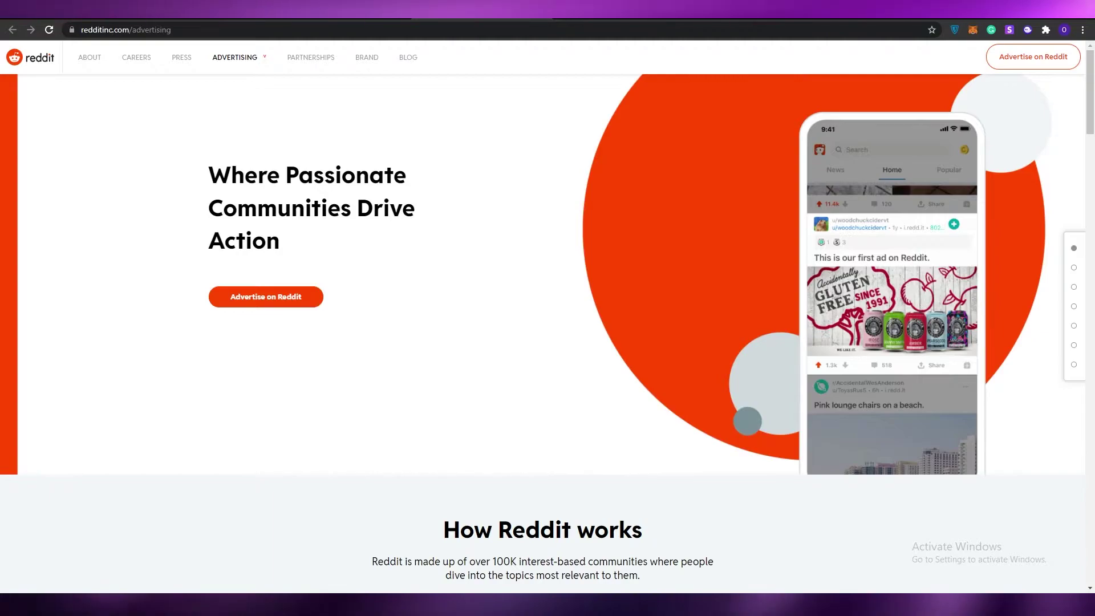
Go back from redditinc.com/advertising to the Google results for 'reddit ads'.
key(alt+Left)
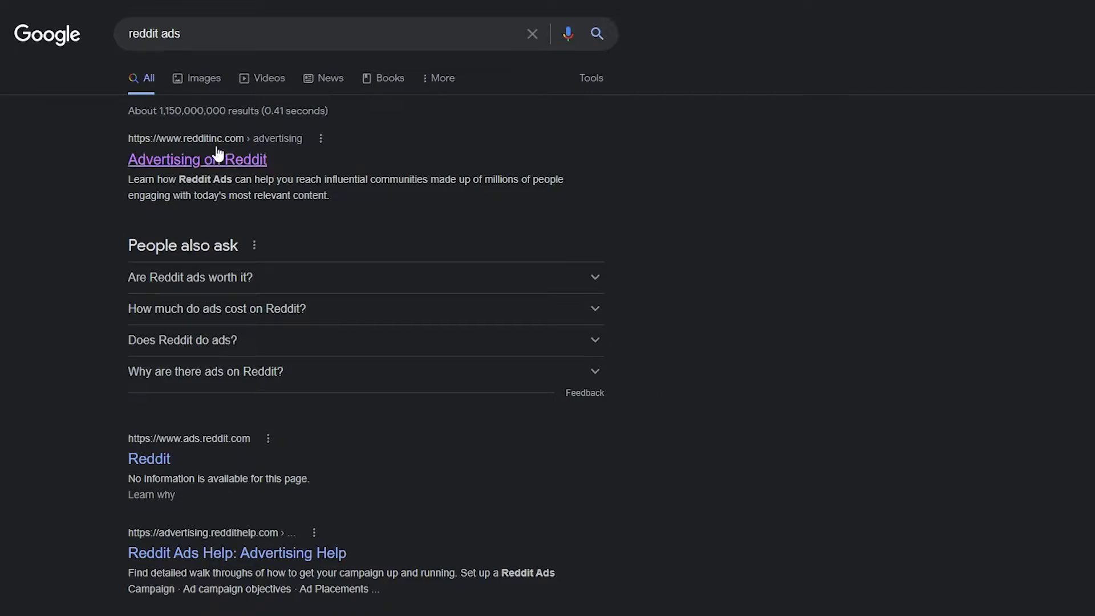
Scroll through the Google 'reddit ads' results around the Advertising on Reddit entry.
scroll(142, 388, down, 1)
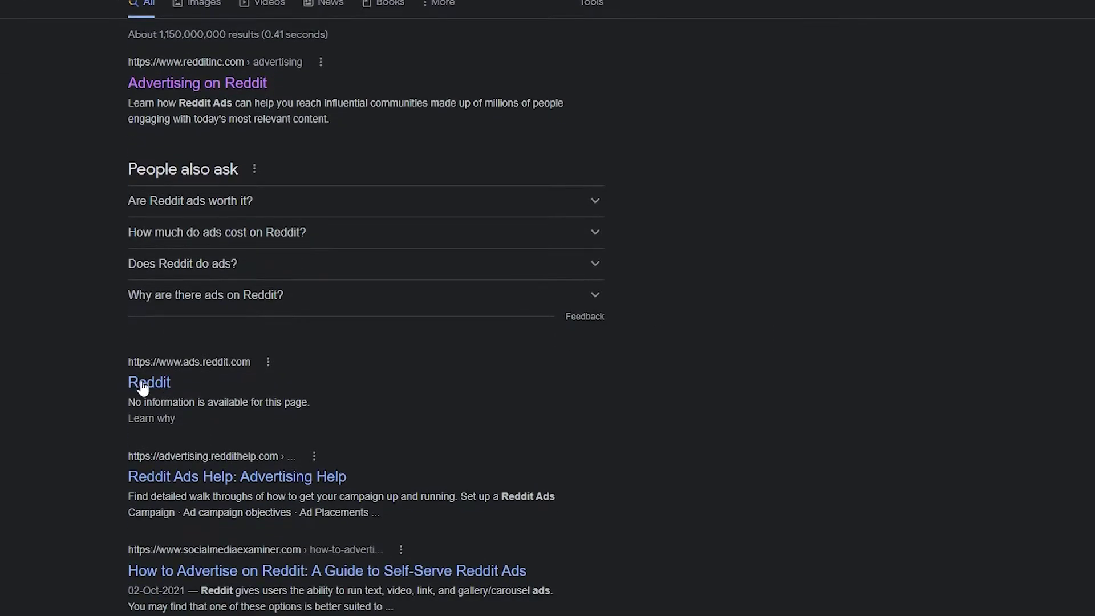
scroll(191, 143, up, 1)
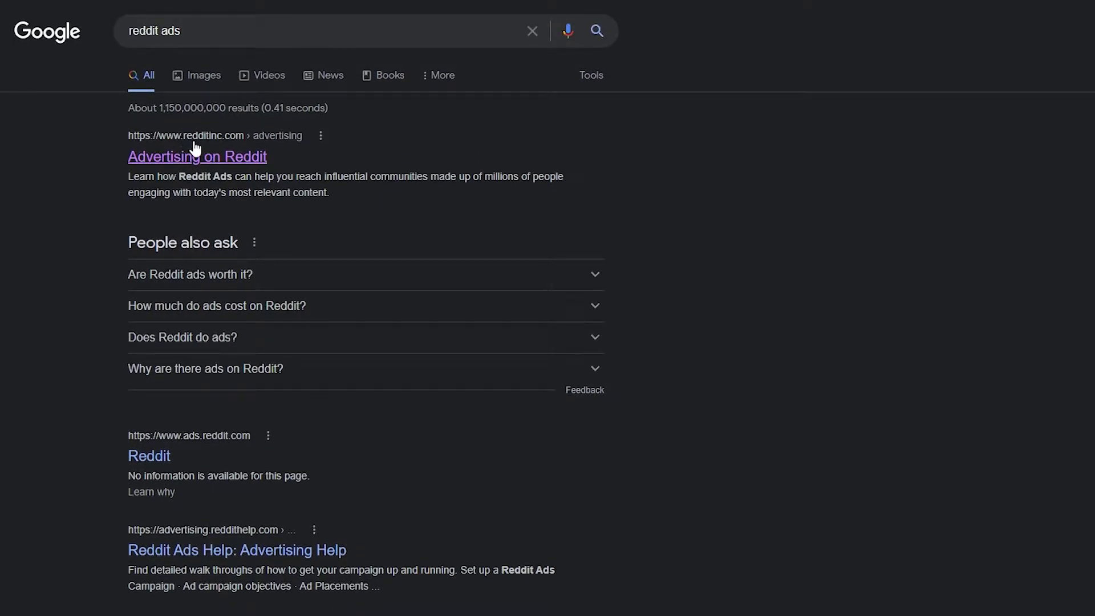
click(210, 160)
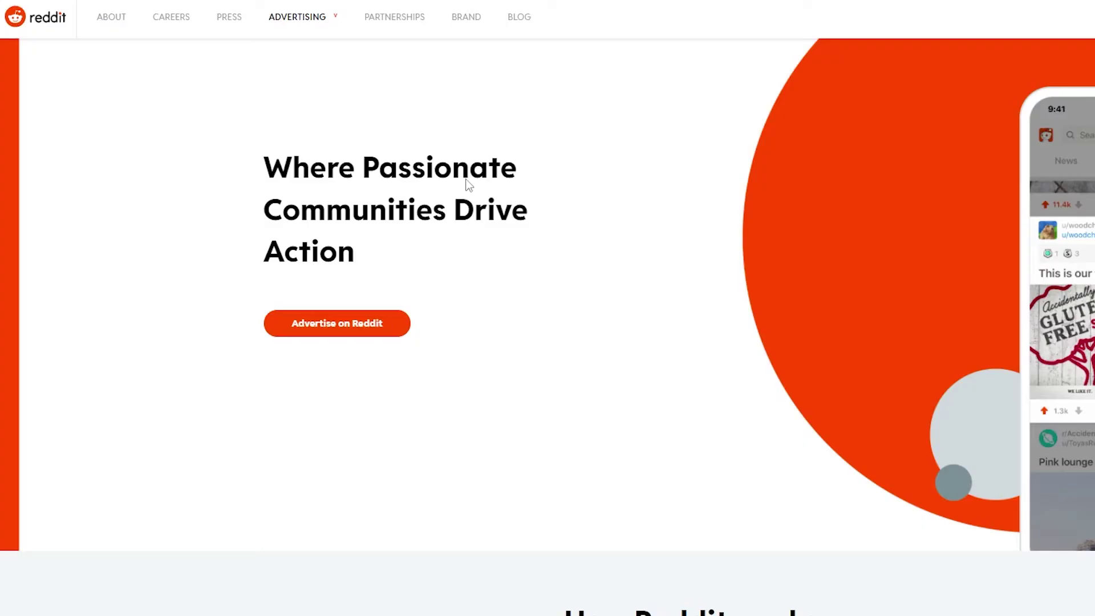
scroll(502, 435, down, 1)
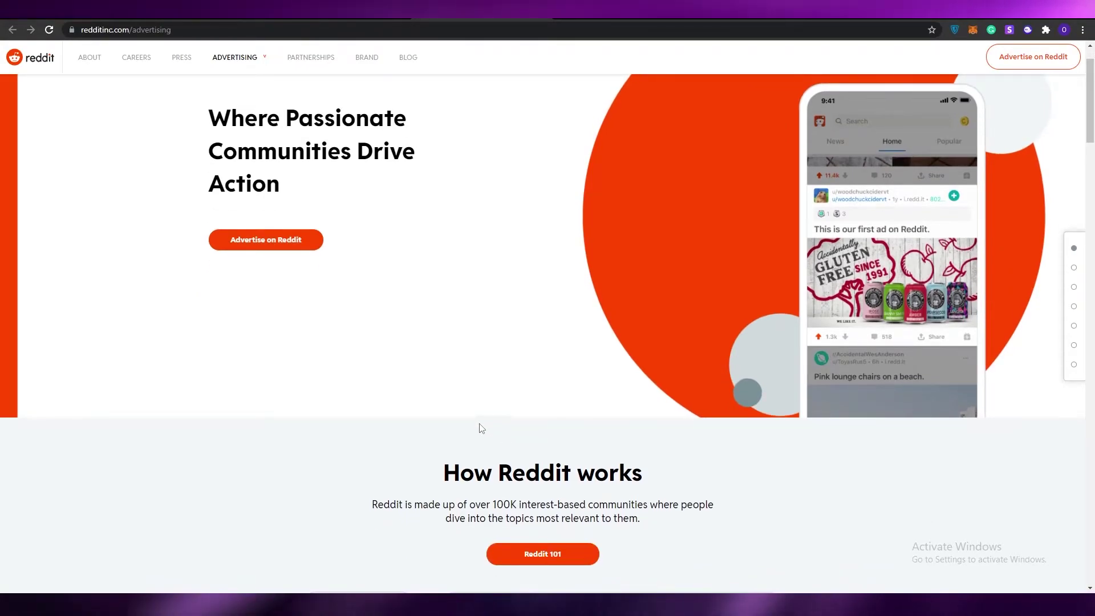
scroll(364, 332, down, 4)
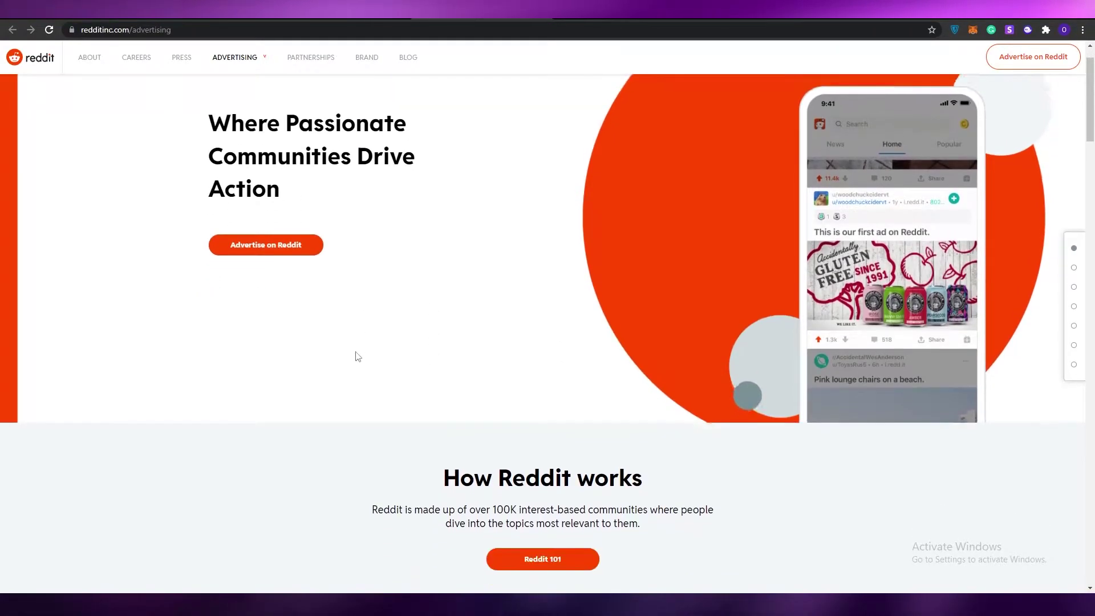
scroll(360, 351, up, 4)
scroll(357, 353, down, 4)
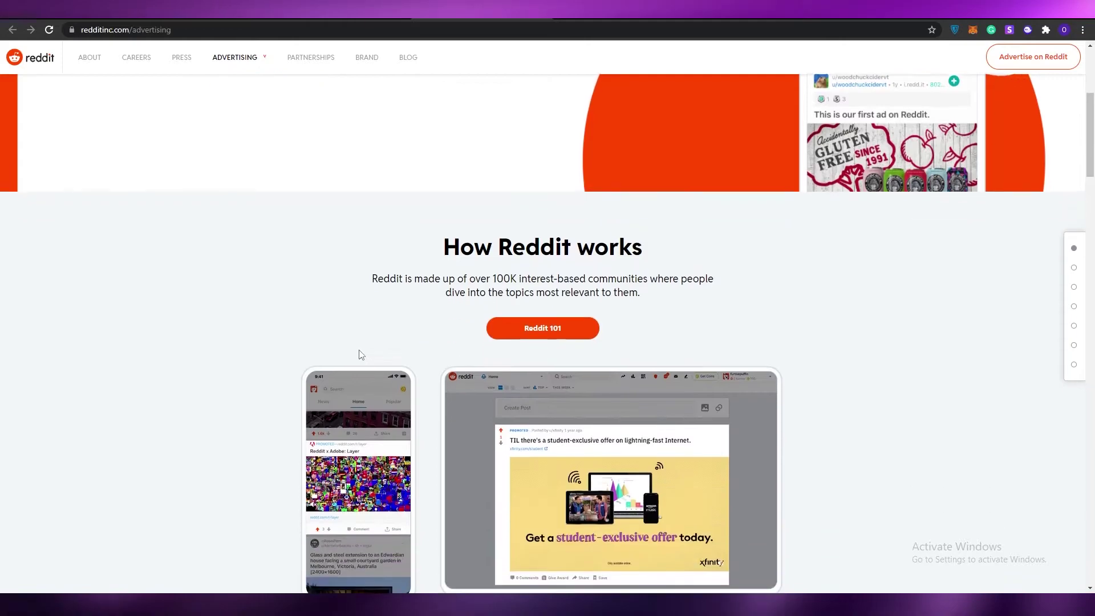
scroll(342, 347, up, 3)
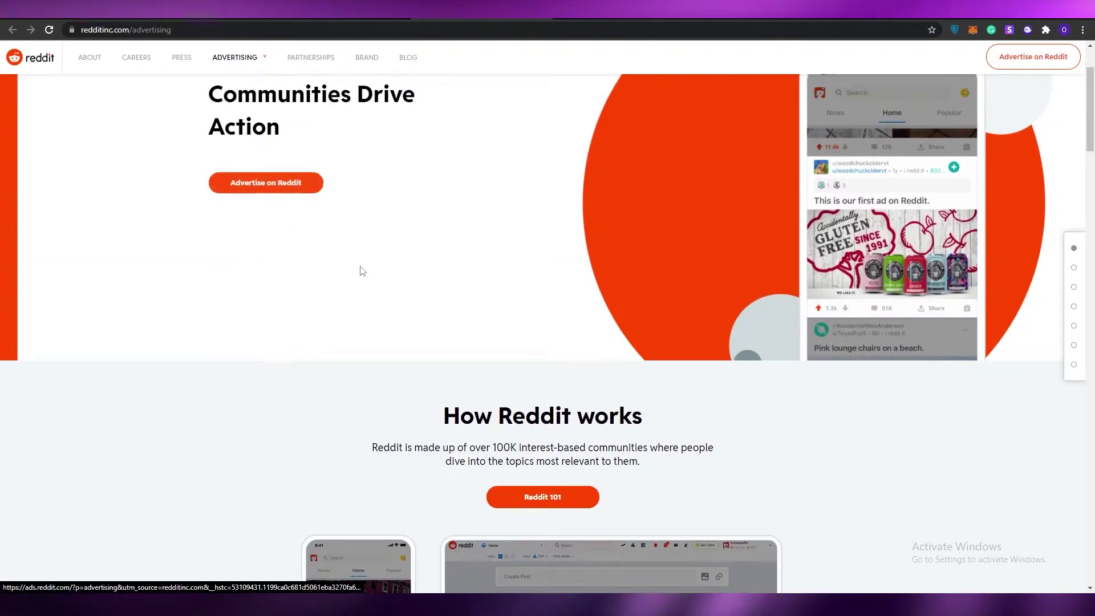
scroll(235, 149, down, 1)
scroll(364, 149, down, 2)
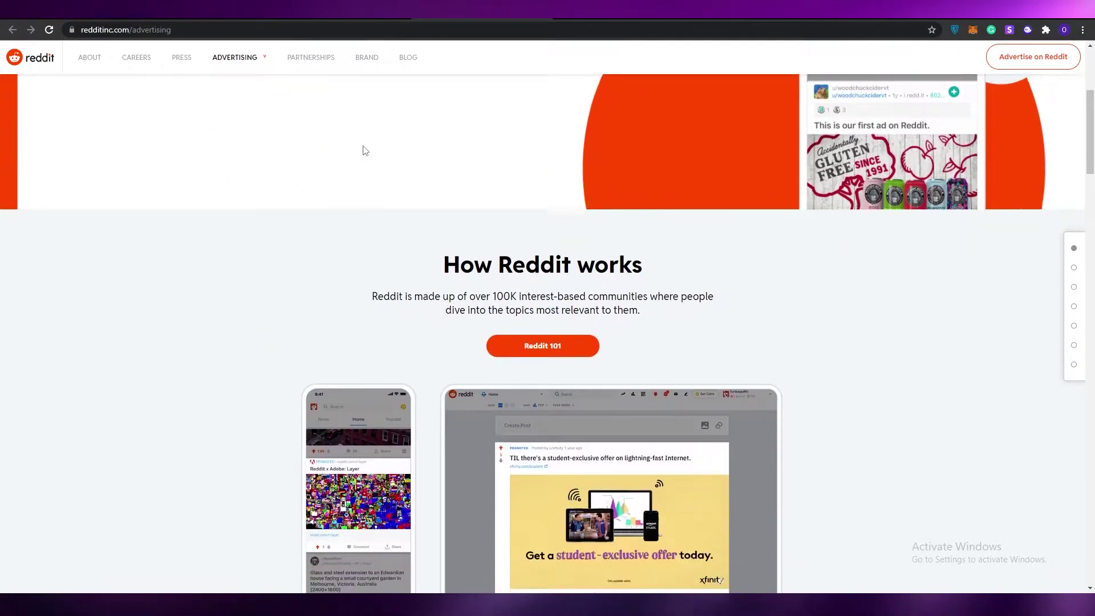
scroll(379, 251, down, 8)
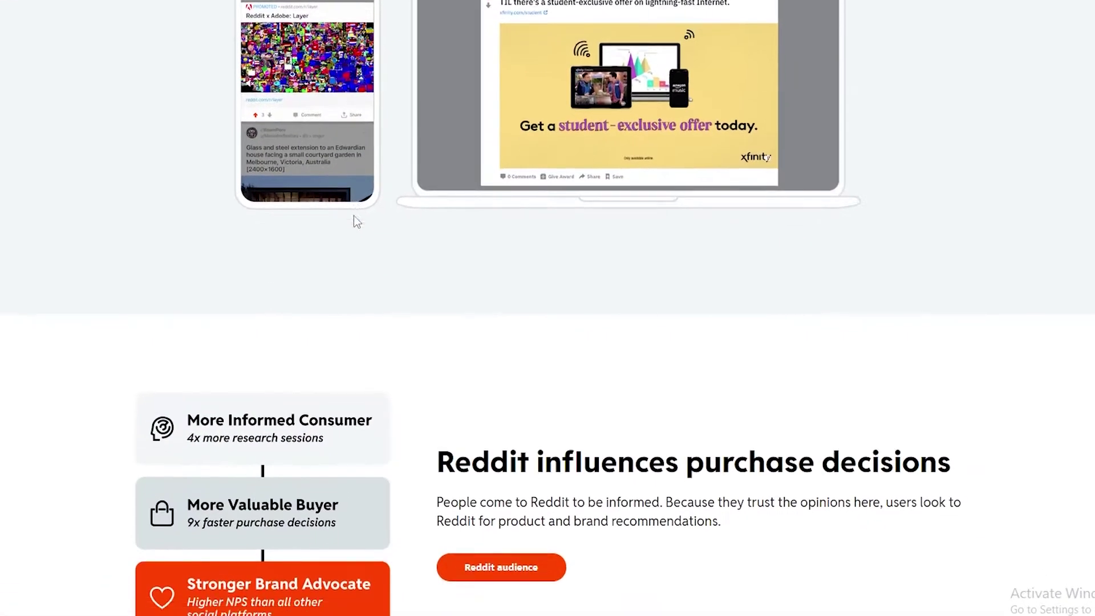
scroll(358, 222, down, 9)
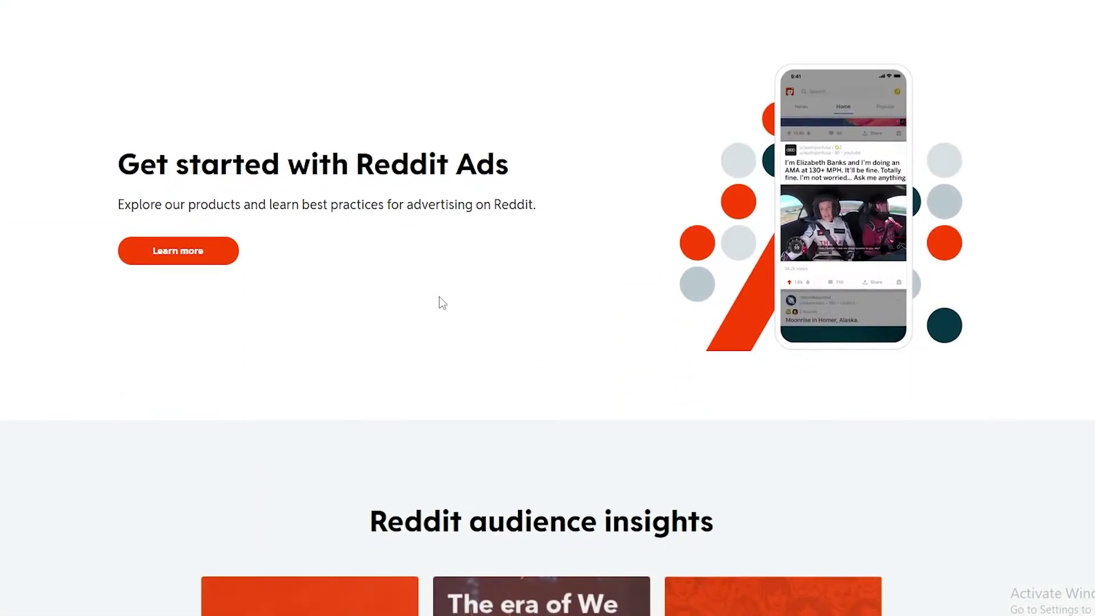
scroll(179, 268, down, 9)
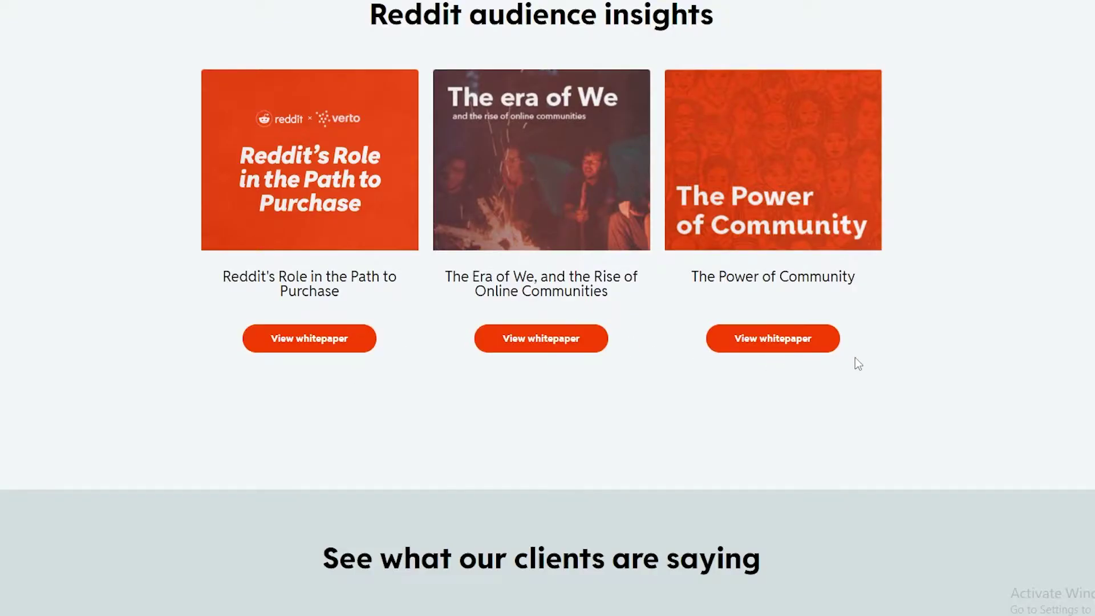
scroll(856, 359, down, 5)
scroll(826, 353, down, 18)
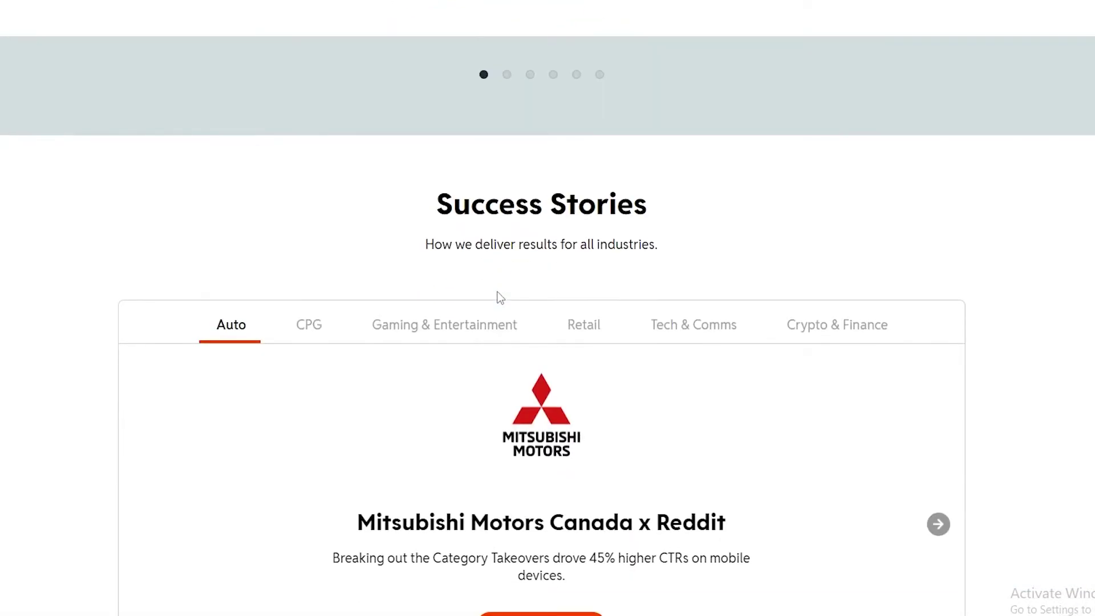
scroll(500, 297, up, 3)
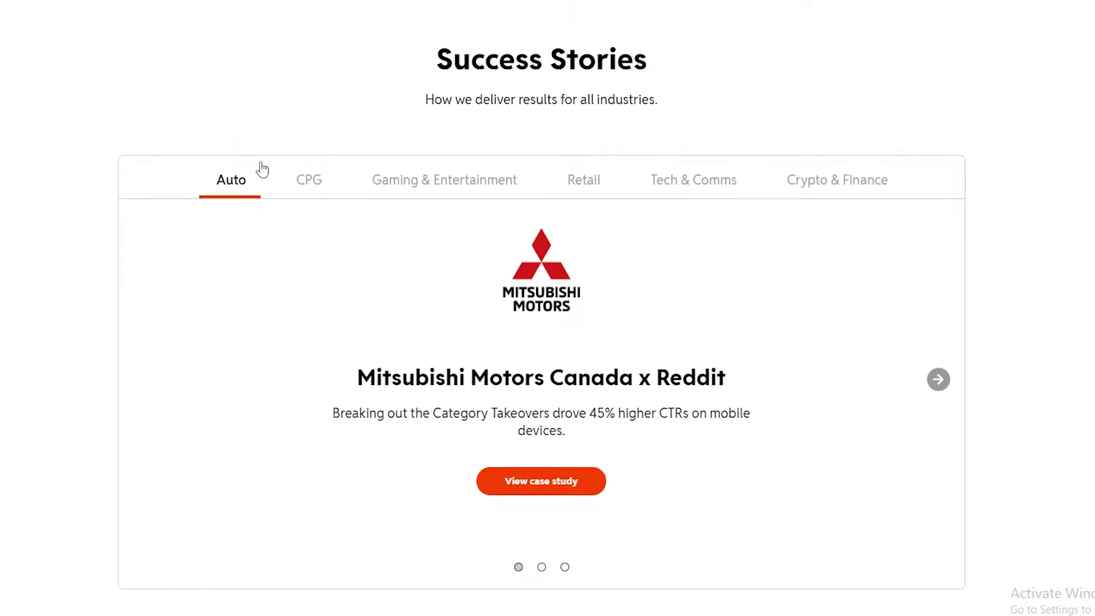
scroll(541, 308, down, 1)
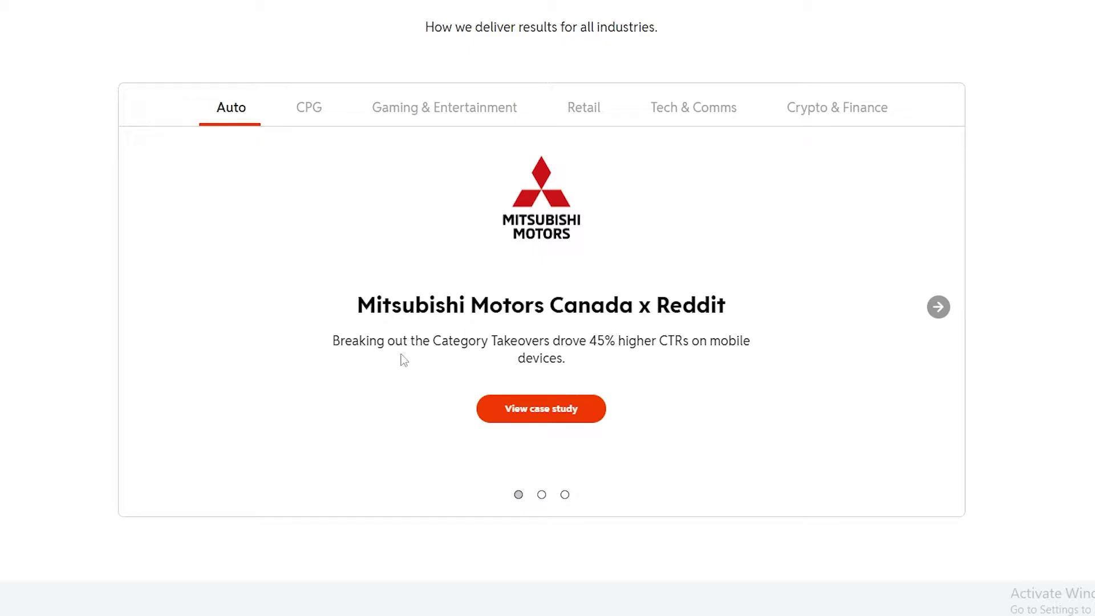
click(939, 308)
click(939, 308)
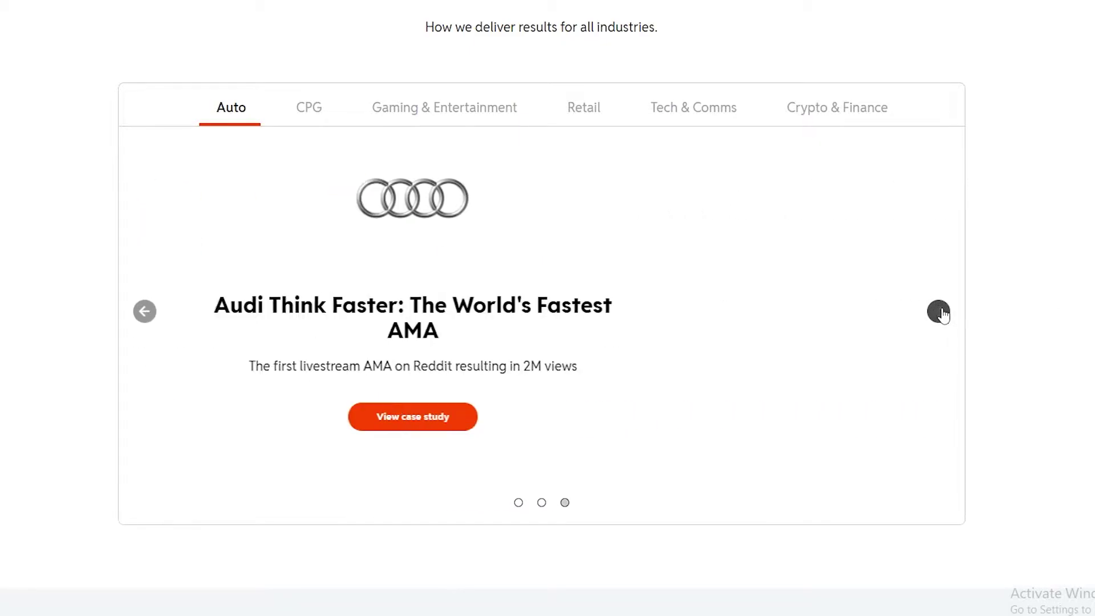
click(308, 110)
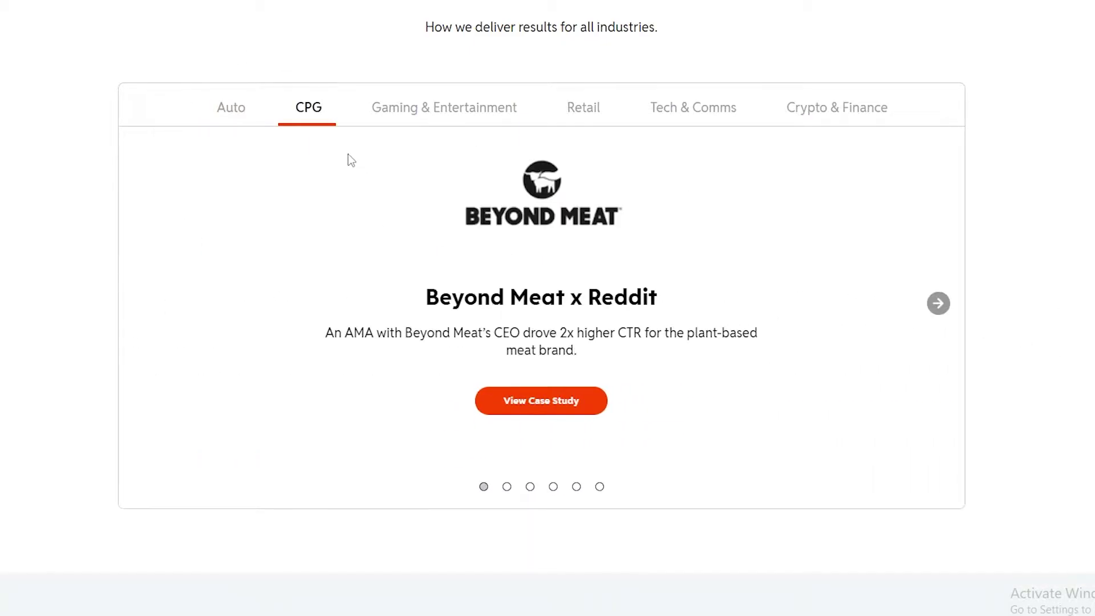
click(467, 117)
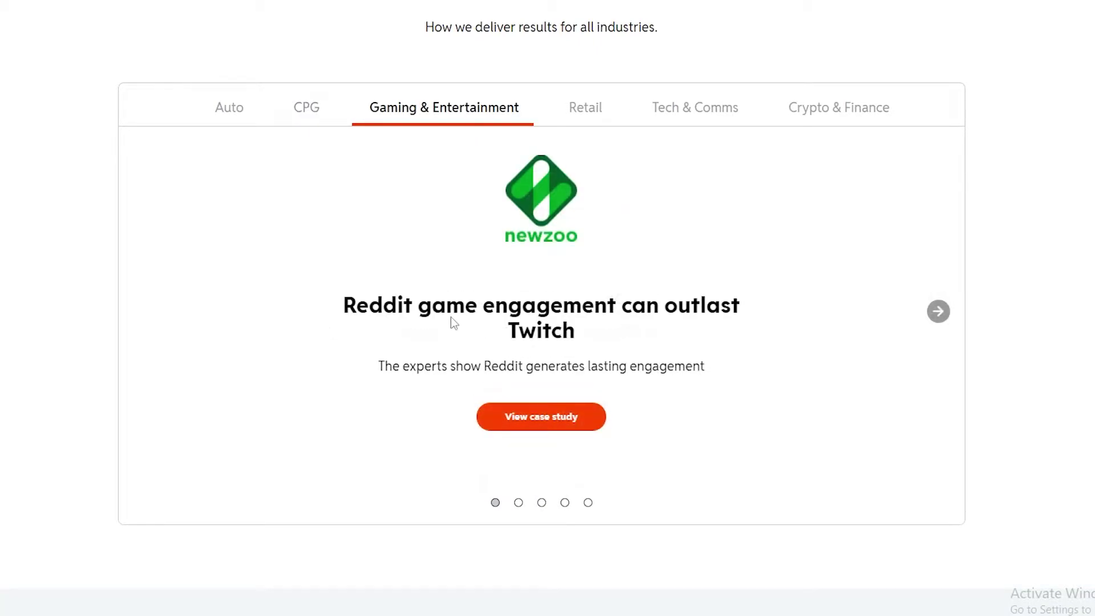
click(590, 117)
scroll(536, 404, down, 1)
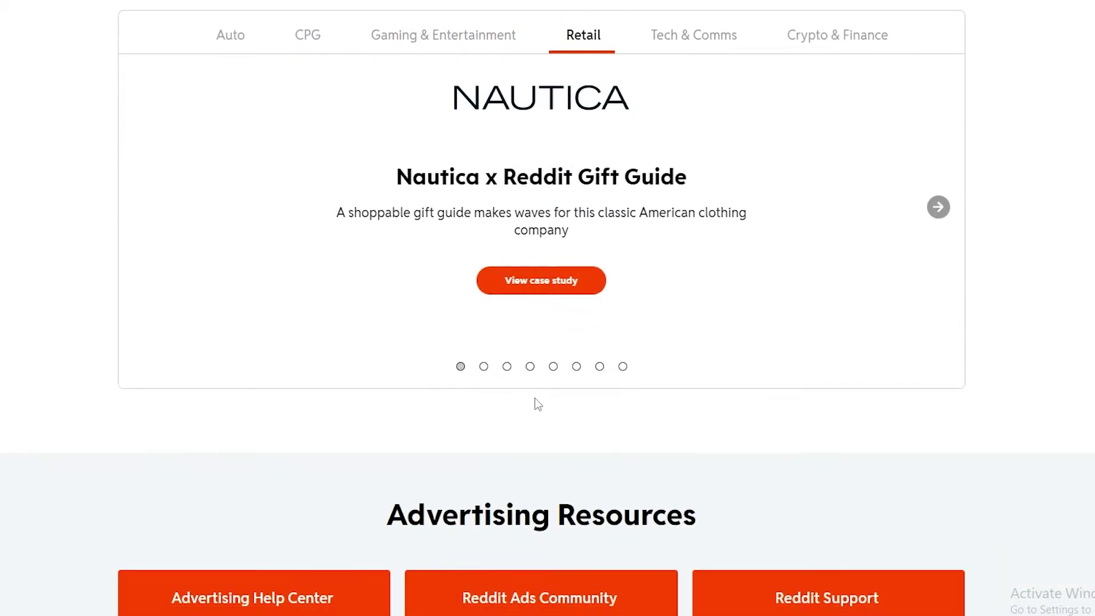
scroll(536, 403, up, 3)
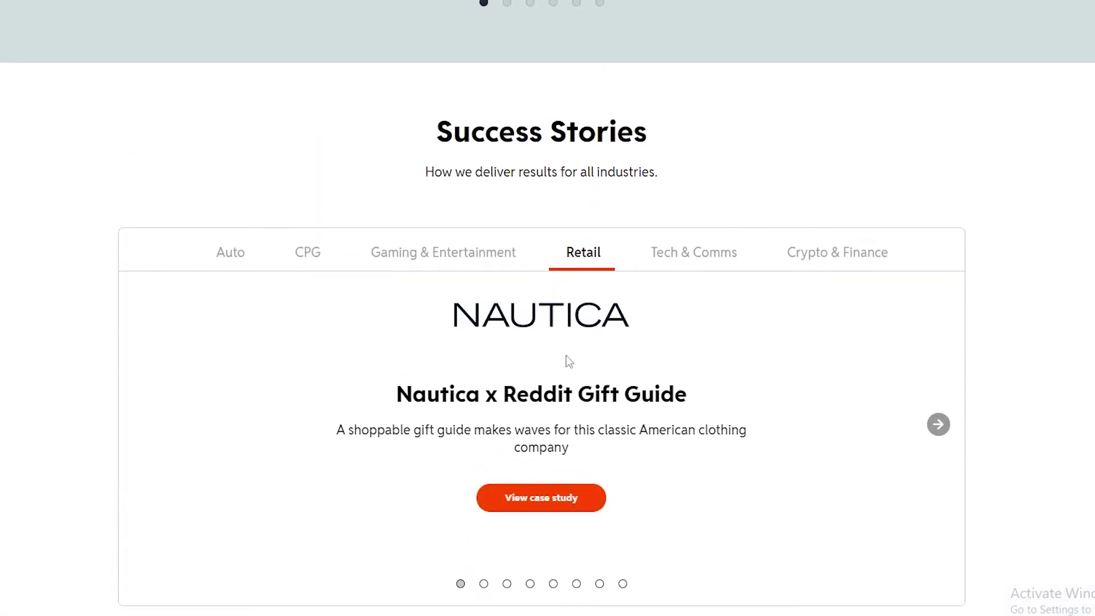
scroll(467, 428, up, 20)
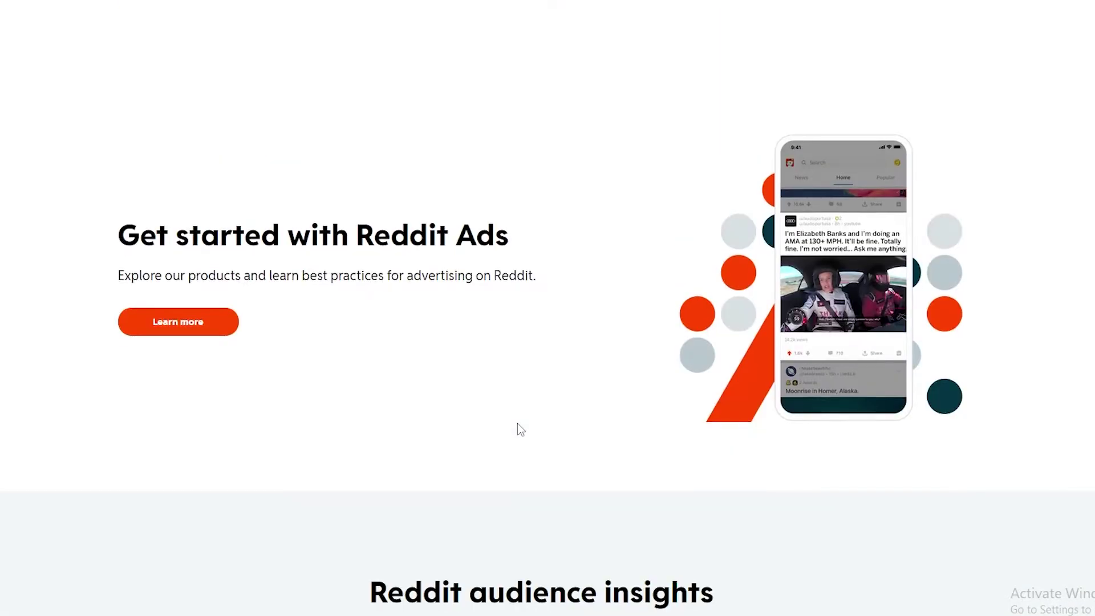
scroll(518, 423, up, 15)
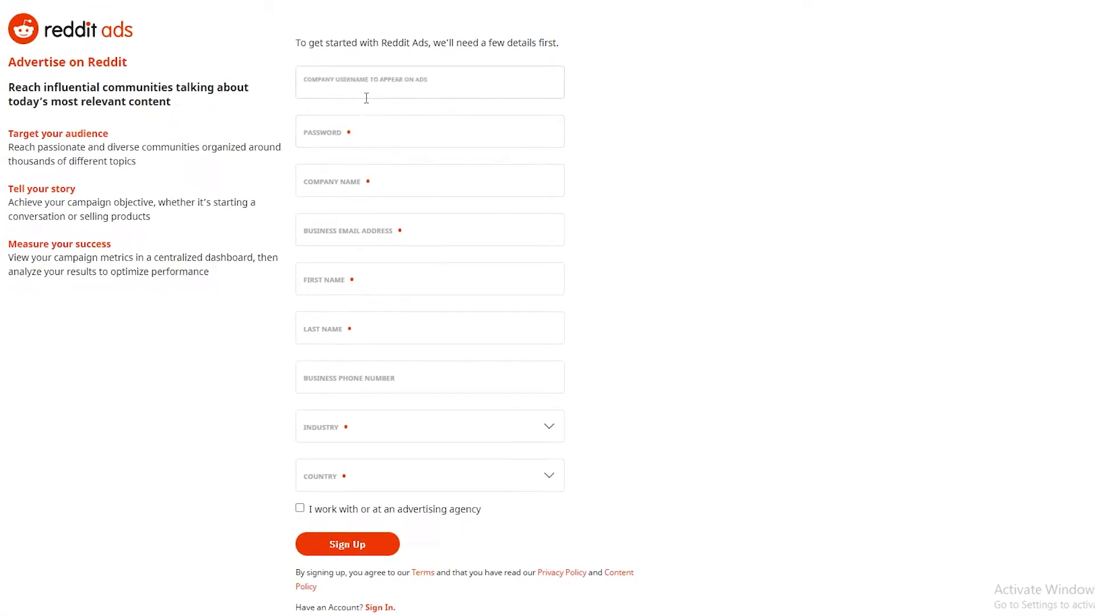
Fill in the username, password, company Continuum, business email, name and phone fields.
click(367, 98)
click(385, 111)
click(361, 145)
click(350, 181)
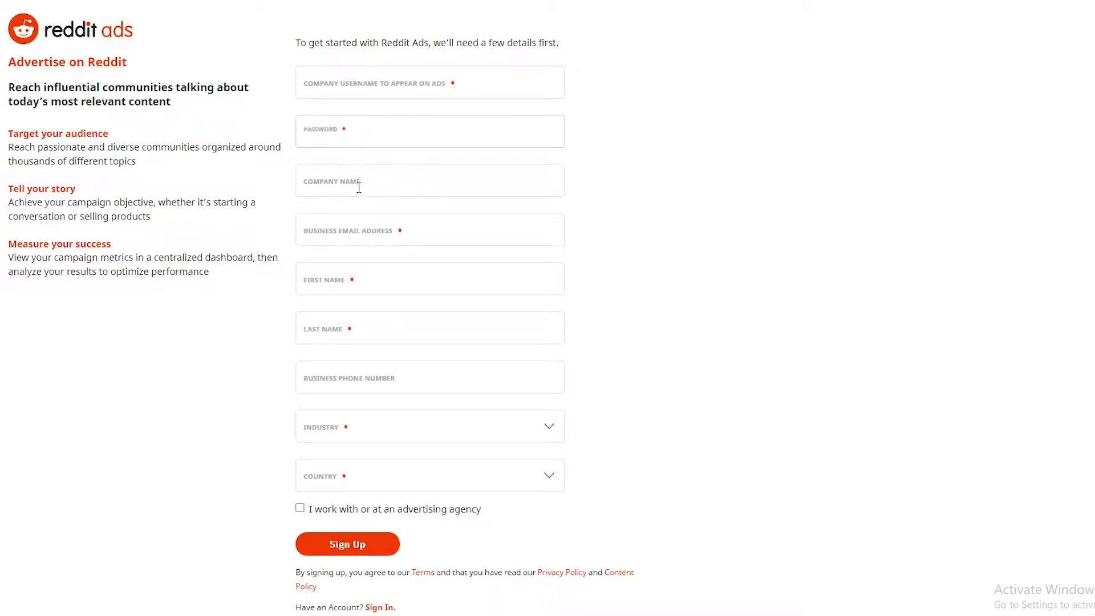
click(355, 230)
click(361, 342)
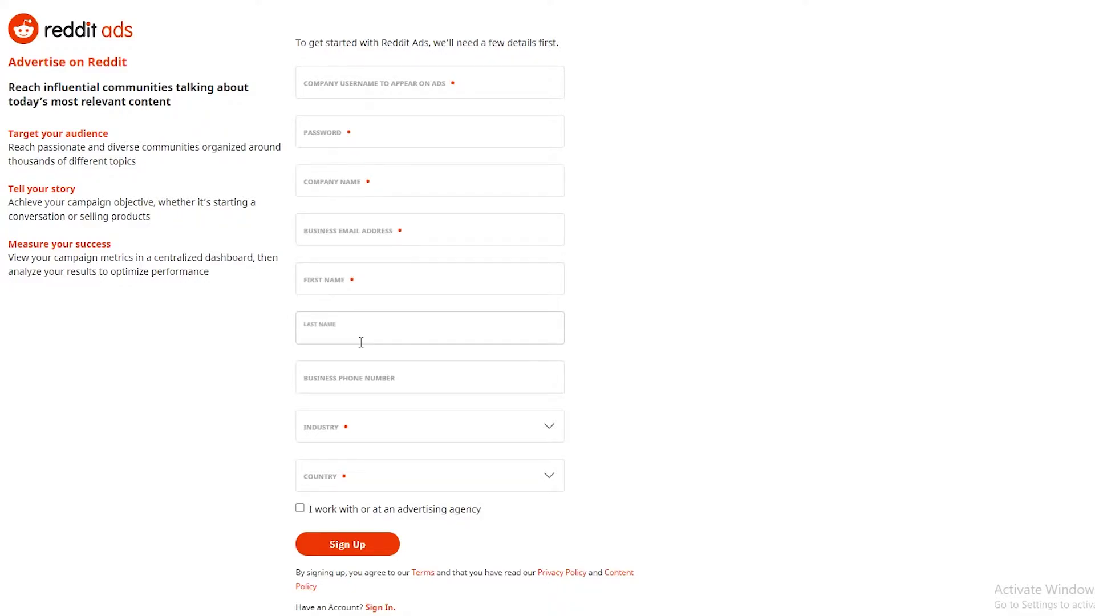
click(362, 372)
Check the country and industry dropdowns on the sign-up form.
click(344, 477)
click(347, 445)
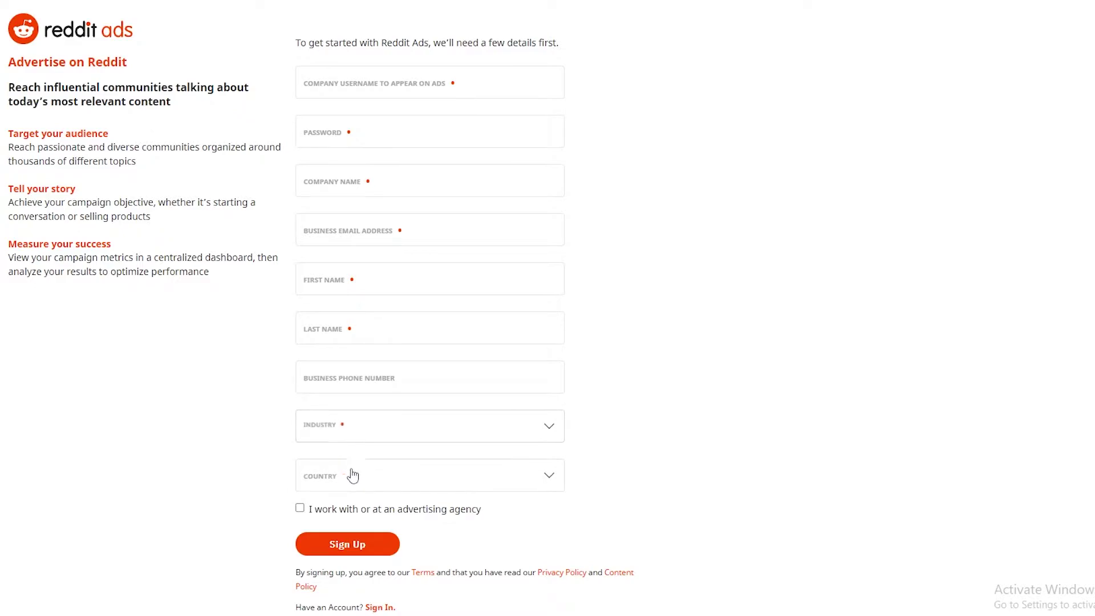
click(350, 476)
click(337, 553)
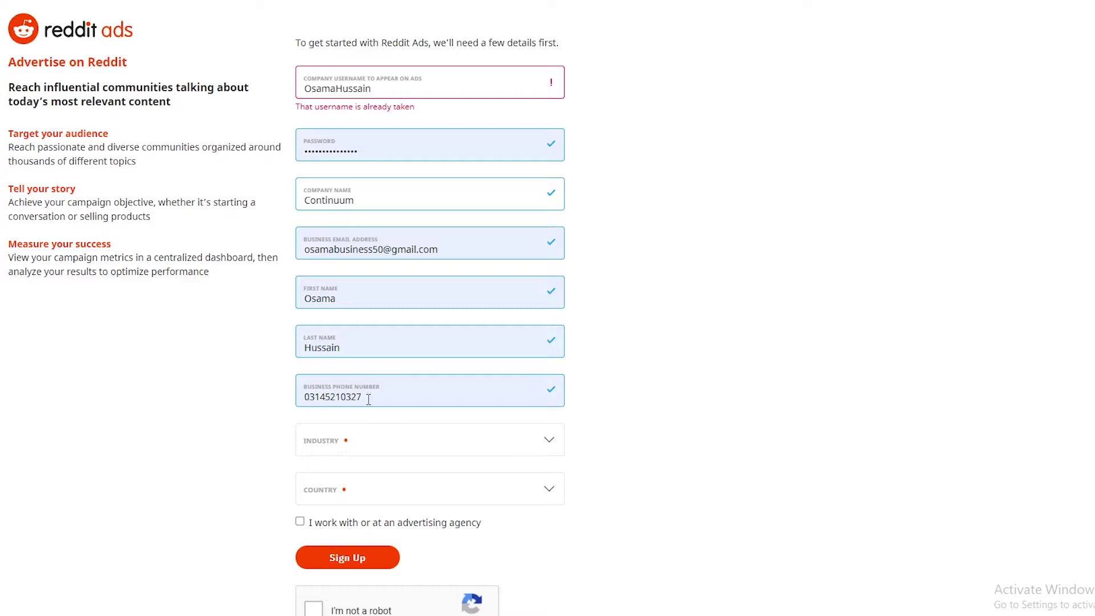
Scroll the Industry dropdown list and choose Entertainment.
click(330, 455)
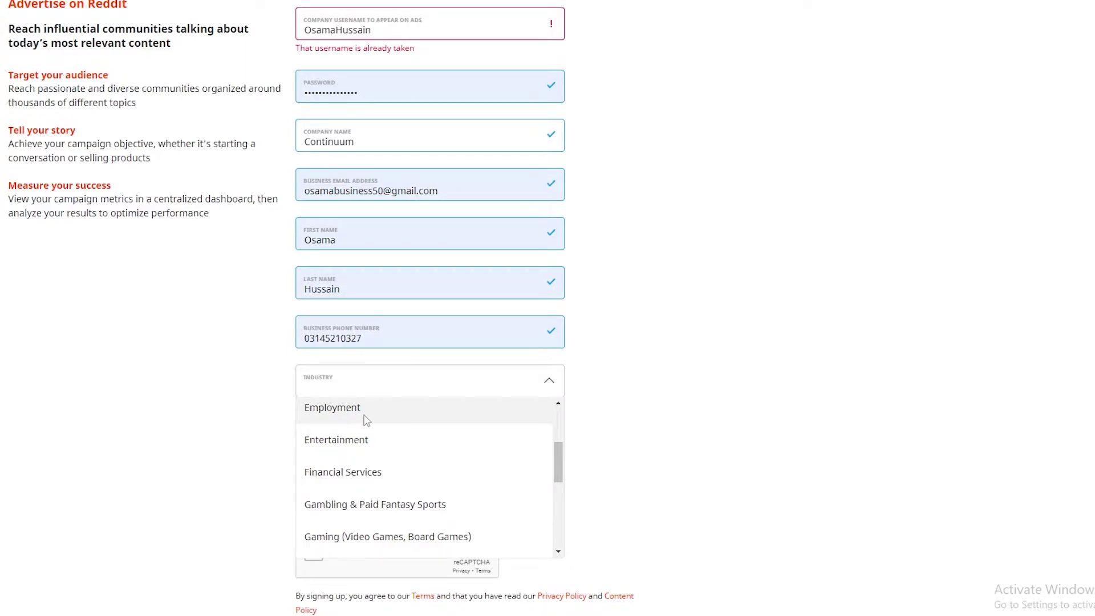
scroll(366, 421, down, 2)
scroll(387, 425, up, 1)
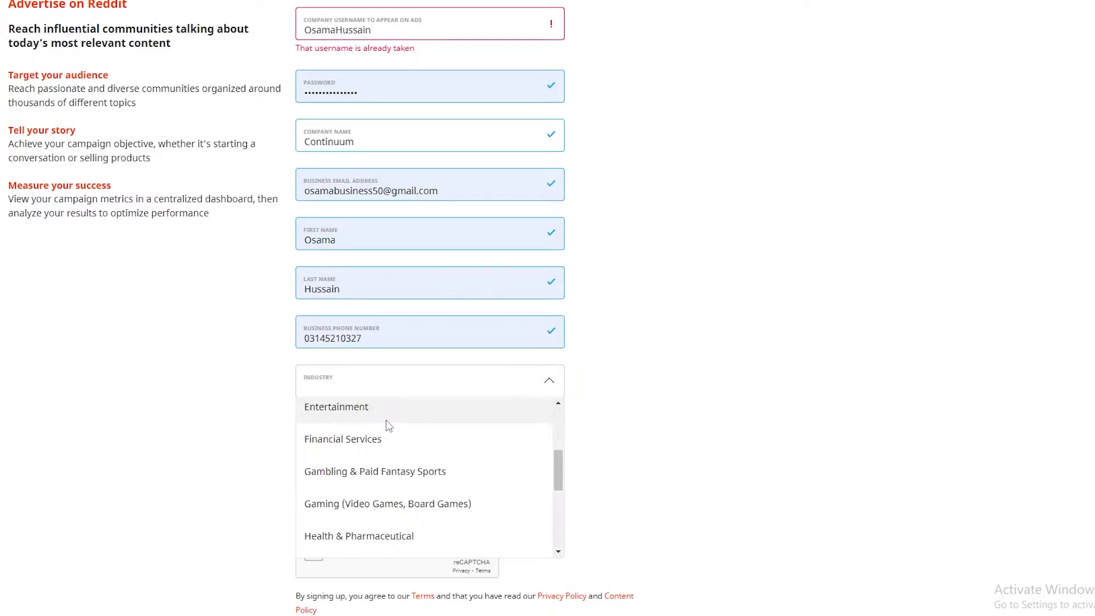
scroll(401, 433, down, 1)
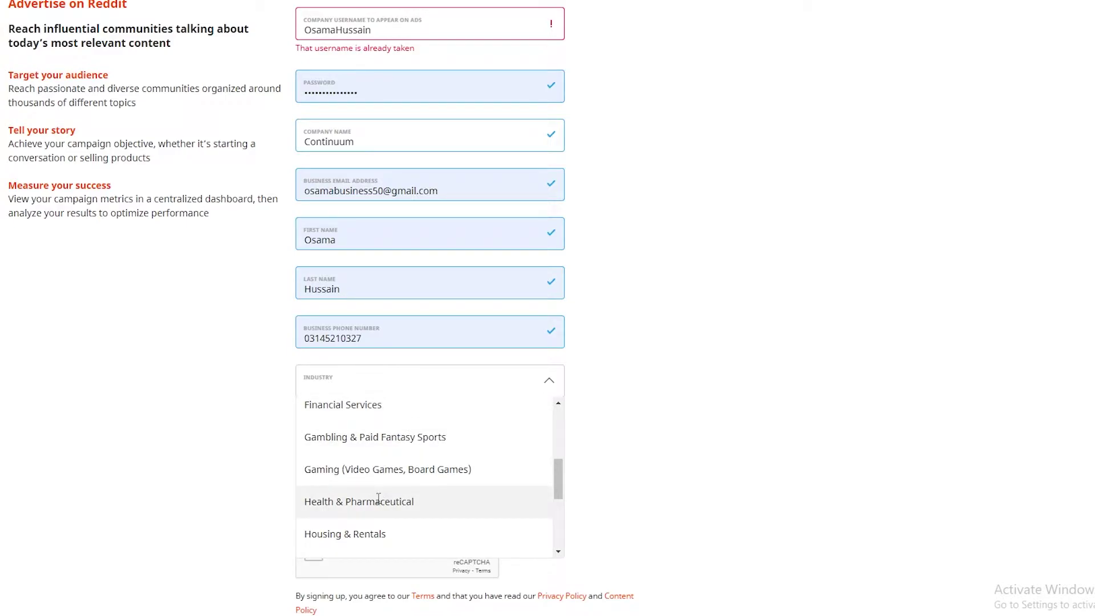
scroll(378, 498, down, 2)
scroll(406, 451, down, 2)
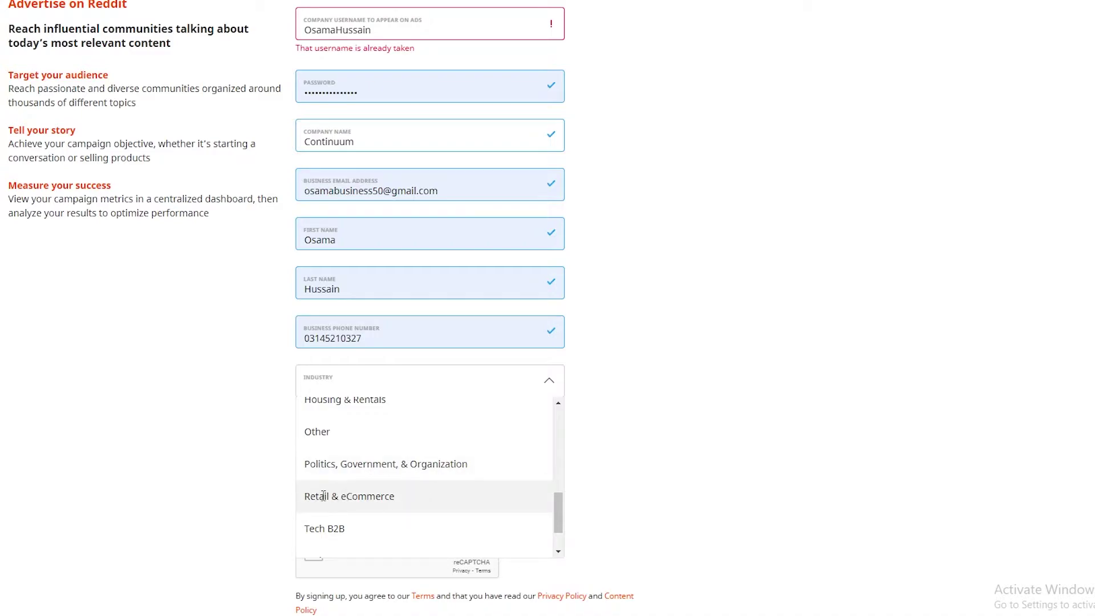
scroll(374, 493, down, 1)
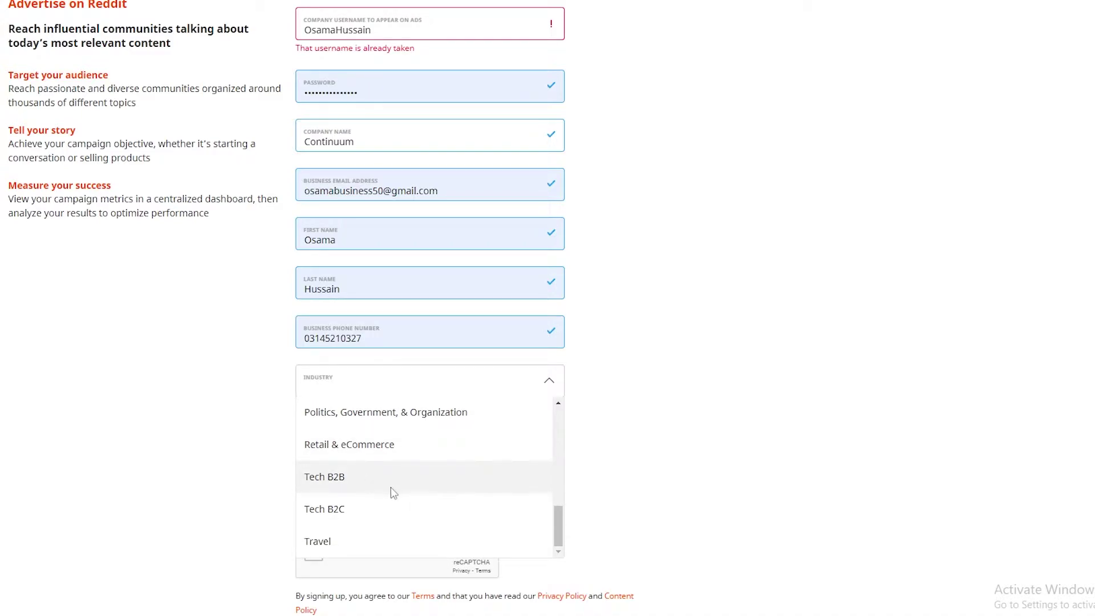
scroll(380, 531, up, 5)
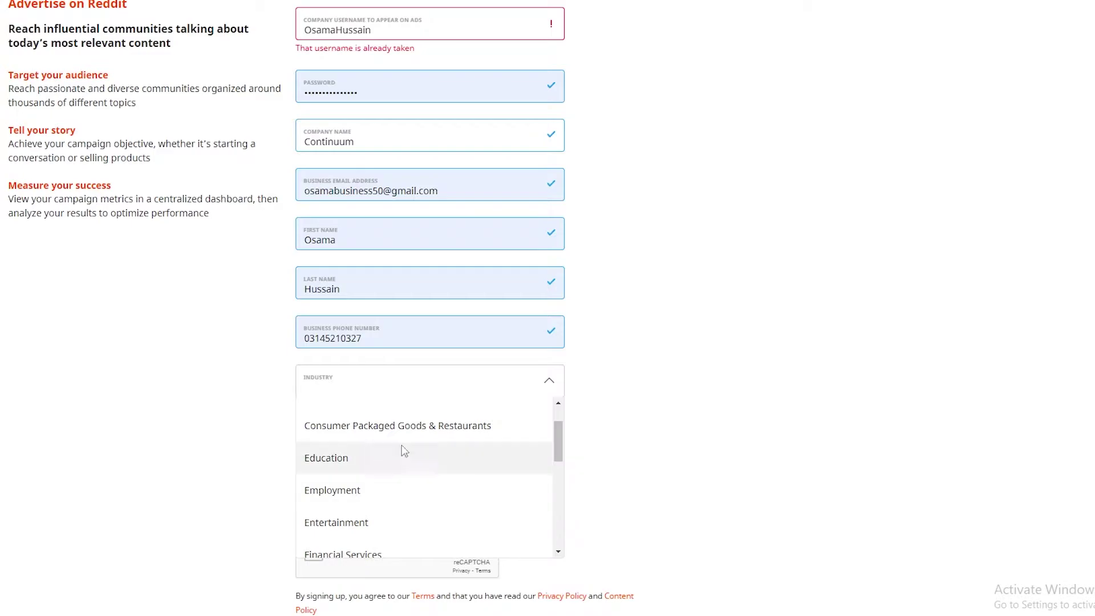
scroll(396, 469, up, 1)
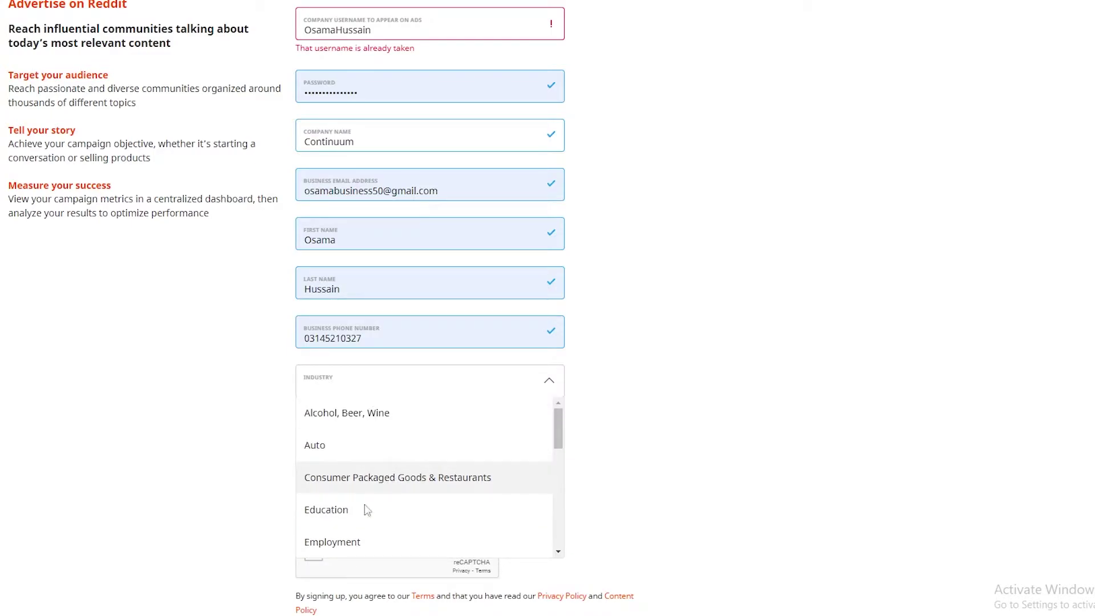
scroll(367, 509, down, 3)
click(374, 449)
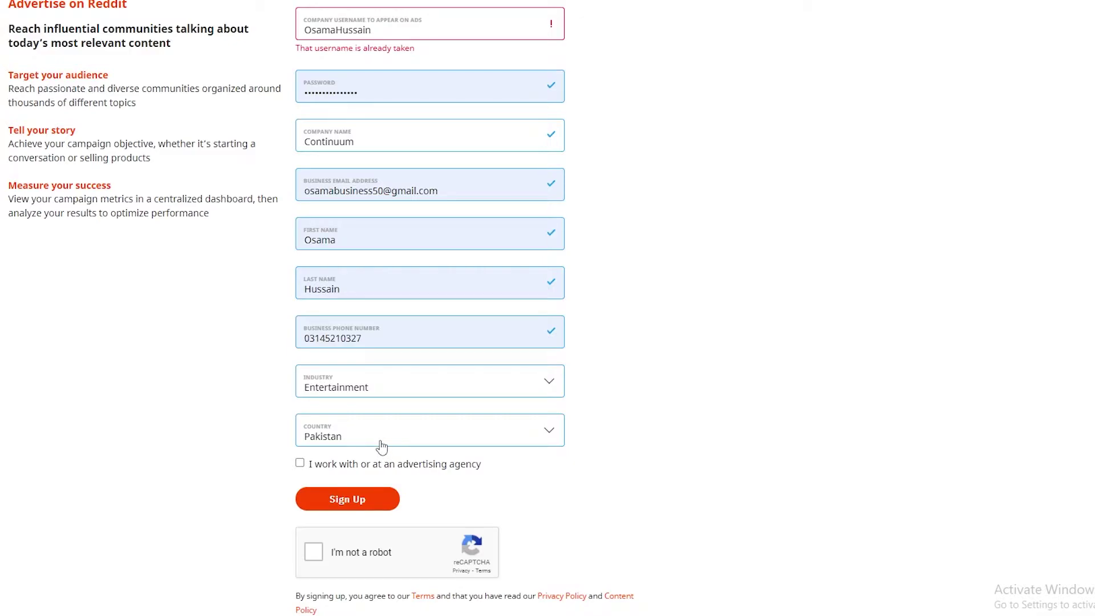
Append digits to the taken username so it becomes unique.
scroll(382, 448, up, 1)
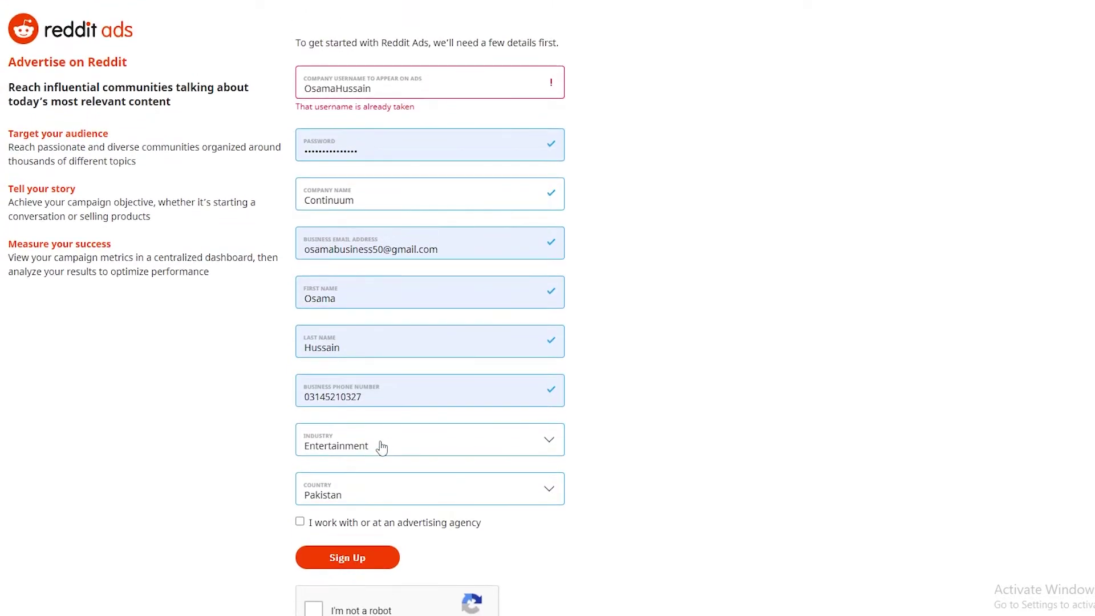
scroll(379, 447, down, 1)
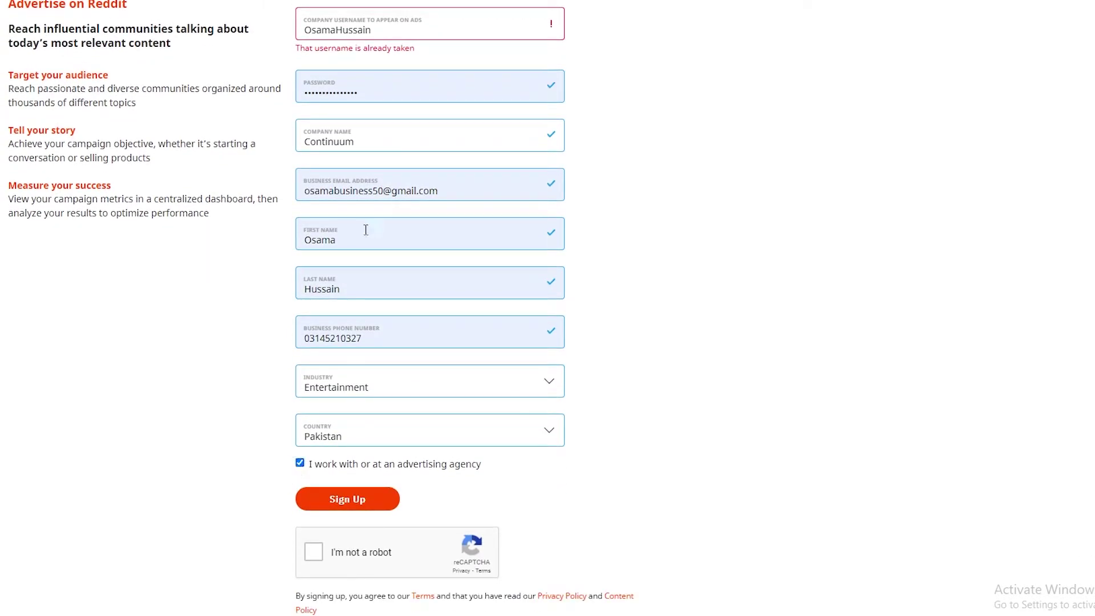
scroll(399, 342, up, 1)
scroll(514, 257, down, 1)
scroll(365, 189, up, 1)
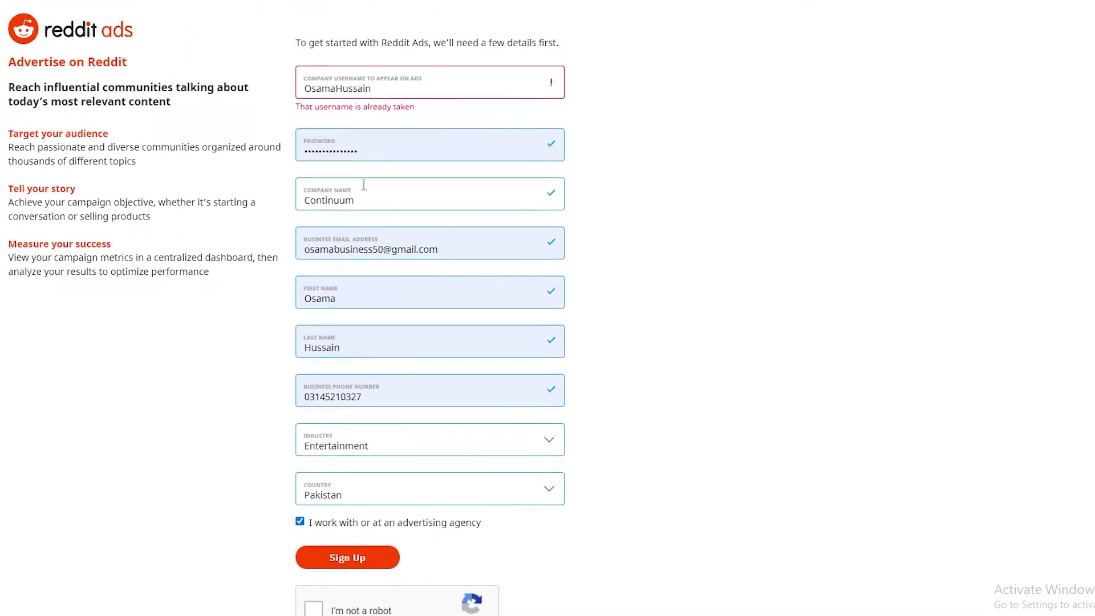
click(398, 93)
text(369)
Tick I'm not a robot and submit the sign-up form.
scroll(284, 537, down, 1)
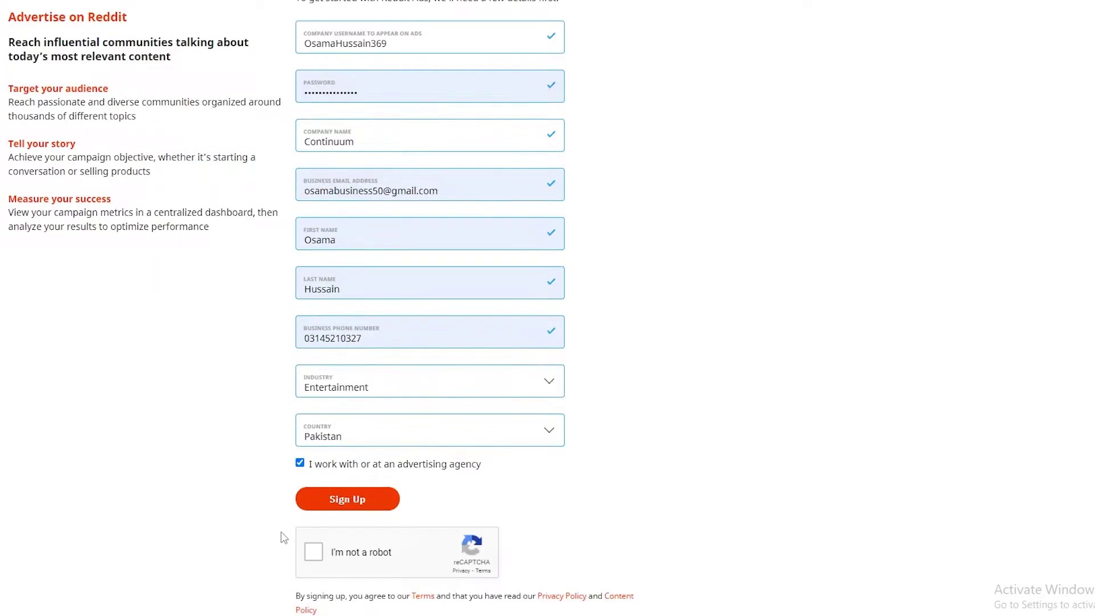
click(308, 556)
click(350, 506)
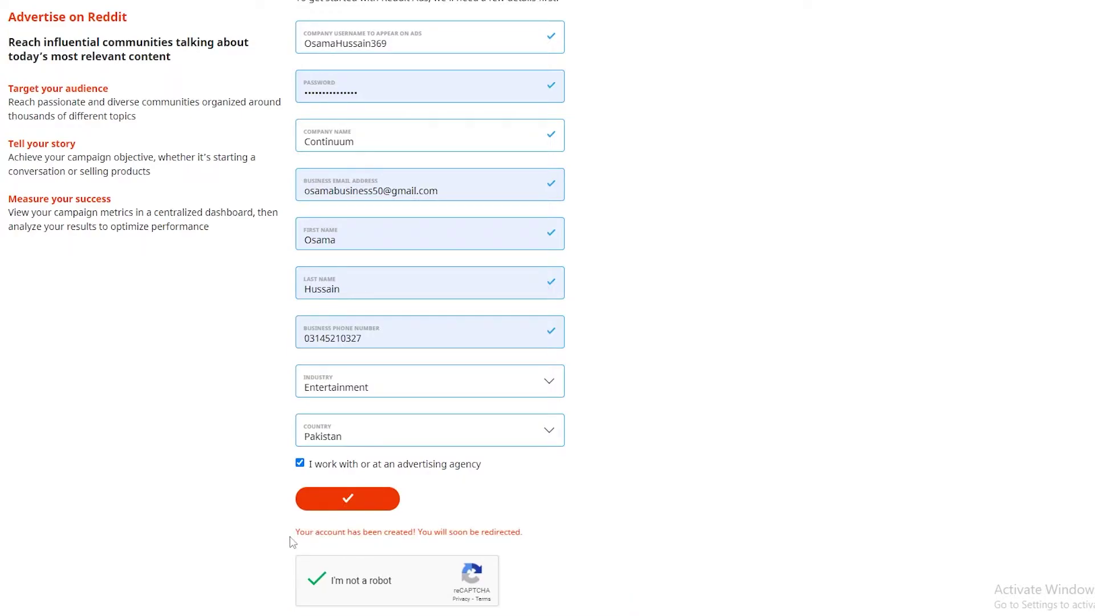
drag(293, 542, 425, 540)
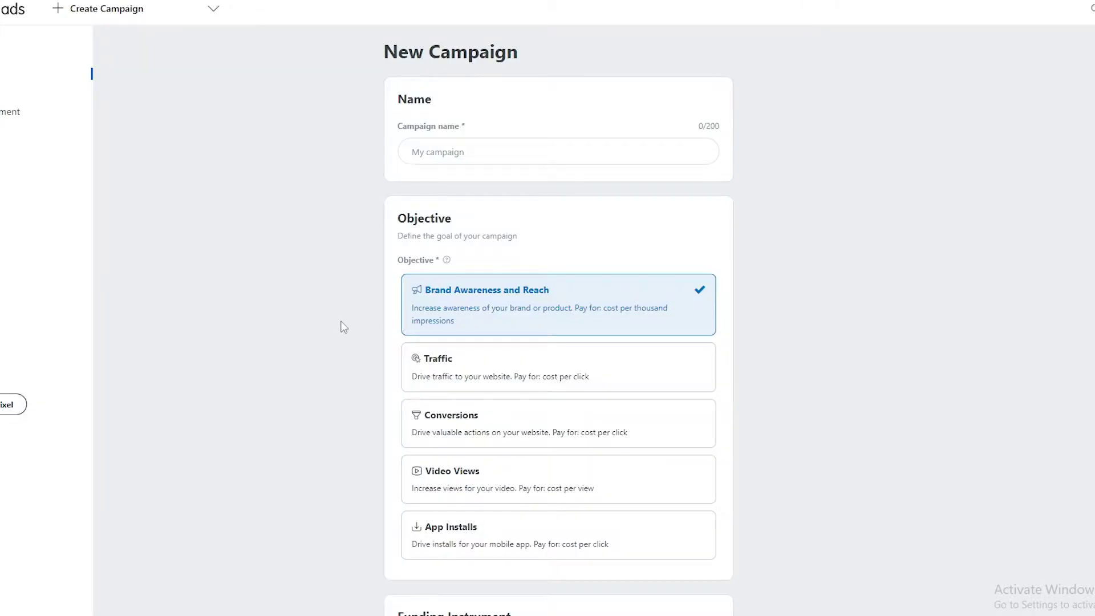
Scroll through the New Campaign form's name, objective and funding sections.
scroll(342, 330, down, 2)
scroll(343, 330, up, 2)
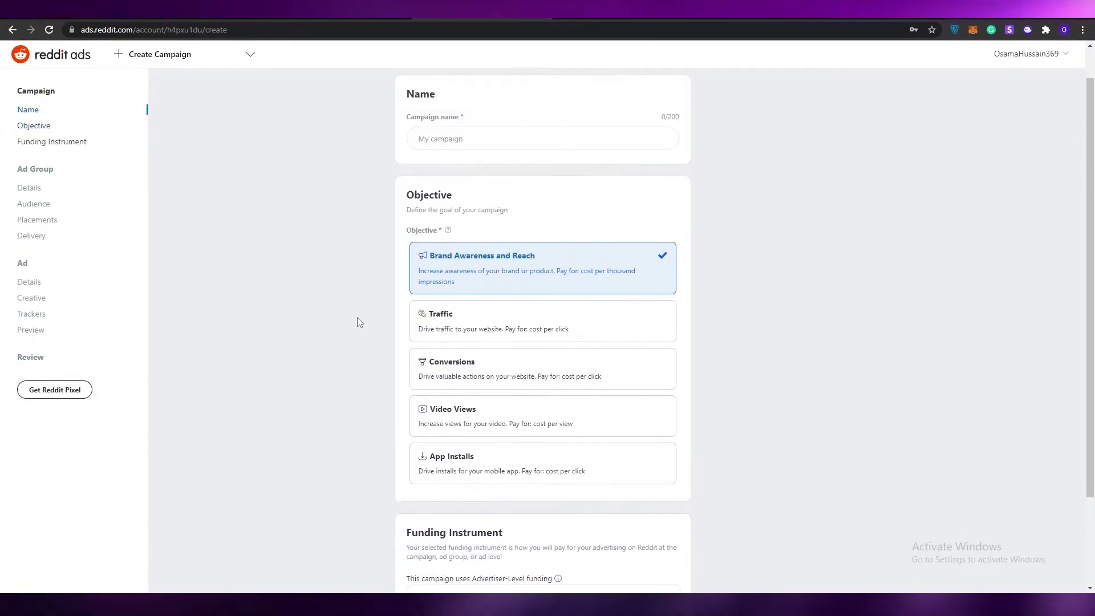
scroll(320, 416, up, 1)
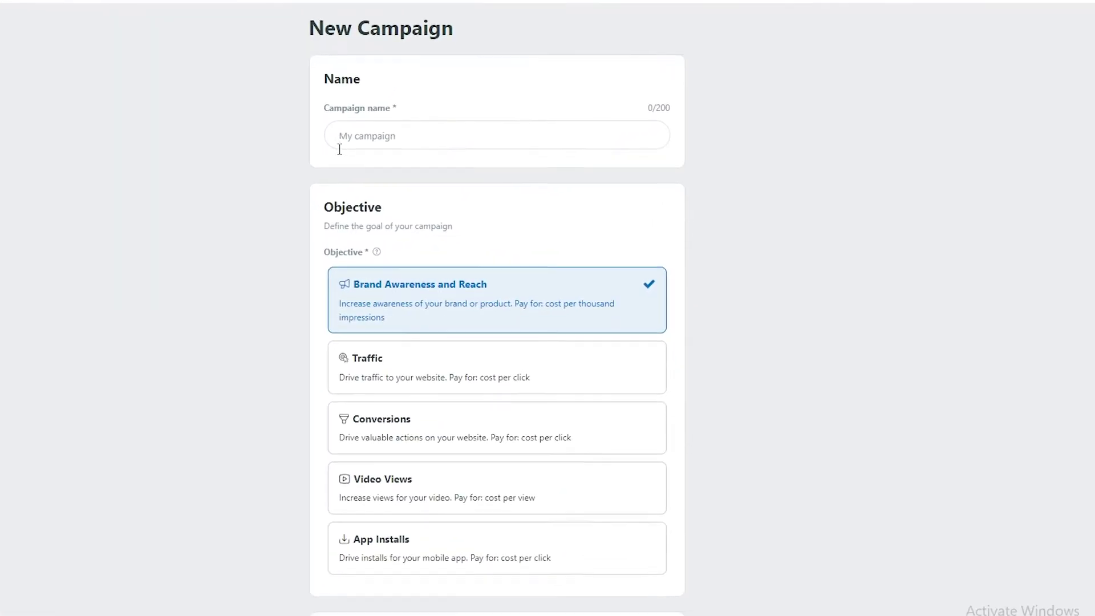
scroll(422, 180, down, 2)
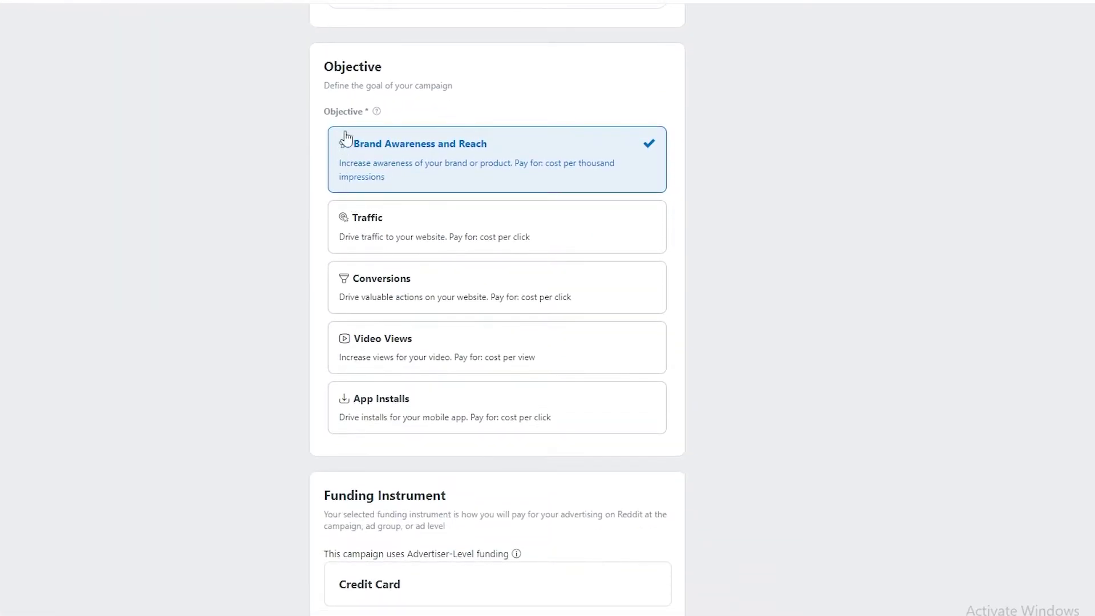
scroll(379, 326, down, 1)
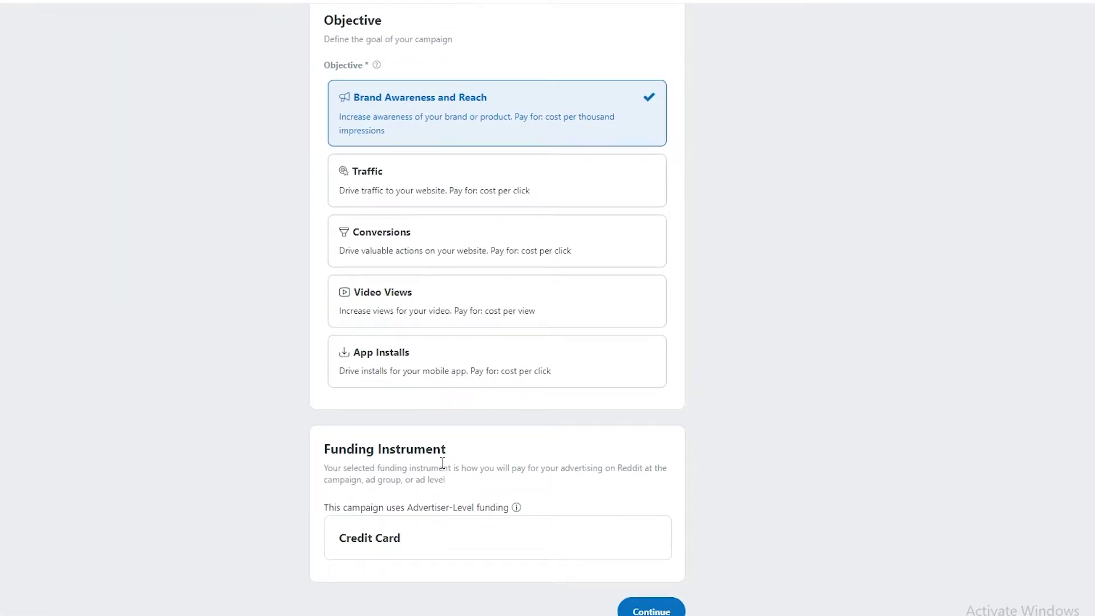
scroll(442, 463, up, 4)
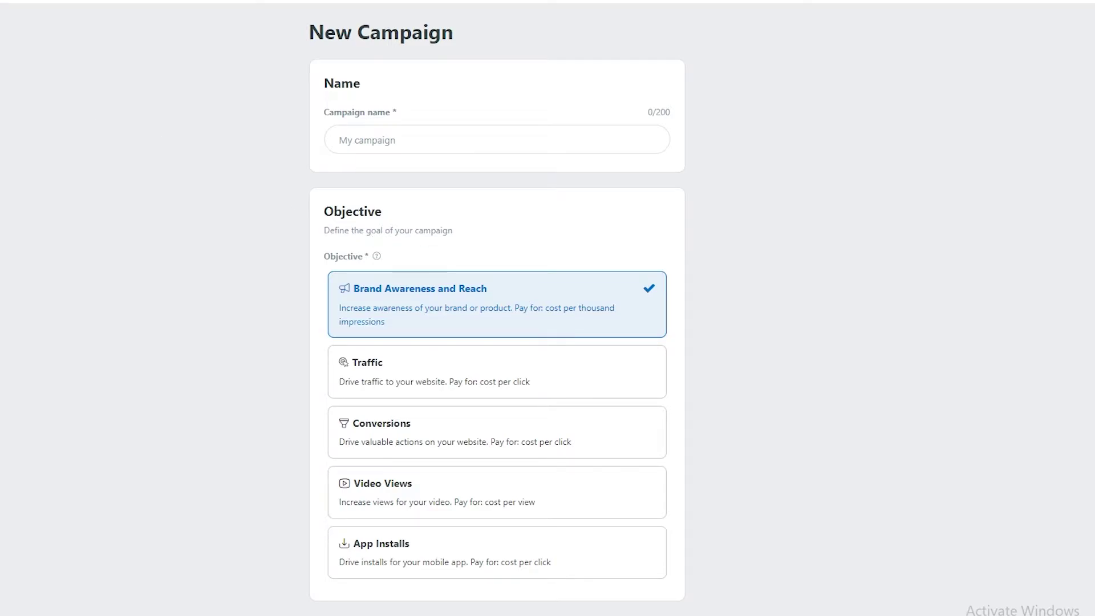
scroll(497, 308, down, 2)
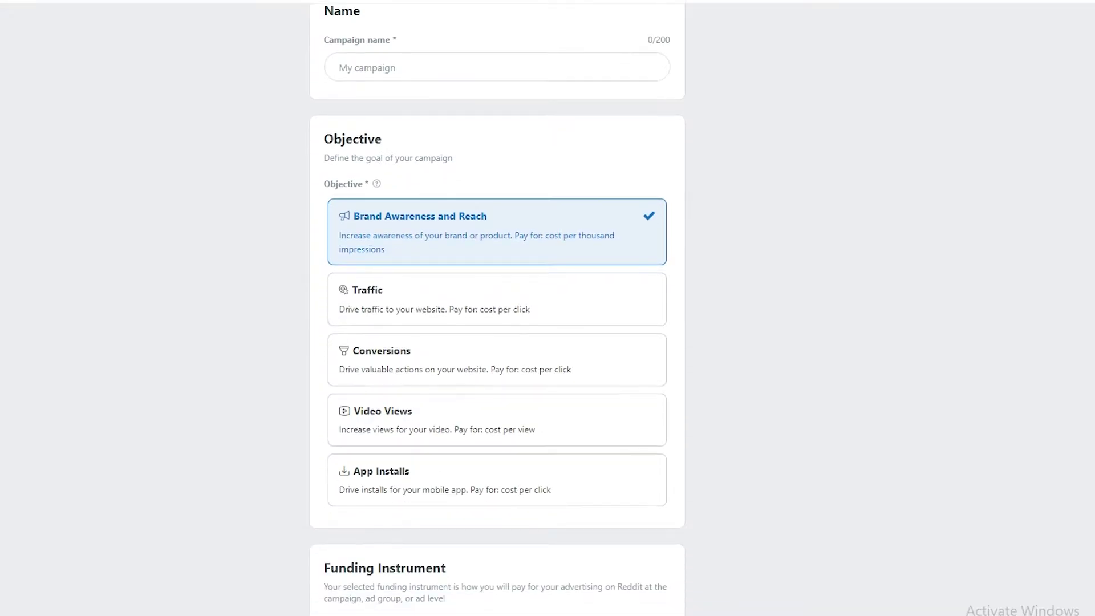
scroll(497, 308, up, 2)
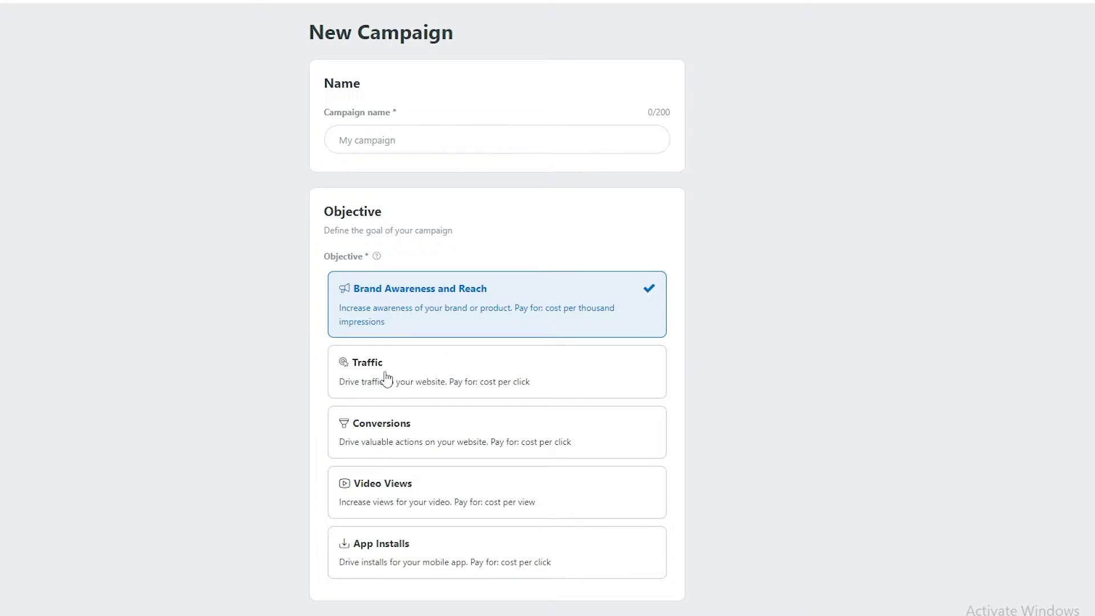
Fill the Campaign name field with the saved 'Business Advisor' suggestion.
click(370, 135)
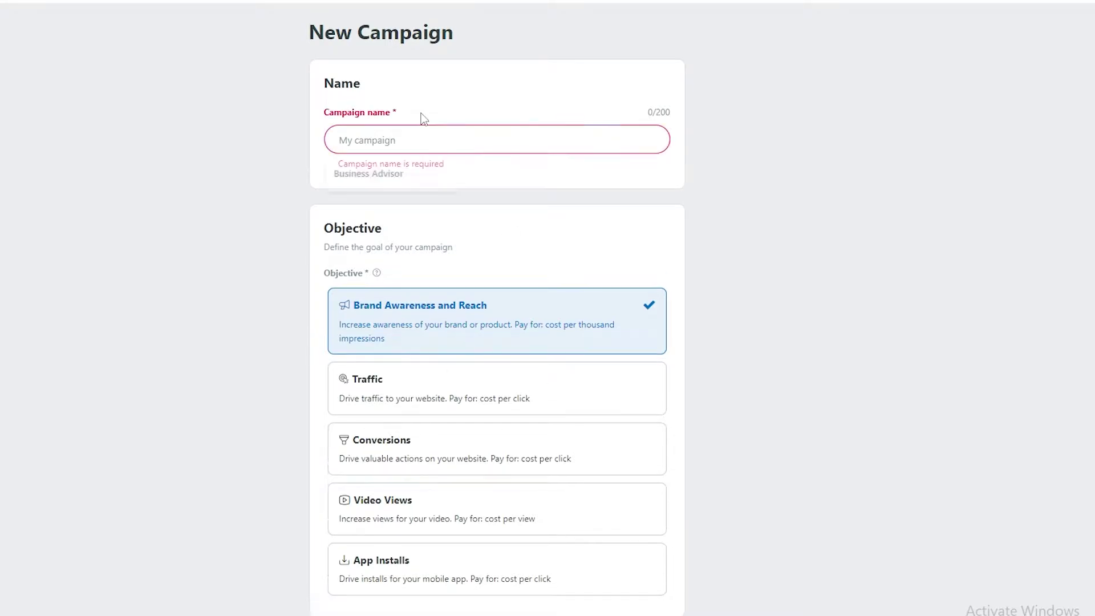
click(380, 139)
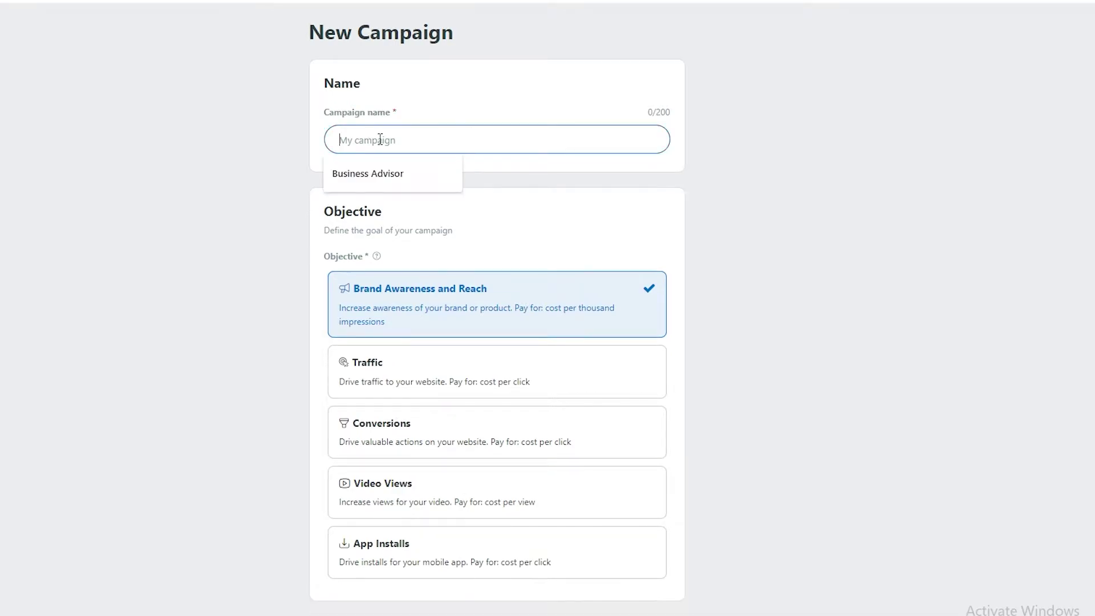
click(344, 188)
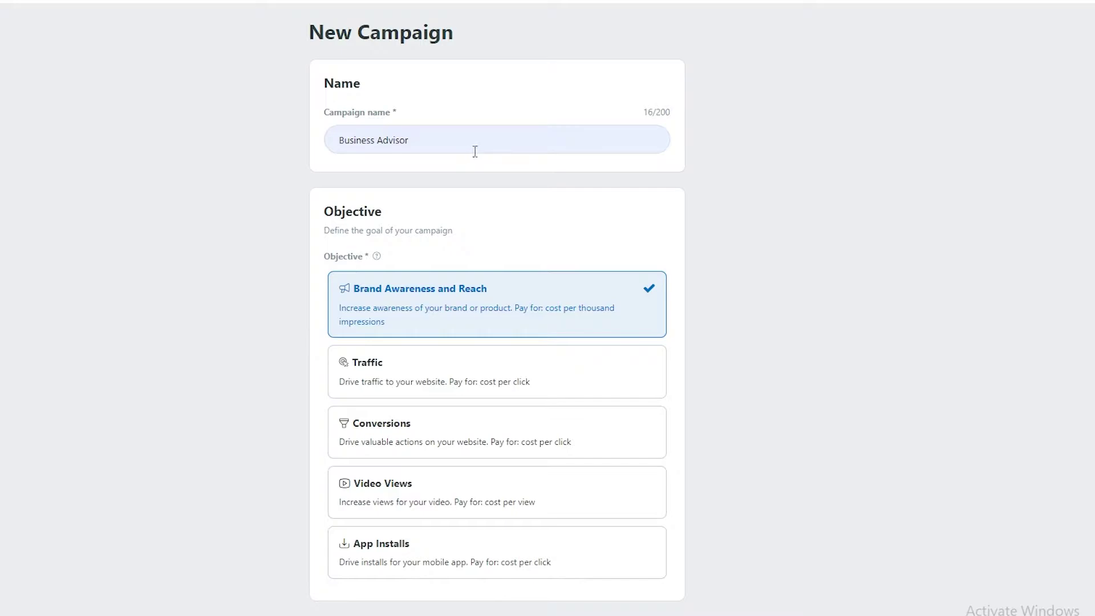
scroll(440, 268, down, 2)
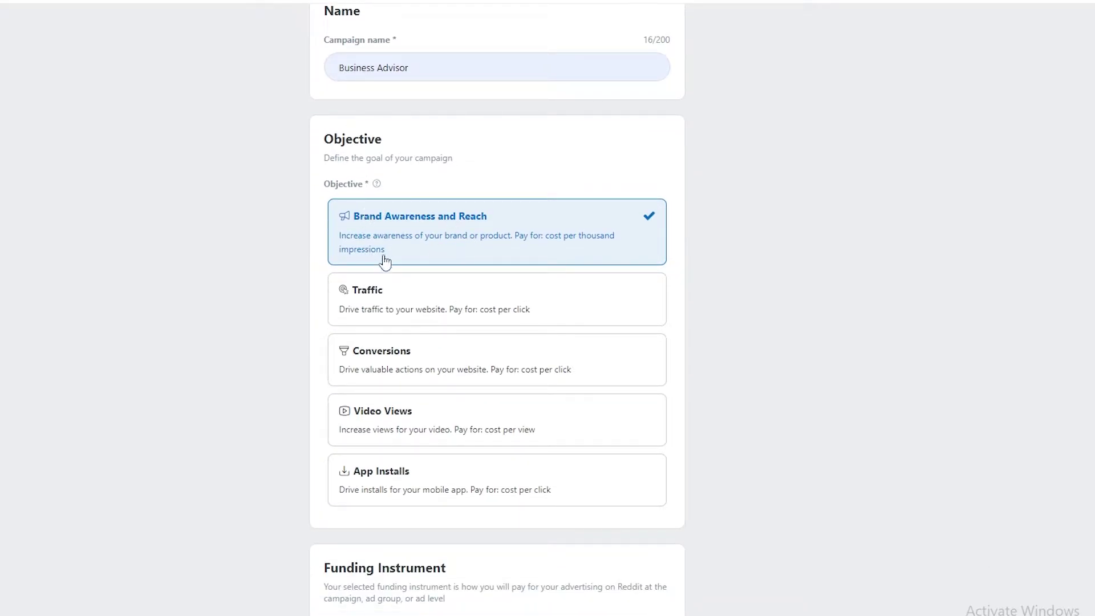
scroll(406, 296, down, 2)
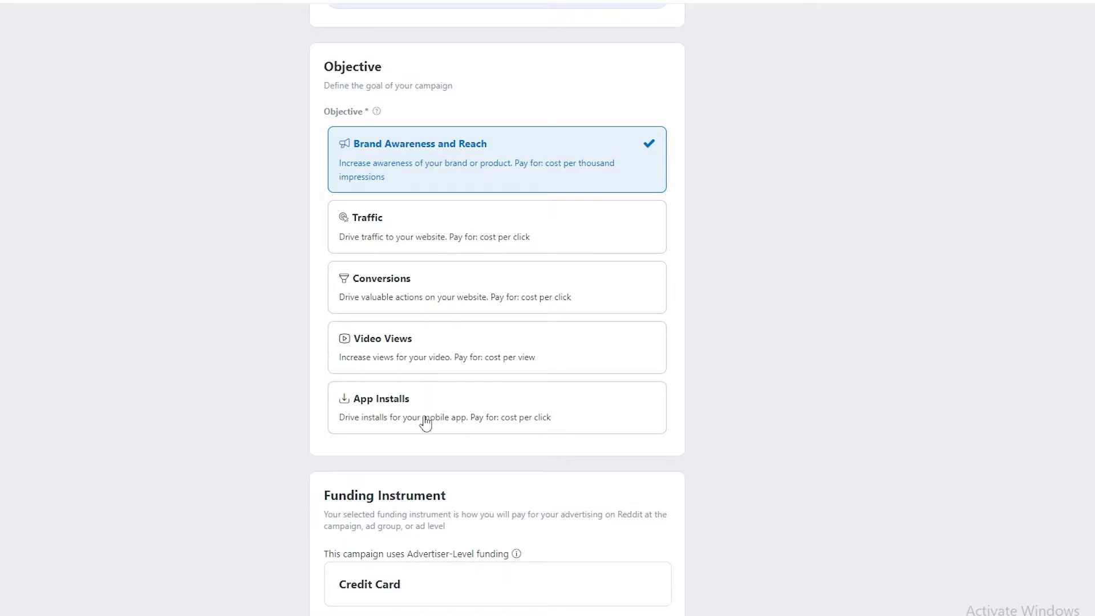
Select Video Views as the campaign objective.
click(465, 354)
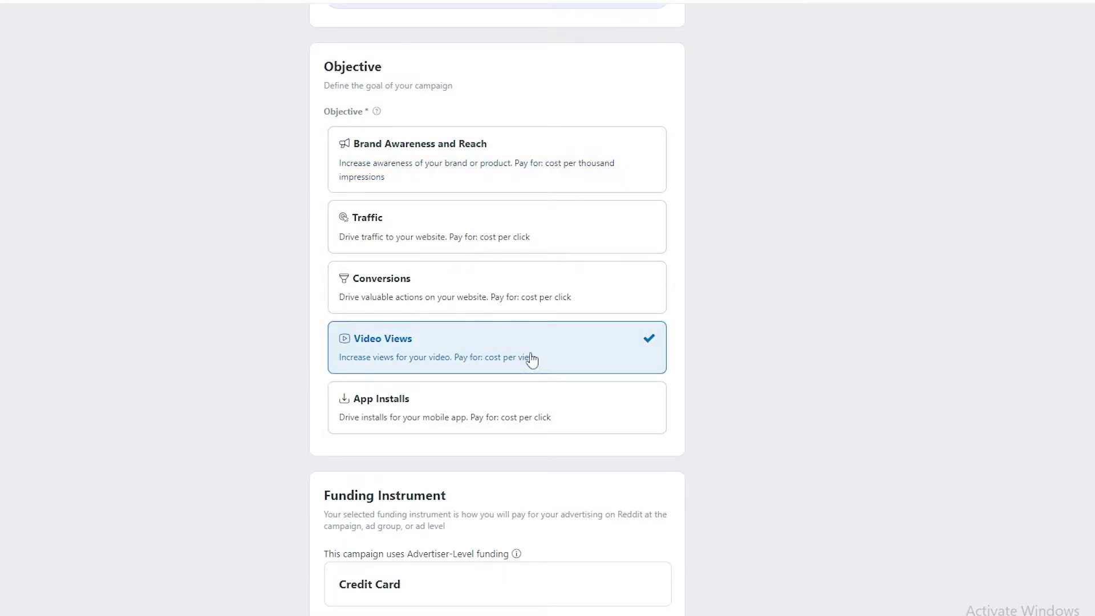
scroll(531, 359, down, 1)
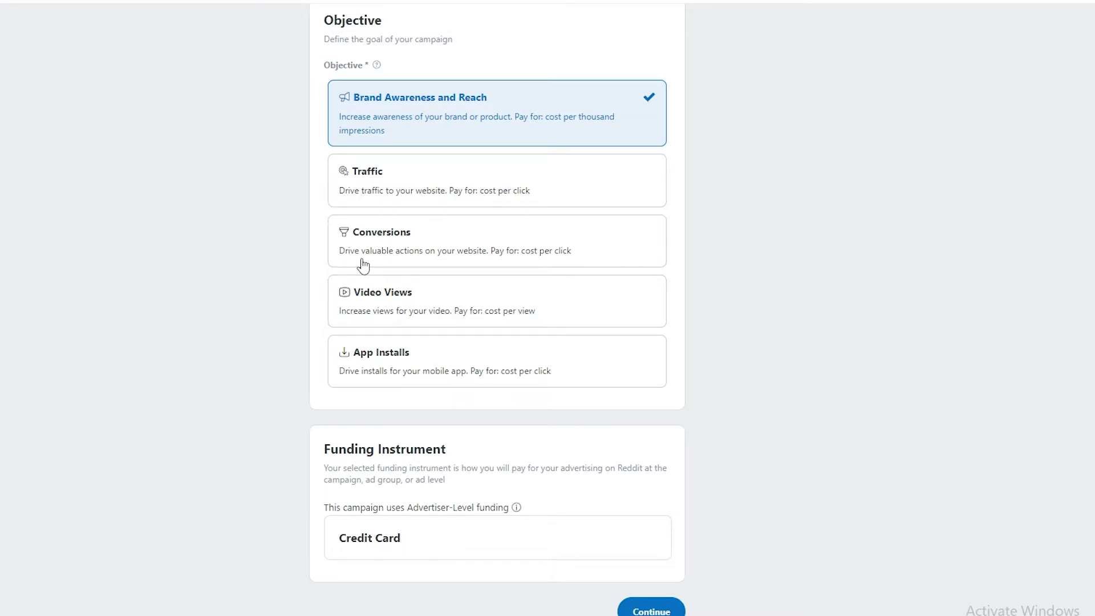
click(402, 320)
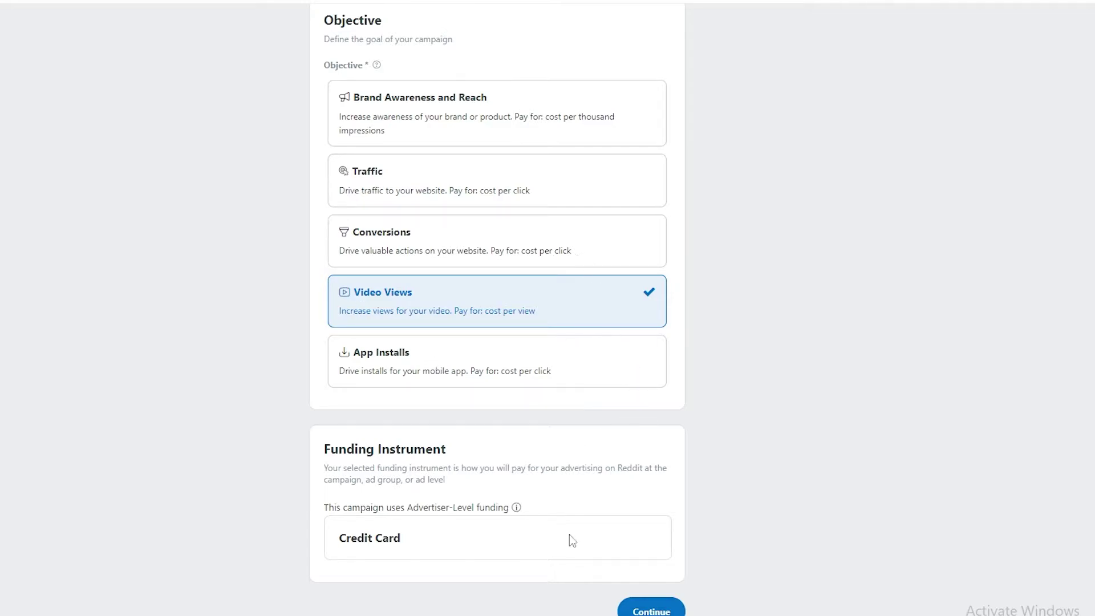
scroll(498, 308, up, 1)
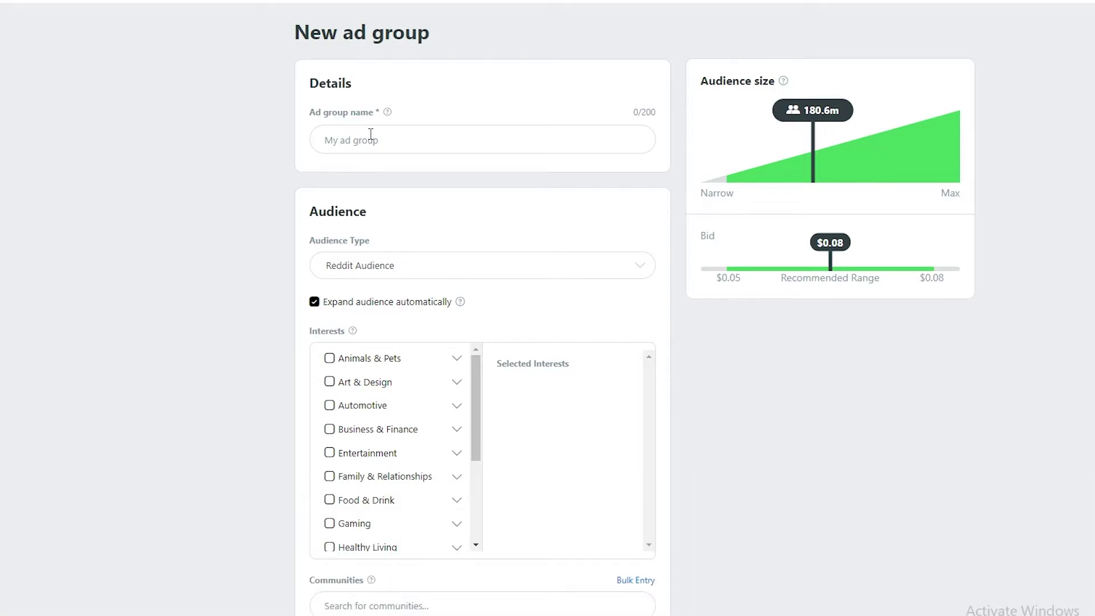
Fill the ad group name with the 'Business Advisor' autofill suggestion.
click(391, 148)
click(354, 173)
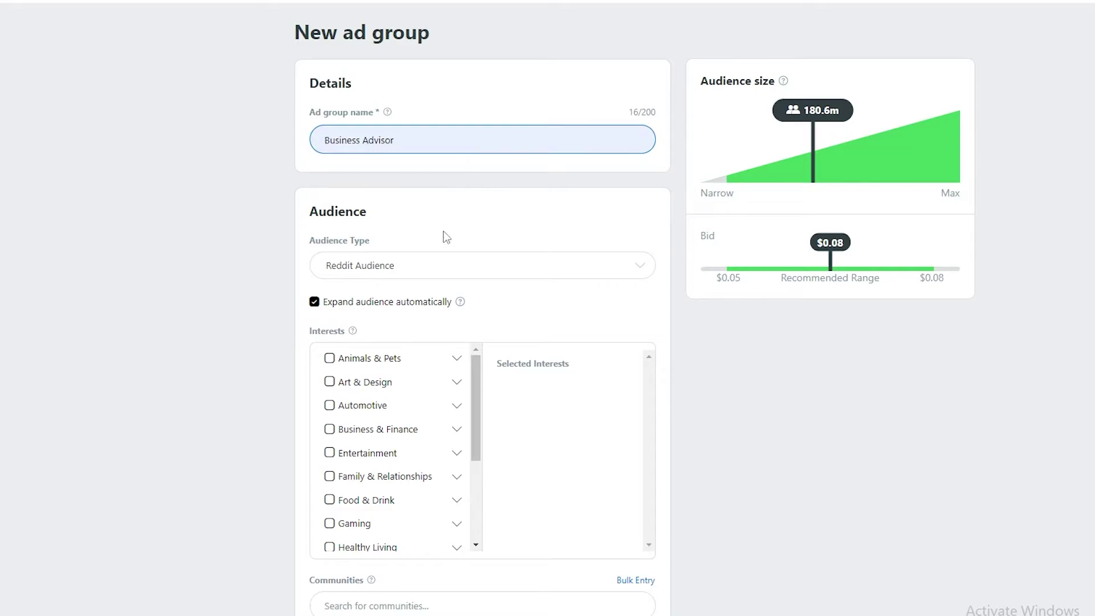
scroll(409, 264, down, 2)
Keep Reddit Audience as the ad group's audience type.
click(421, 124)
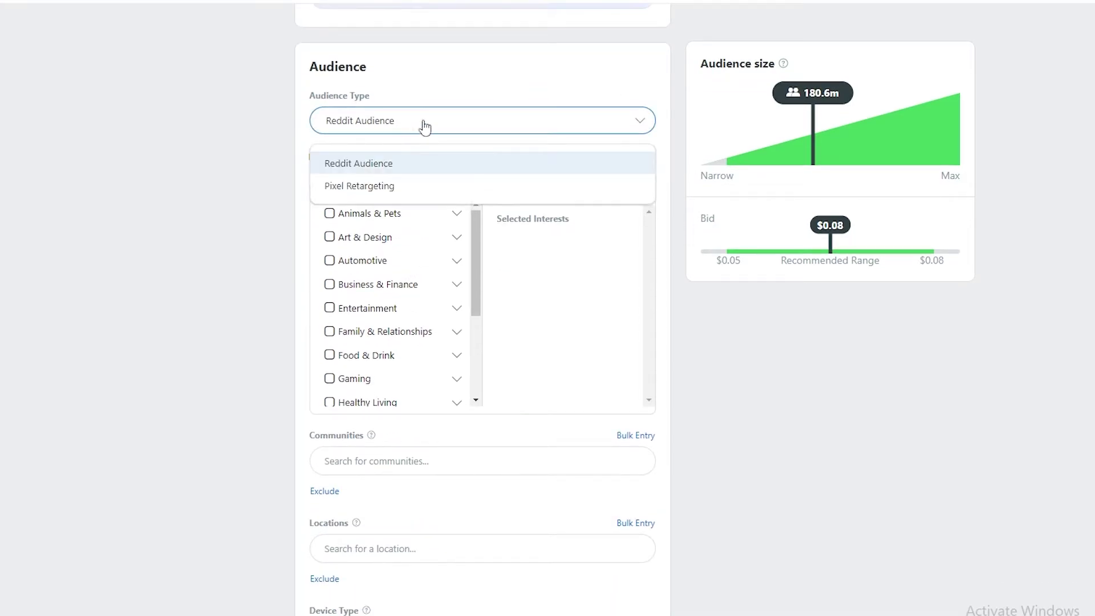
scroll(425, 171, up, 1)
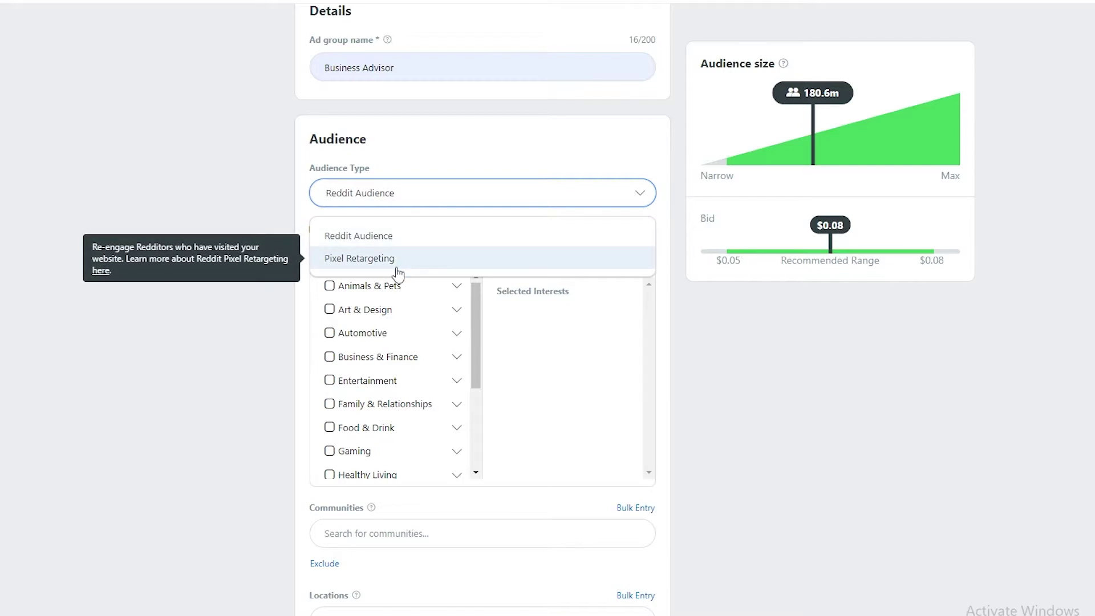
click(369, 251)
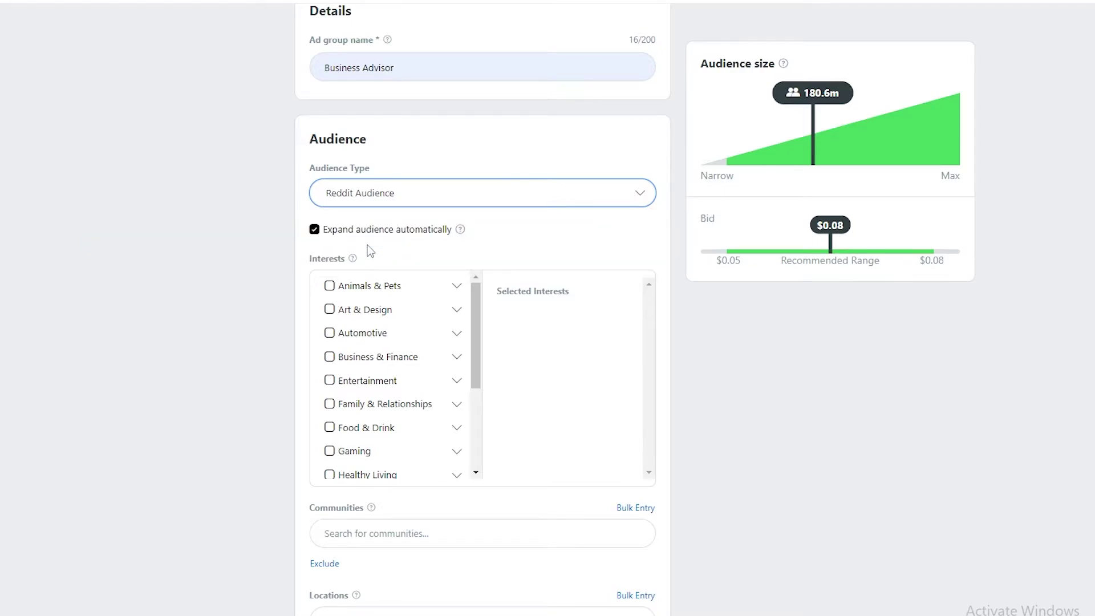
scroll(388, 285, down, 1)
scroll(407, 403, up, 1)
scroll(407, 402, down, 3)
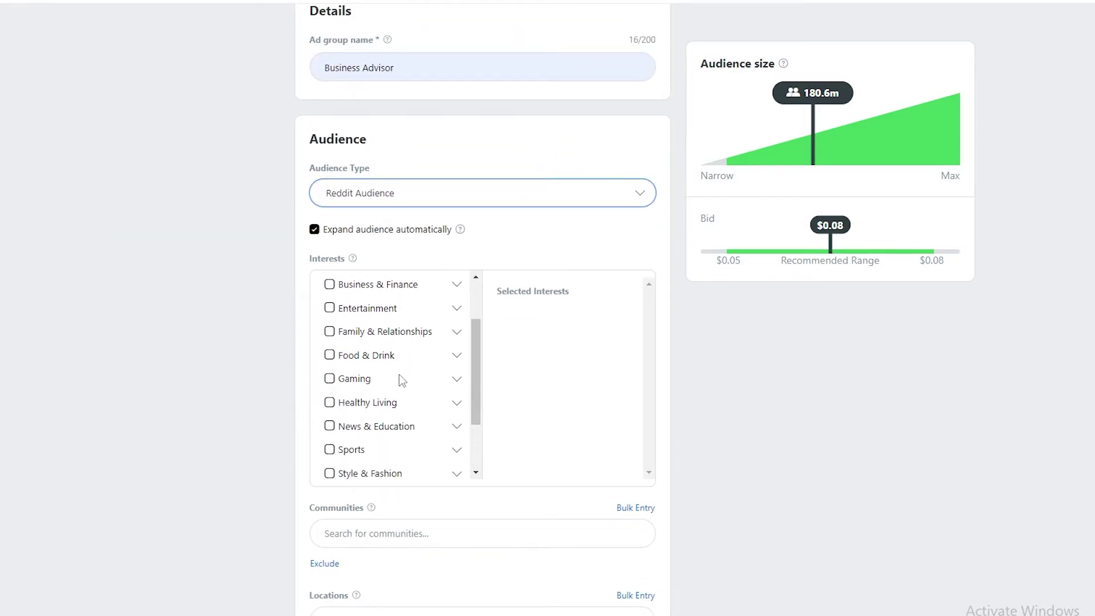
Target Sports, Gaming and Technology & Computing interests, narrowing the audience to 76.5m–95.6m.
click(341, 452)
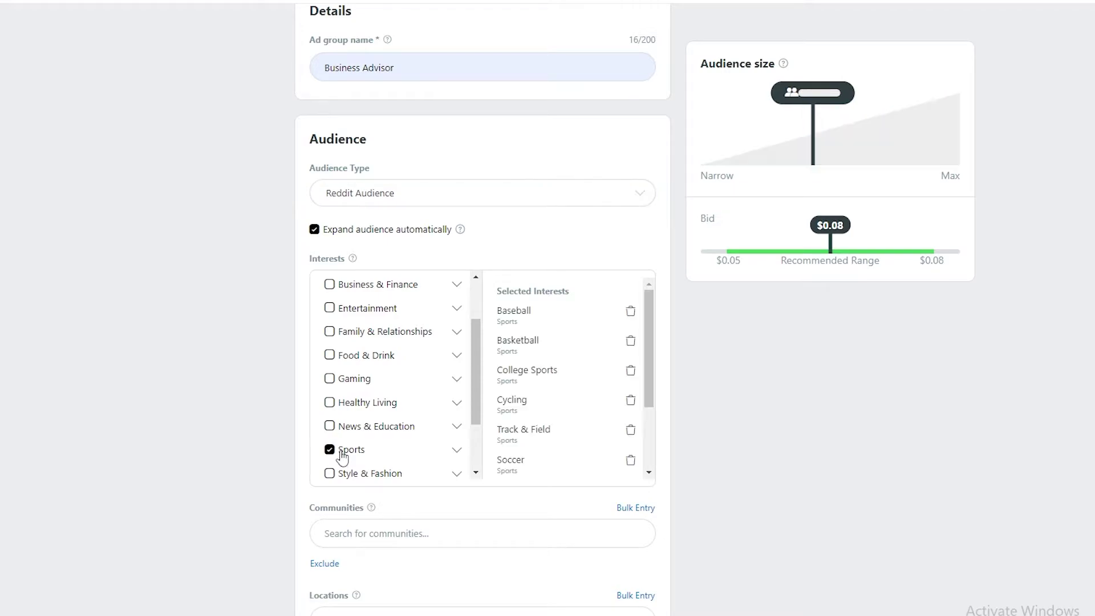
click(330, 378)
scroll(330, 390, down, 2)
click(329, 416)
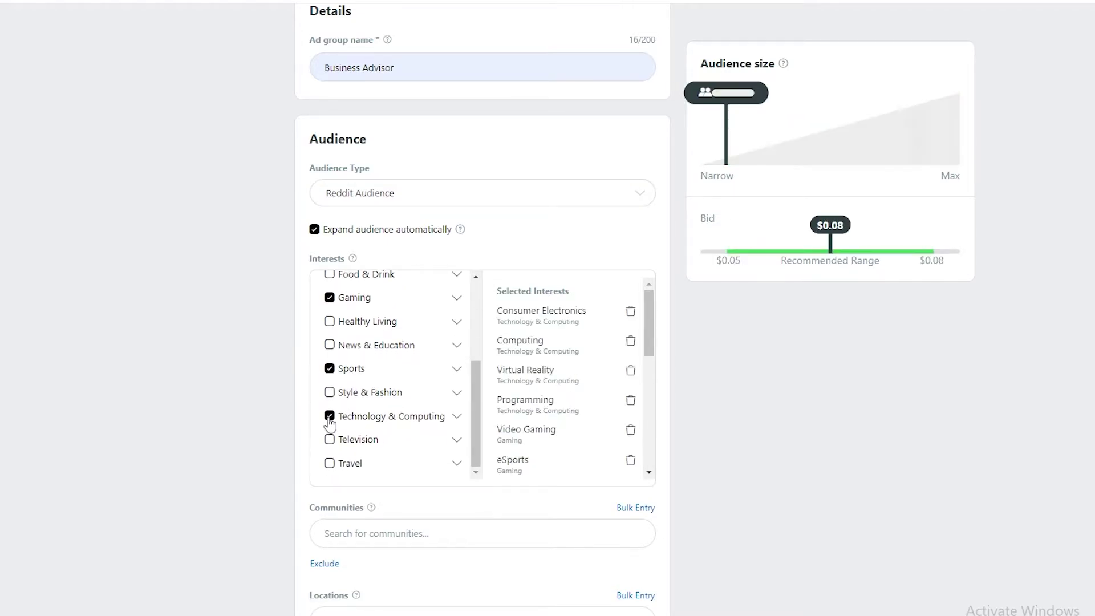
scroll(352, 459, up, 5)
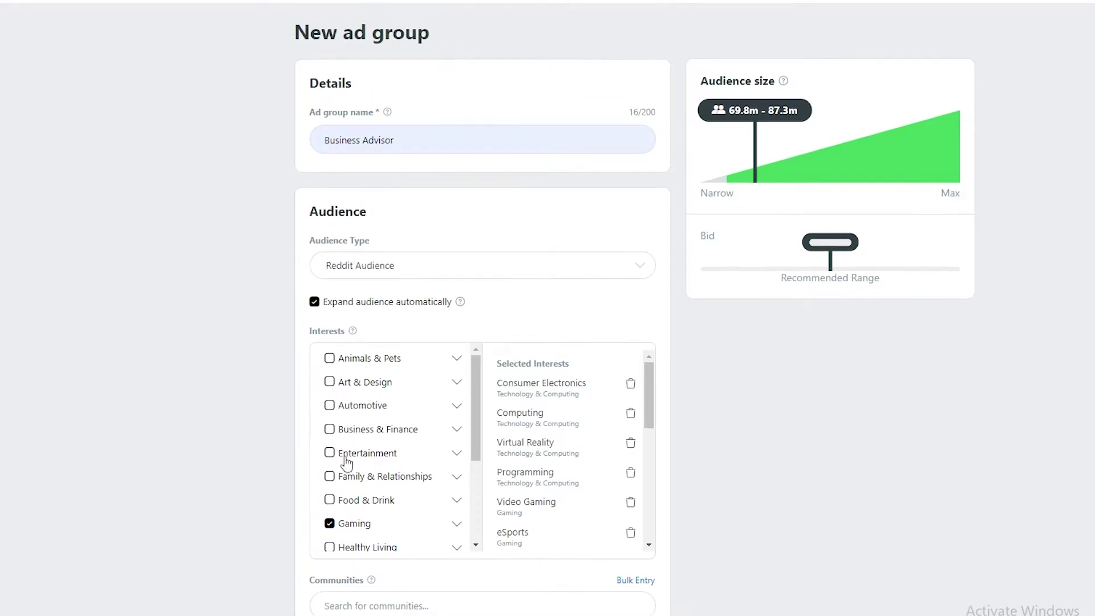
scroll(382, 466, down, 1)
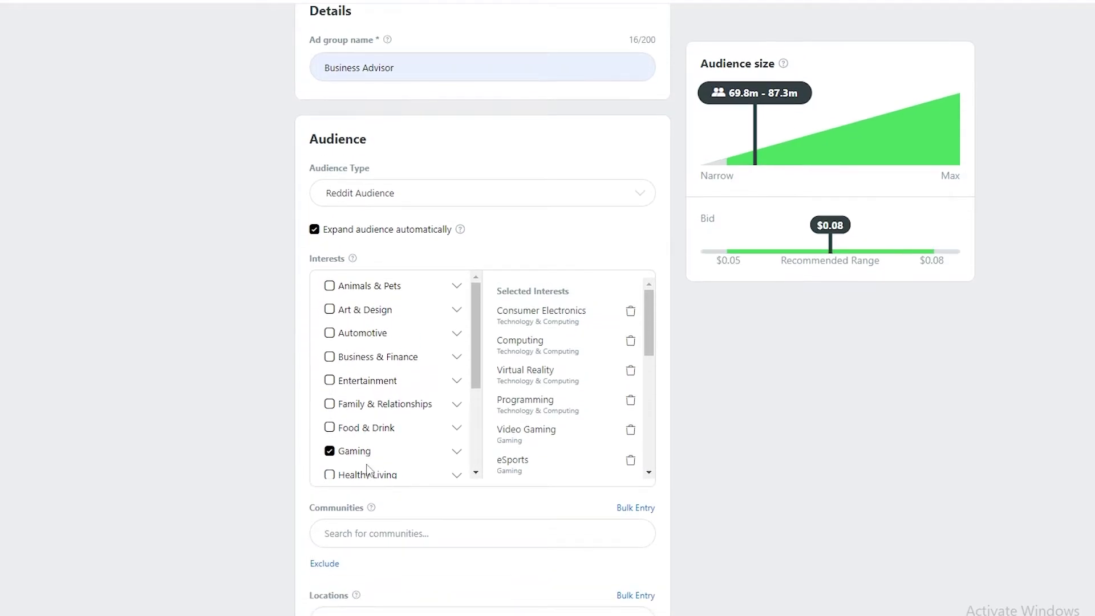
scroll(582, 359, down, 1)
scroll(570, 411, up, 1)
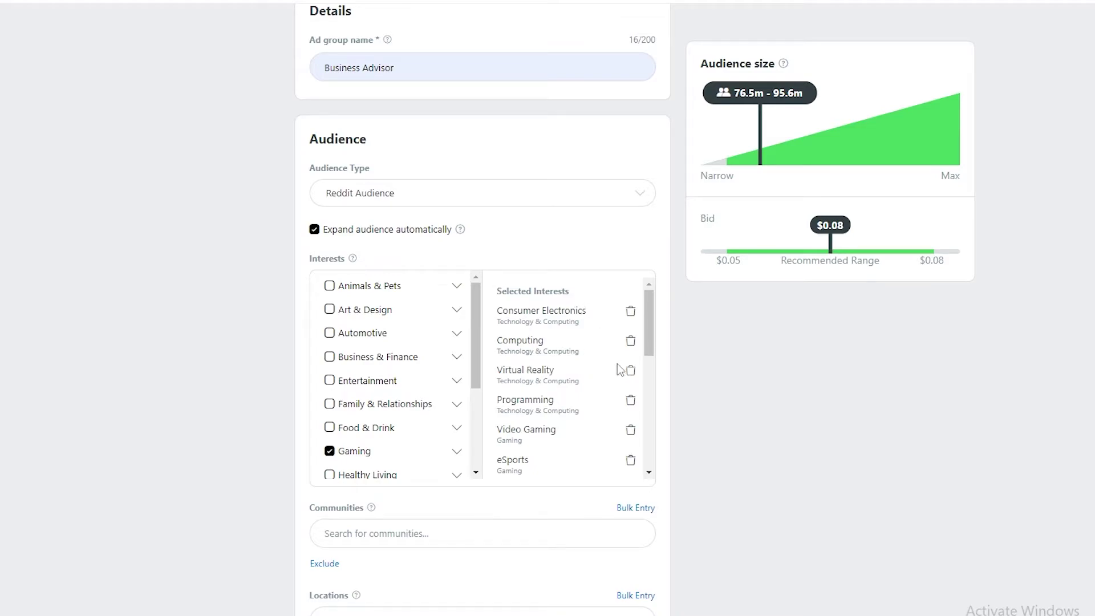
scroll(572, 374, down, 2)
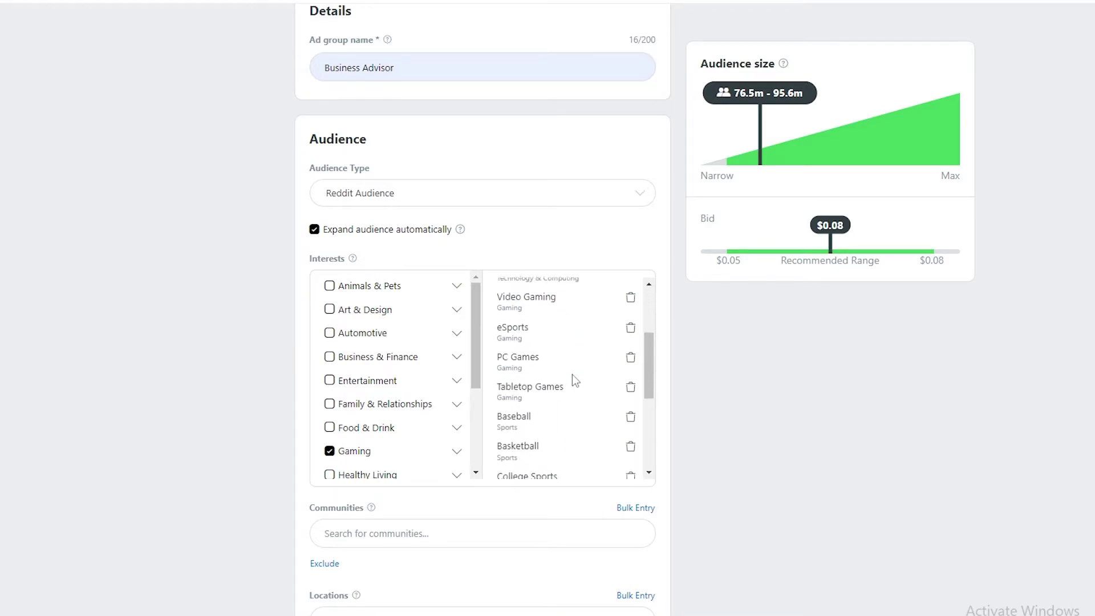
drag(653, 357, 552, 325)
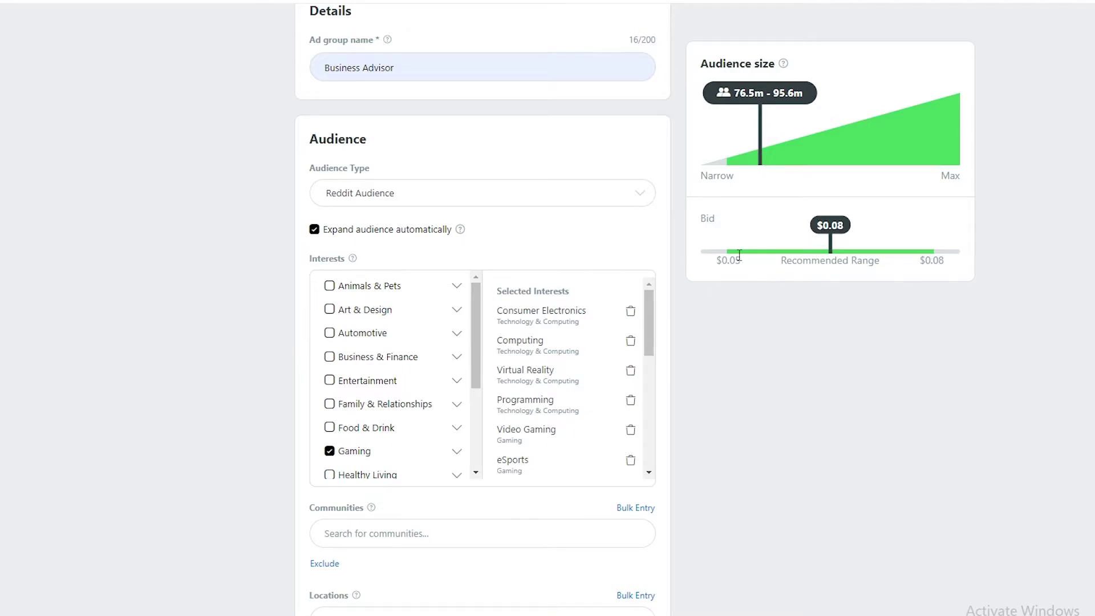
Add the gaming and askreddit communities to the ad group's targeting.
scroll(842, 351, down, 1)
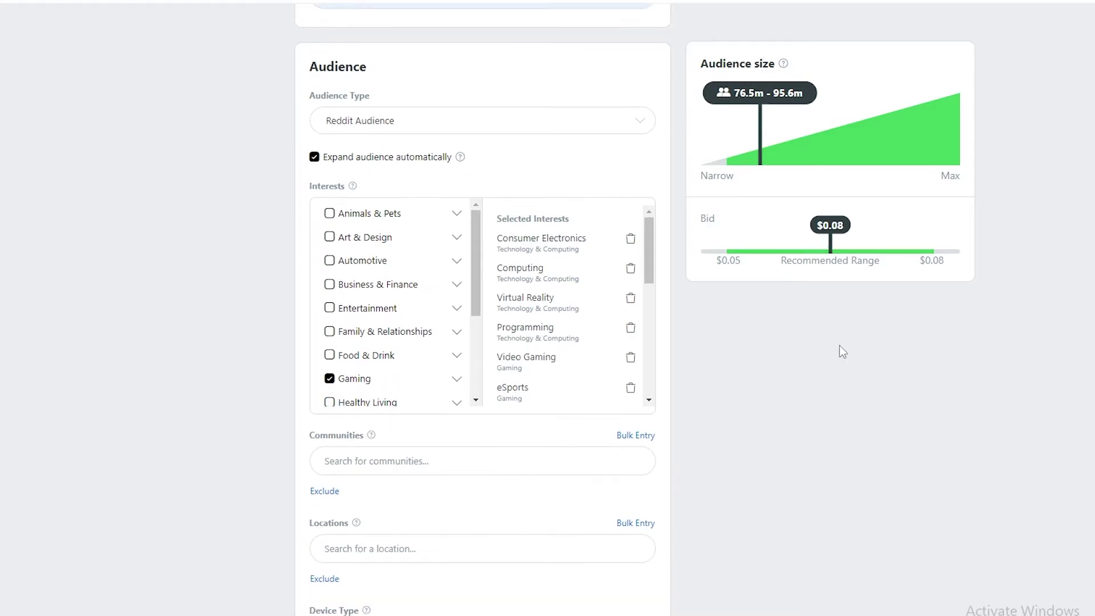
scroll(804, 434, down, 1)
scroll(802, 429, down, 1)
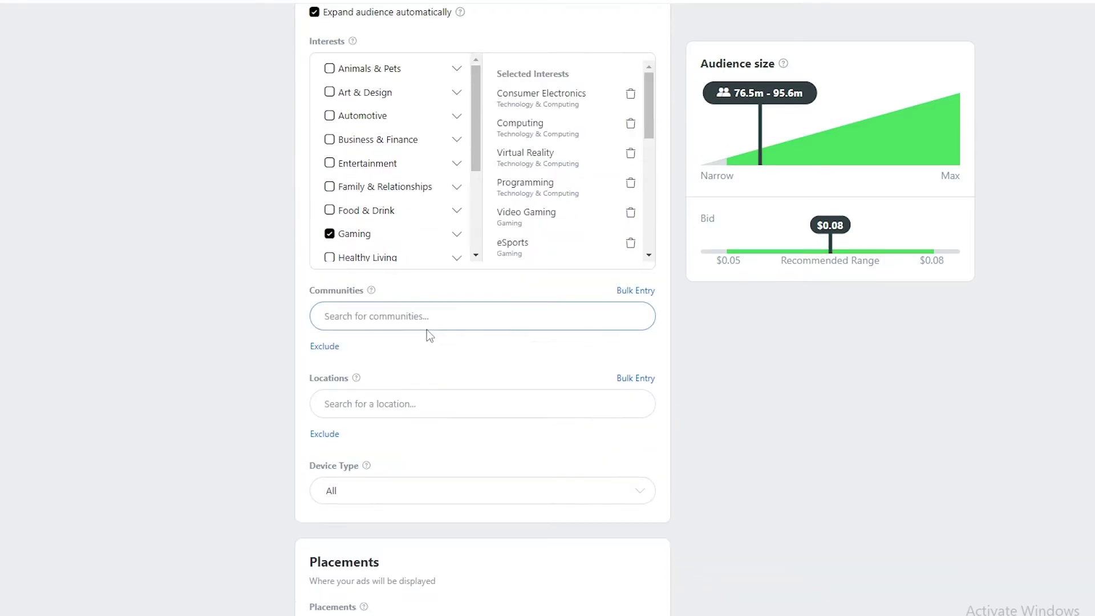
click(426, 327)
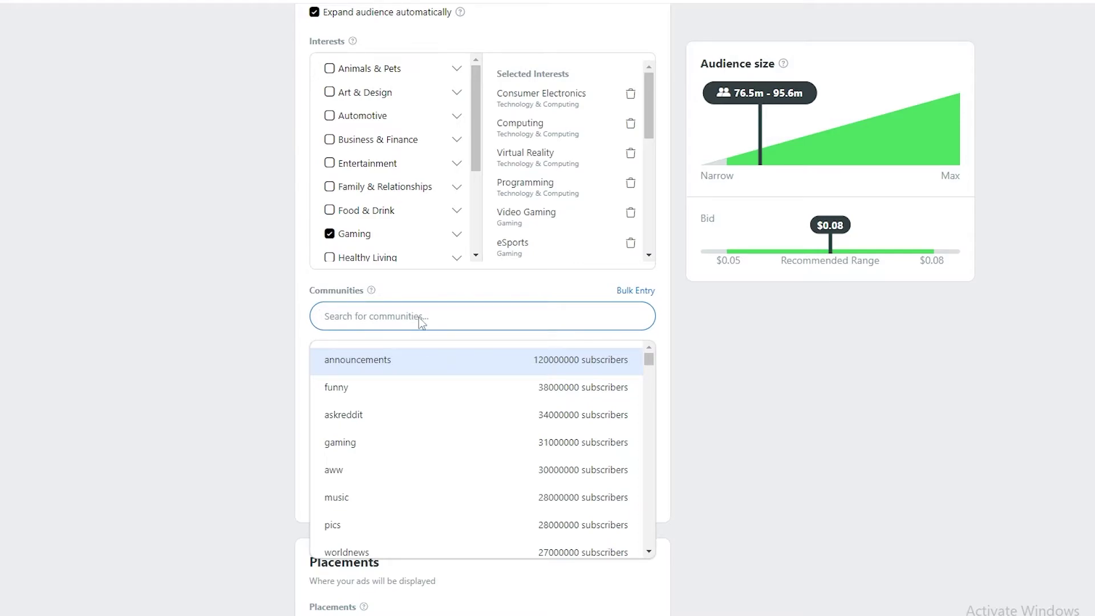
click(400, 444)
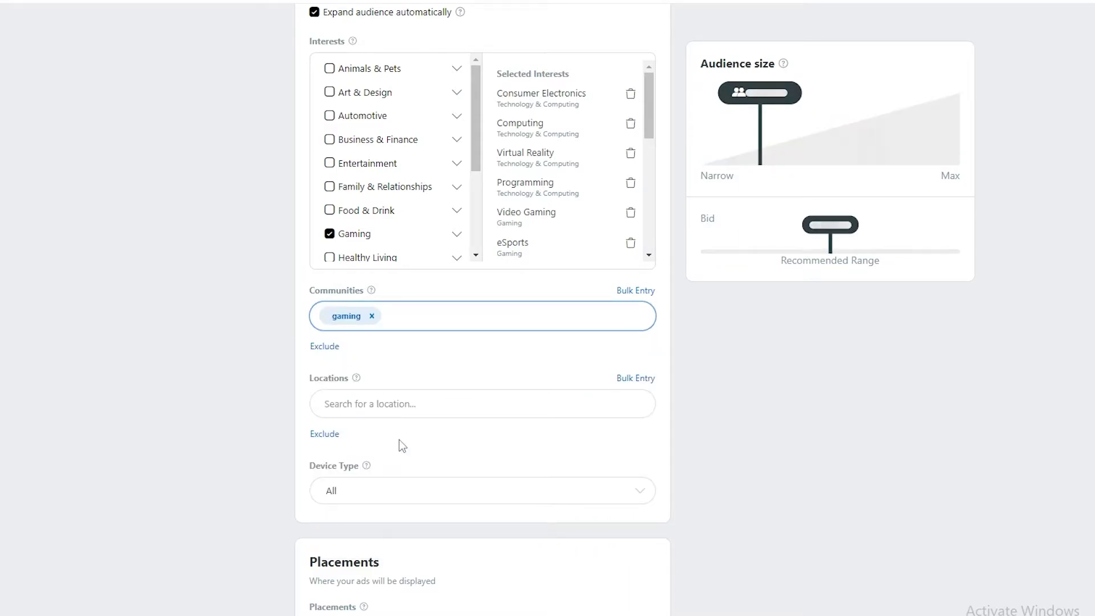
click(422, 312)
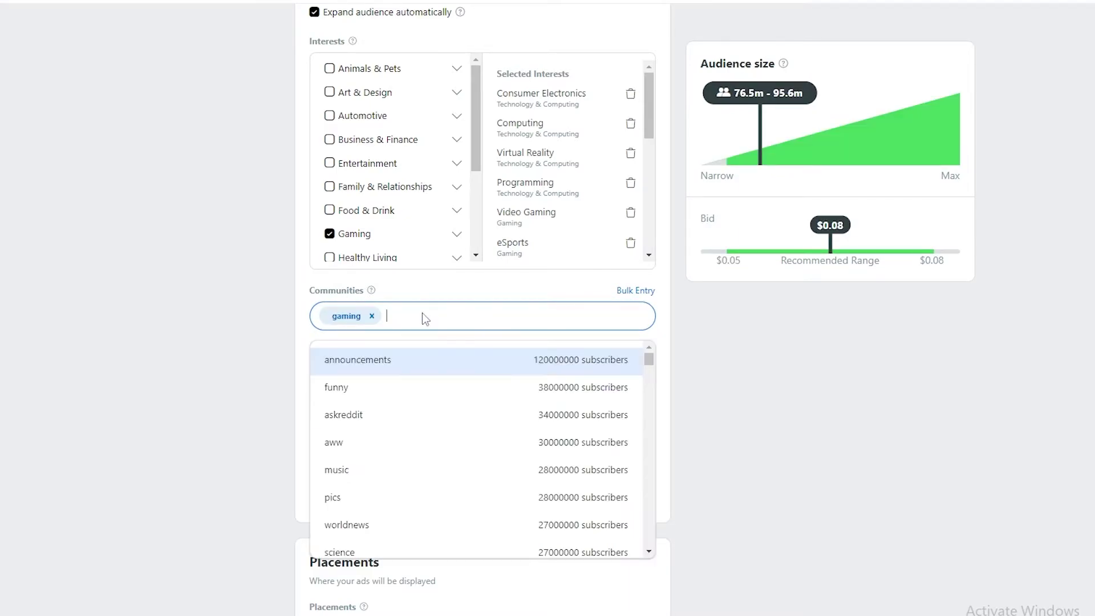
click(456, 416)
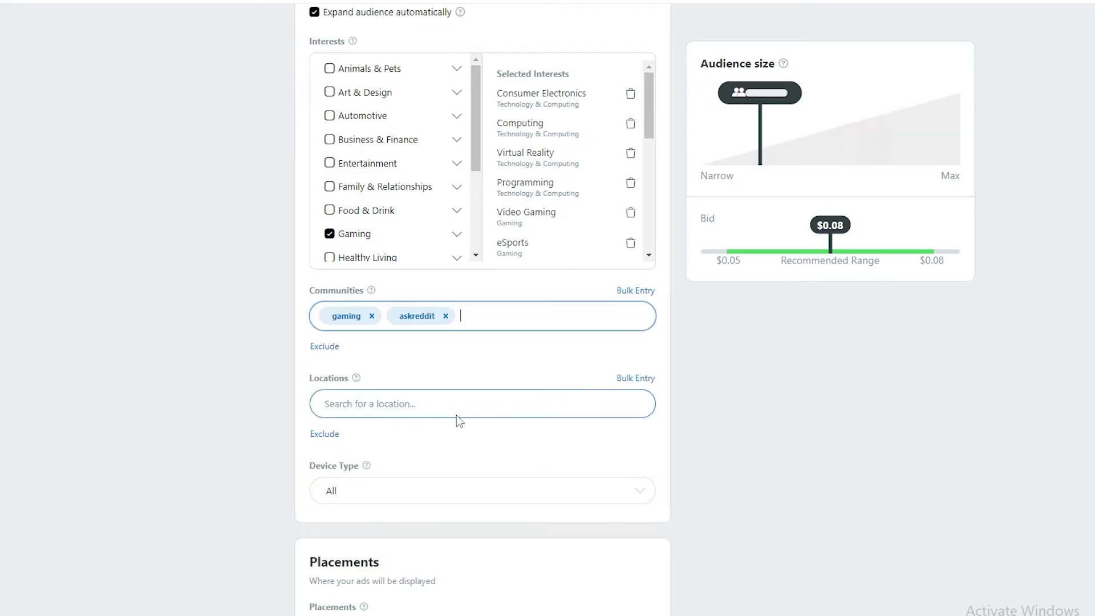
Add the videos and sports communities, then select the 78.9m audience estimate.
click(504, 318)
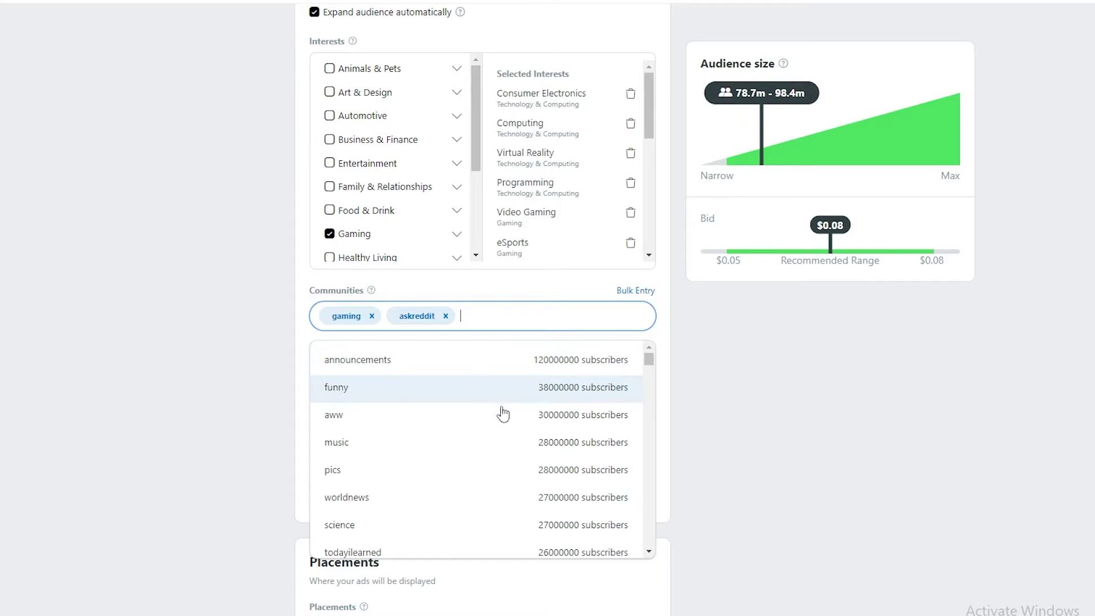
scroll(491, 373, down, 3)
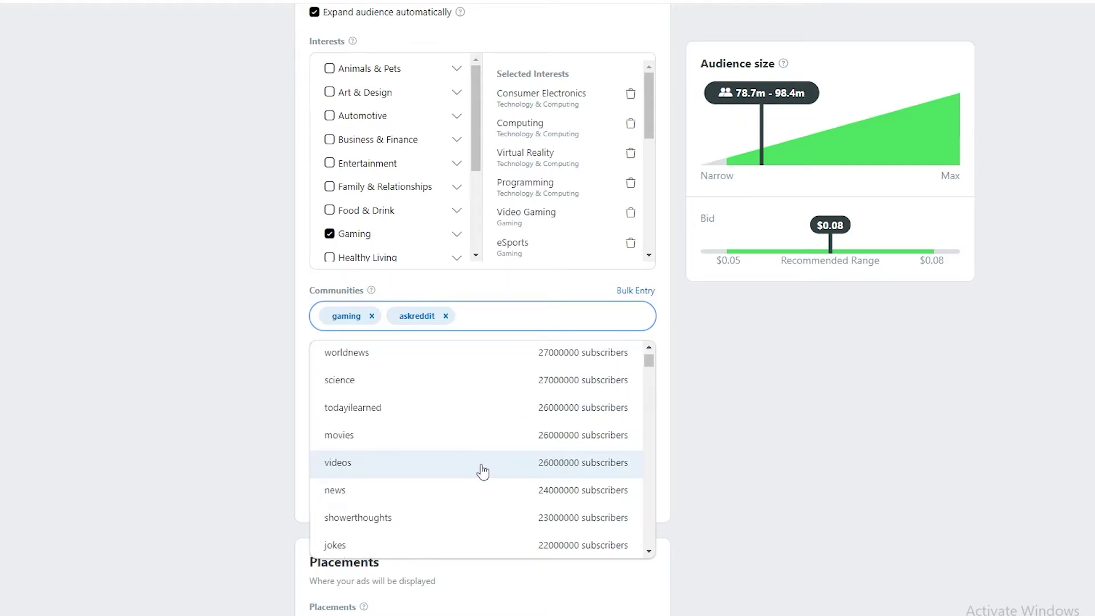
click(482, 467)
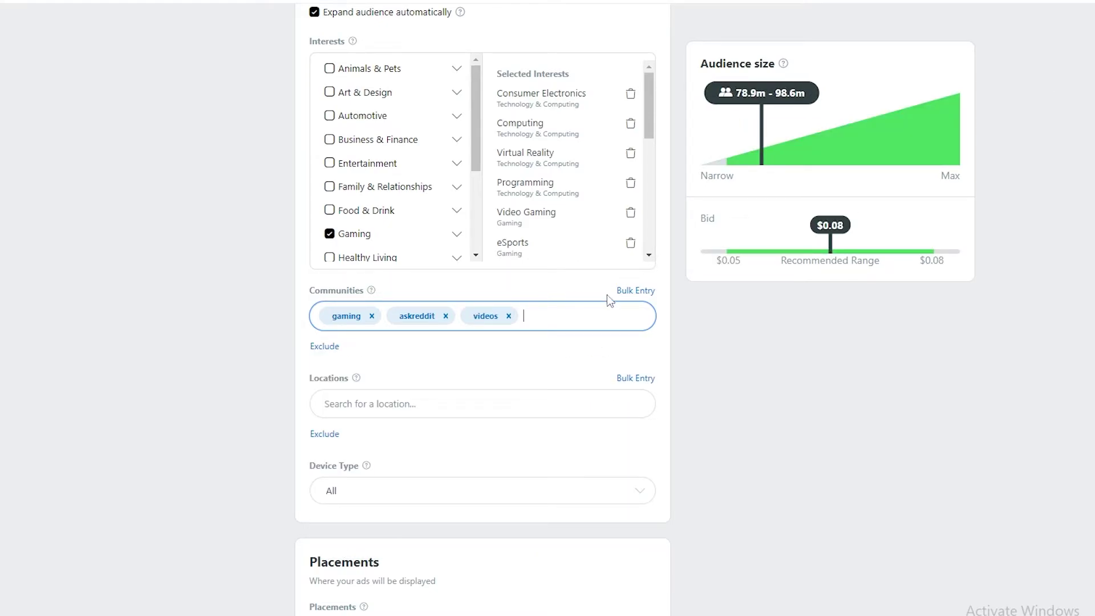
click(582, 313)
scroll(553, 368, down, 1)
scroll(546, 368, down, 6)
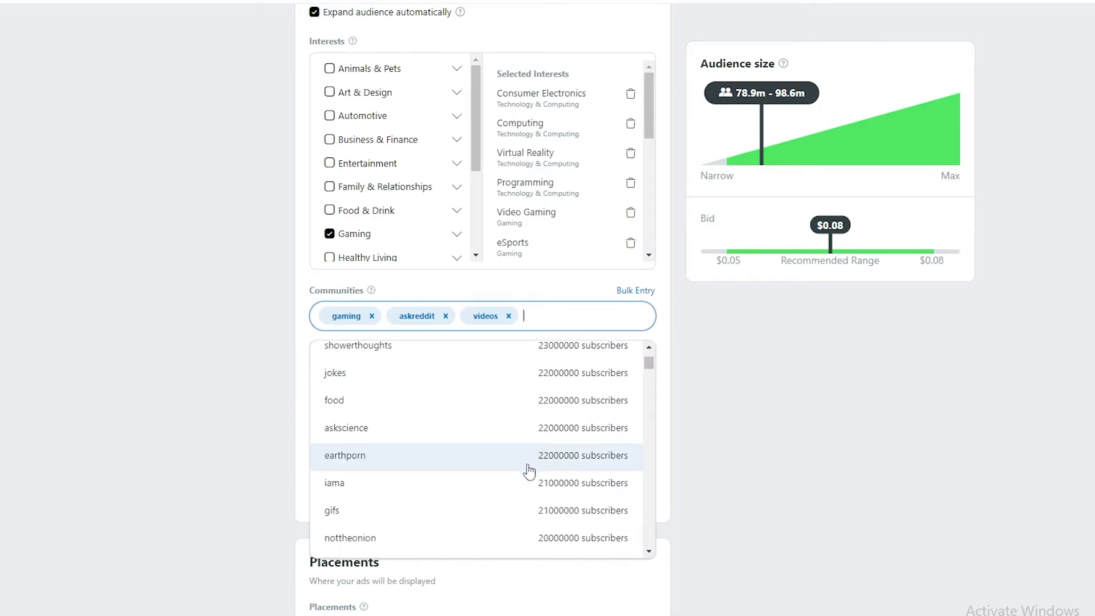
scroll(527, 464, down, 5)
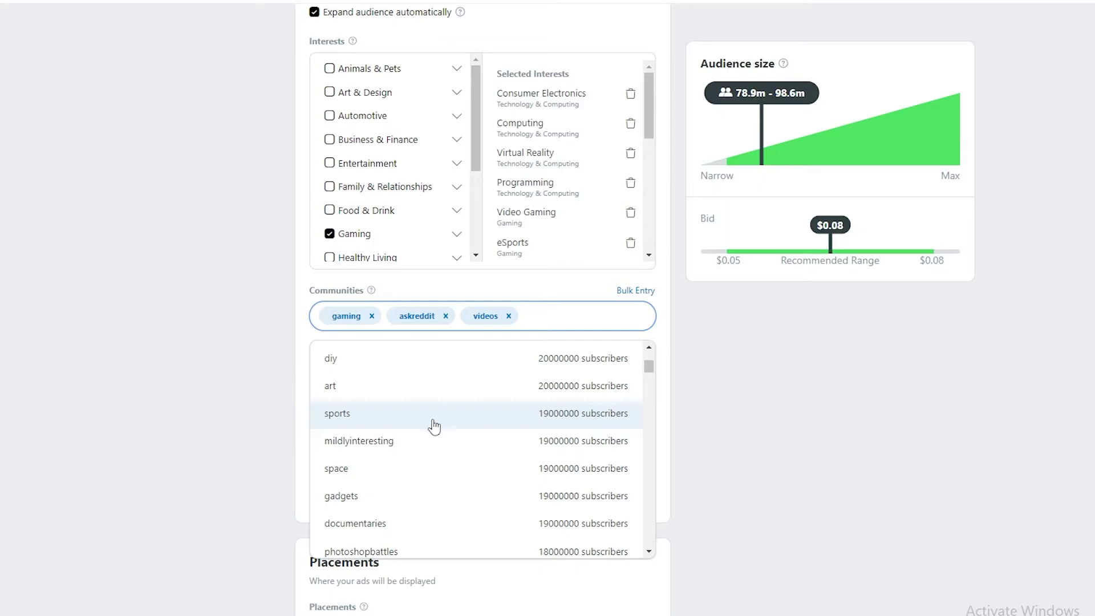
click(436, 423)
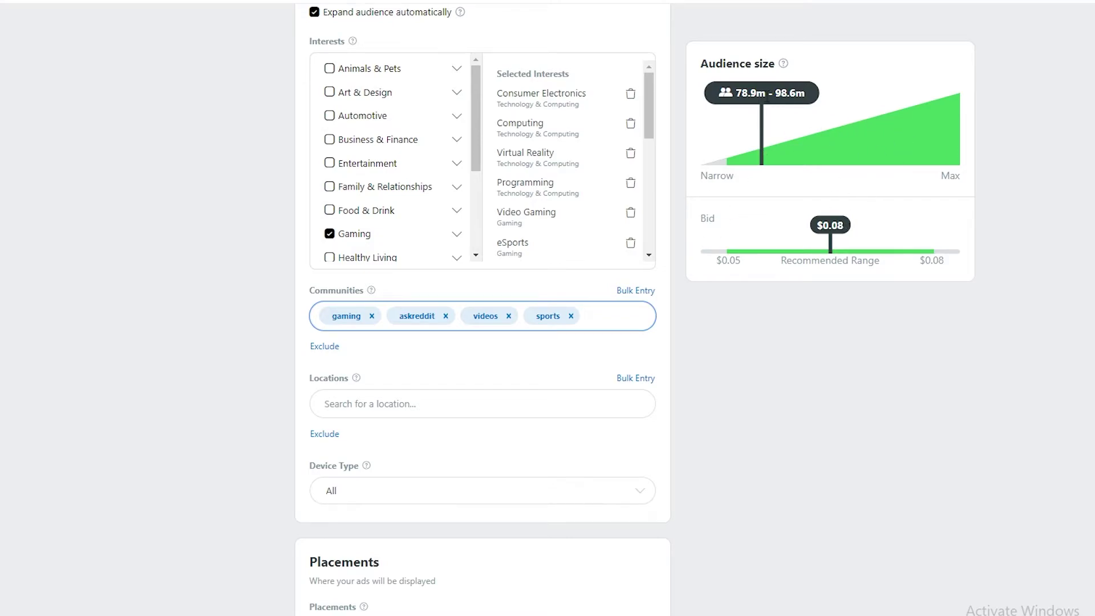
drag(741, 94, 735, 94)
double_click(752, 94)
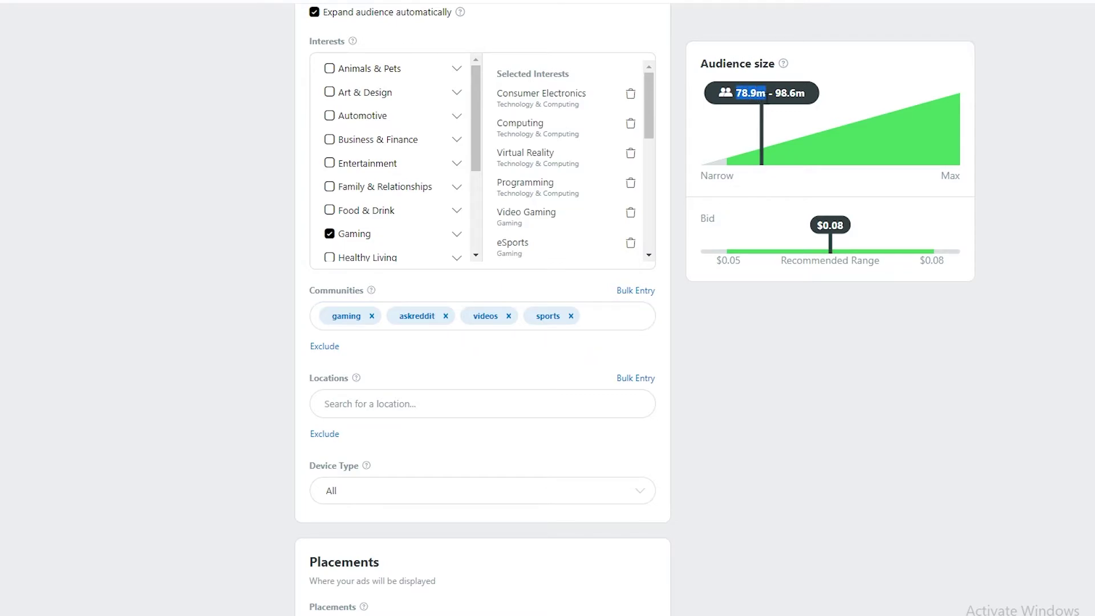
Search Locations for 'un' and add United States, then highlight the new audience estimate.
click(806, 413)
click(478, 412)
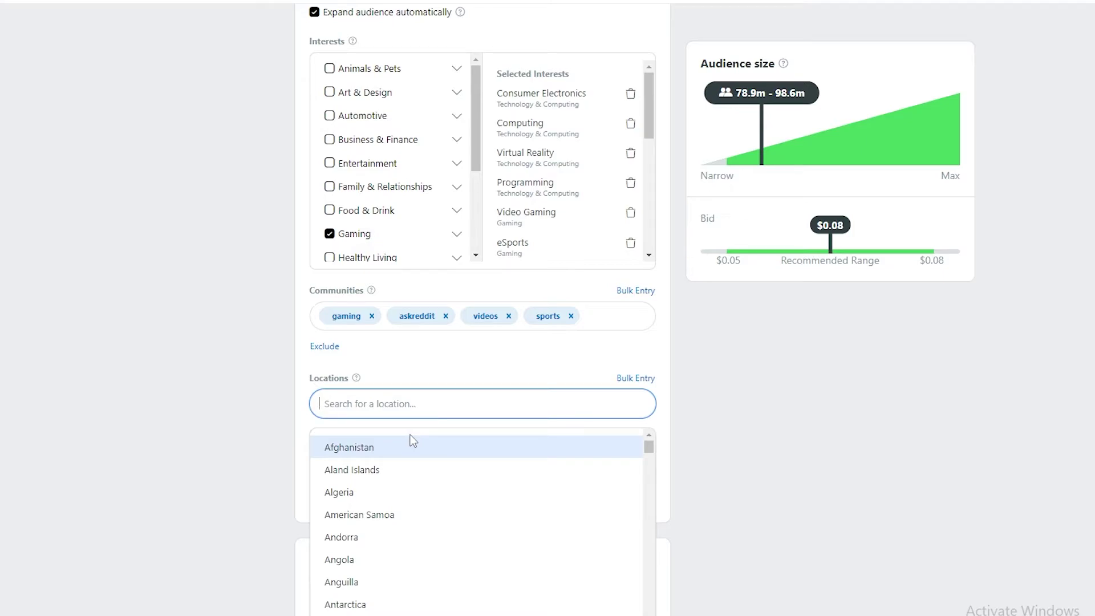
text(ame)
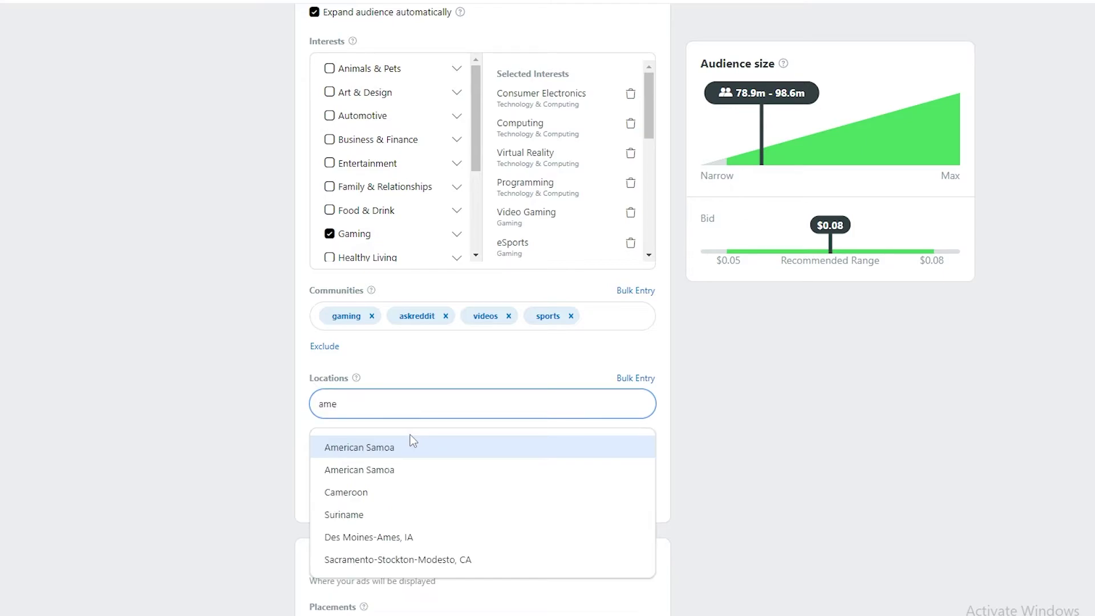
key(BackSpace)
key(BackSpace)
key(BackSpace)
text(uni)
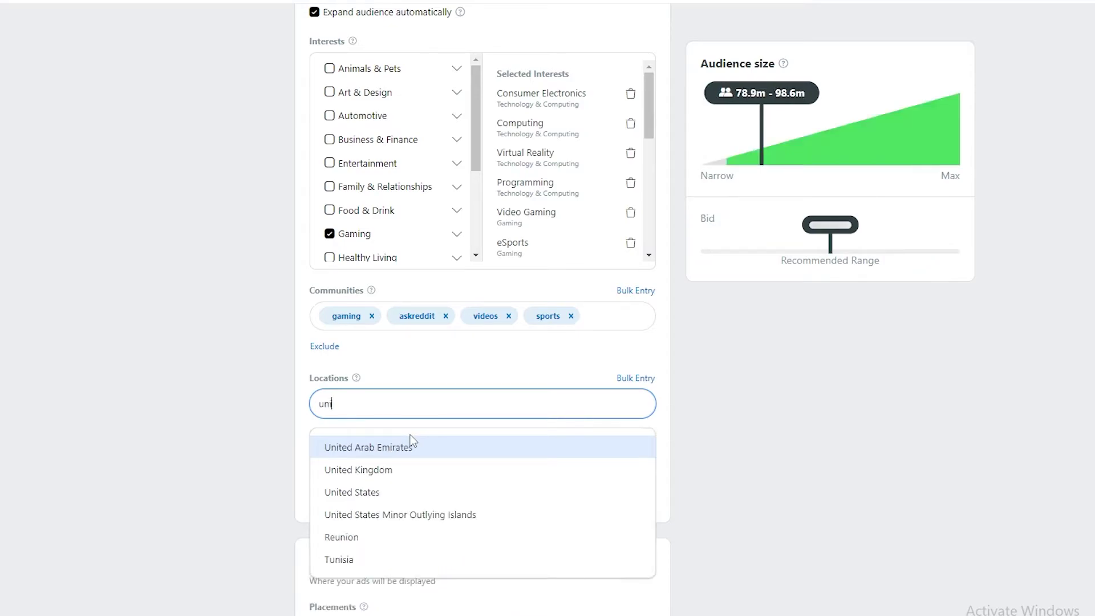
click(431, 494)
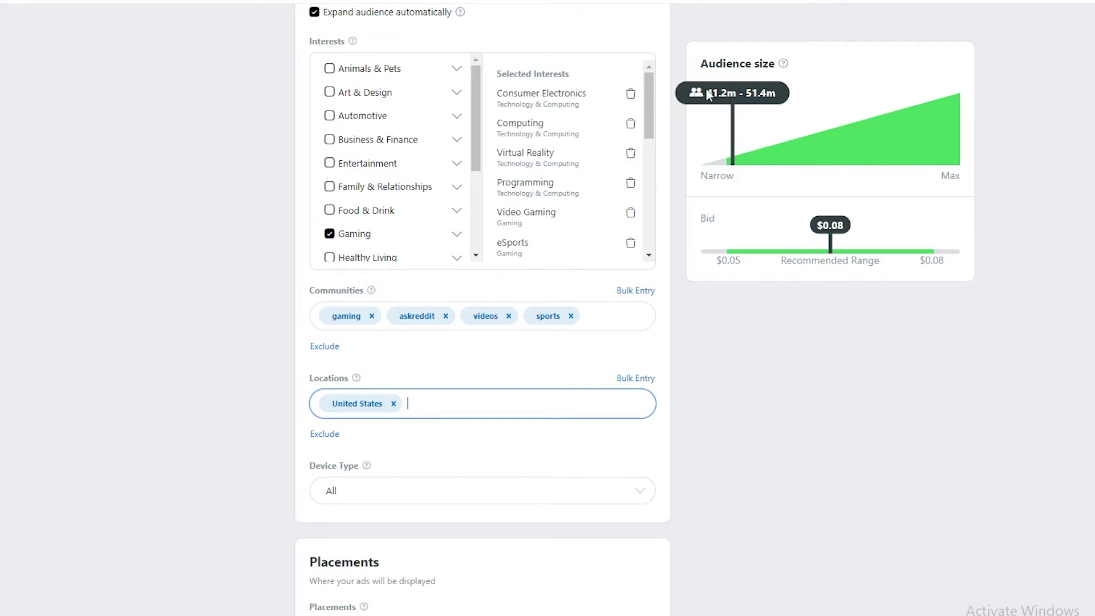
drag(706, 93, 717, 94)
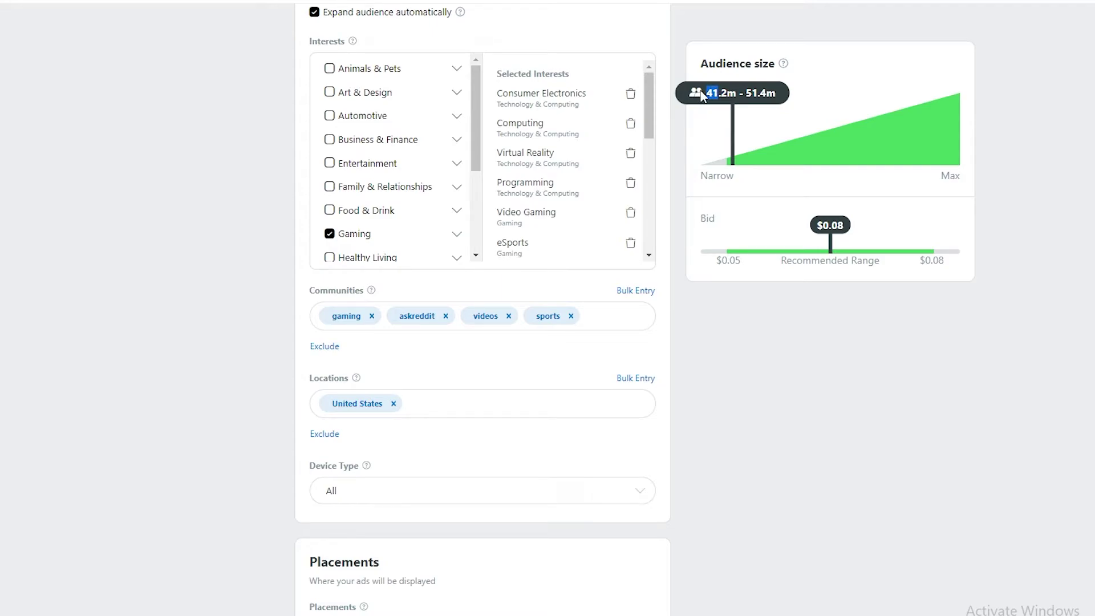
Set Device Type to Mobile and adjust the mobile device choice to iOS.
click(482, 436)
scroll(488, 459, down, 1)
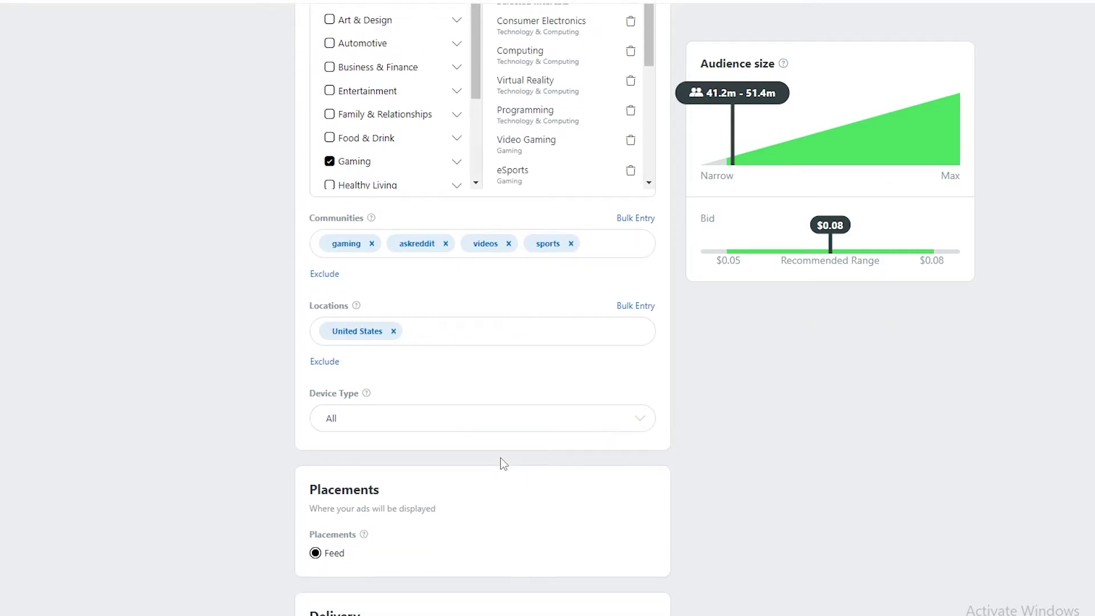
click(452, 420)
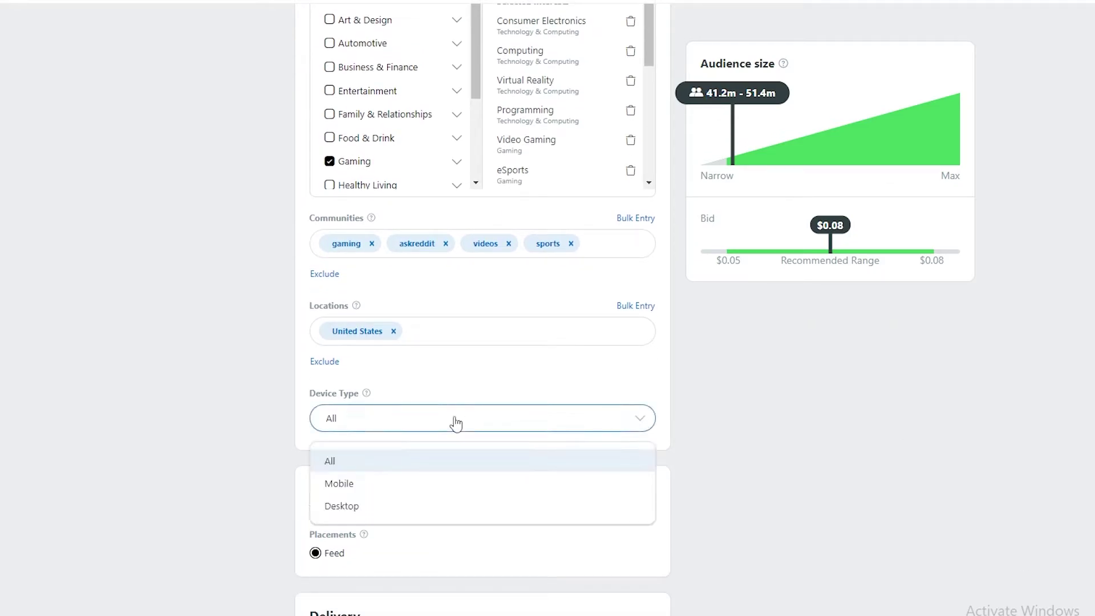
scroll(449, 418, down, 1)
click(447, 413)
scroll(707, 474, up, 2)
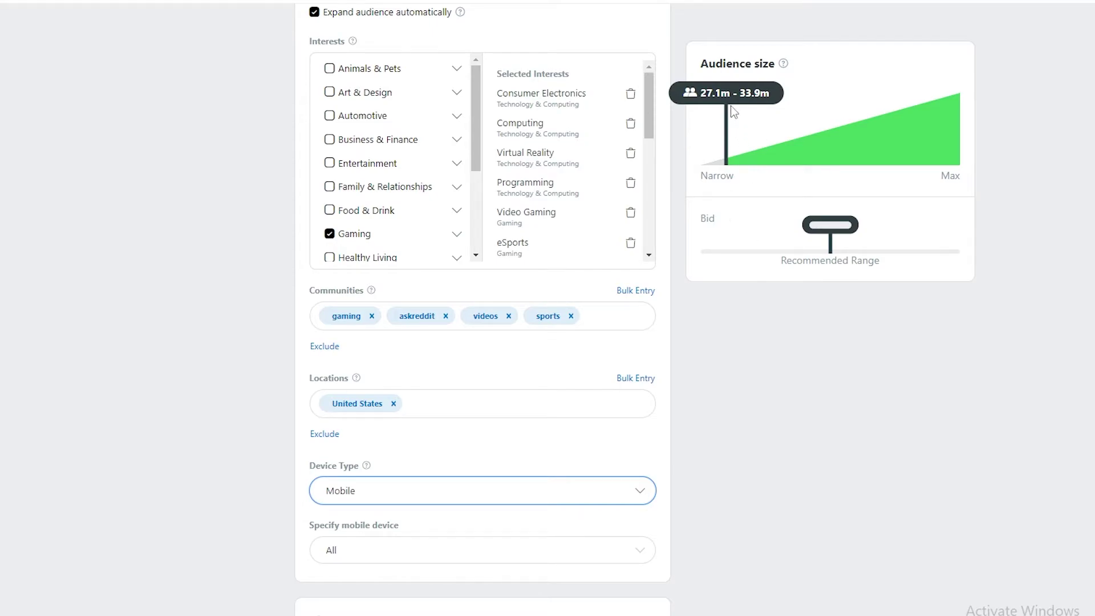
scroll(304, 402, down, 4)
click(393, 340)
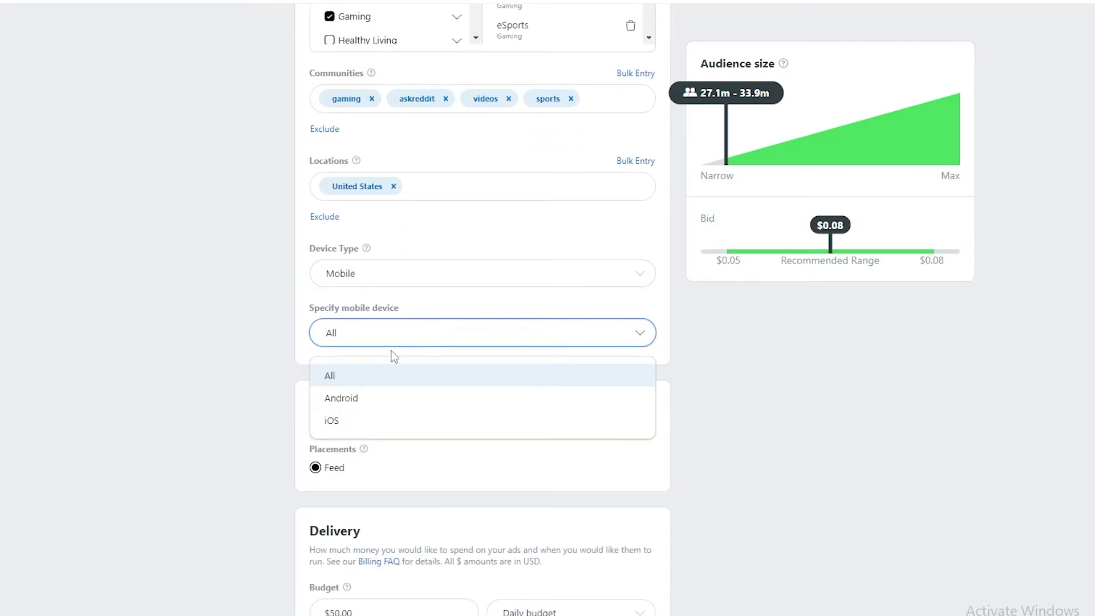
click(372, 398)
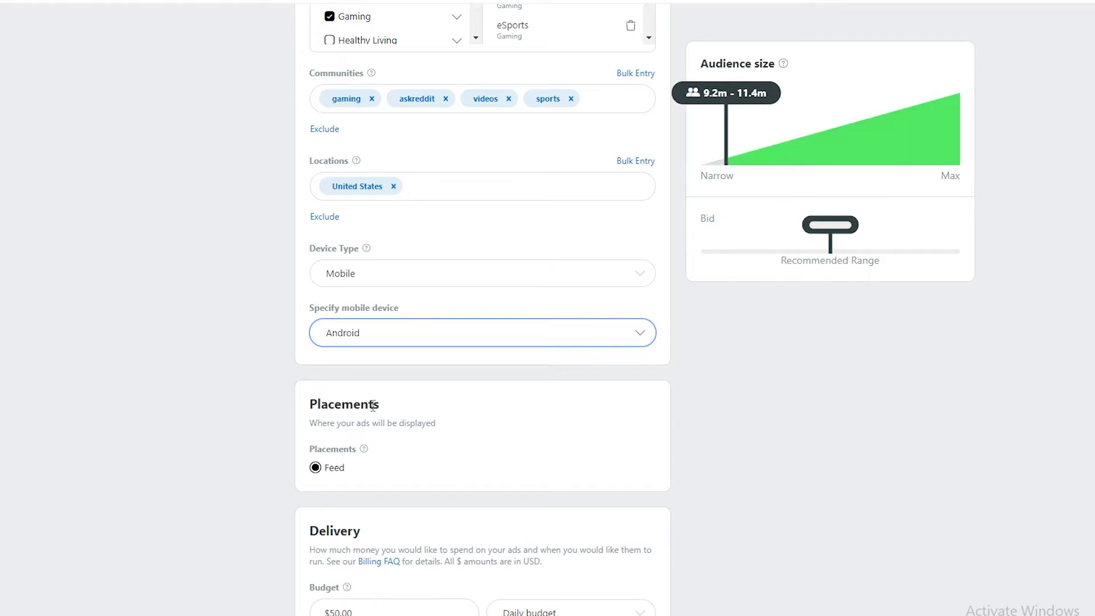
click(371, 342)
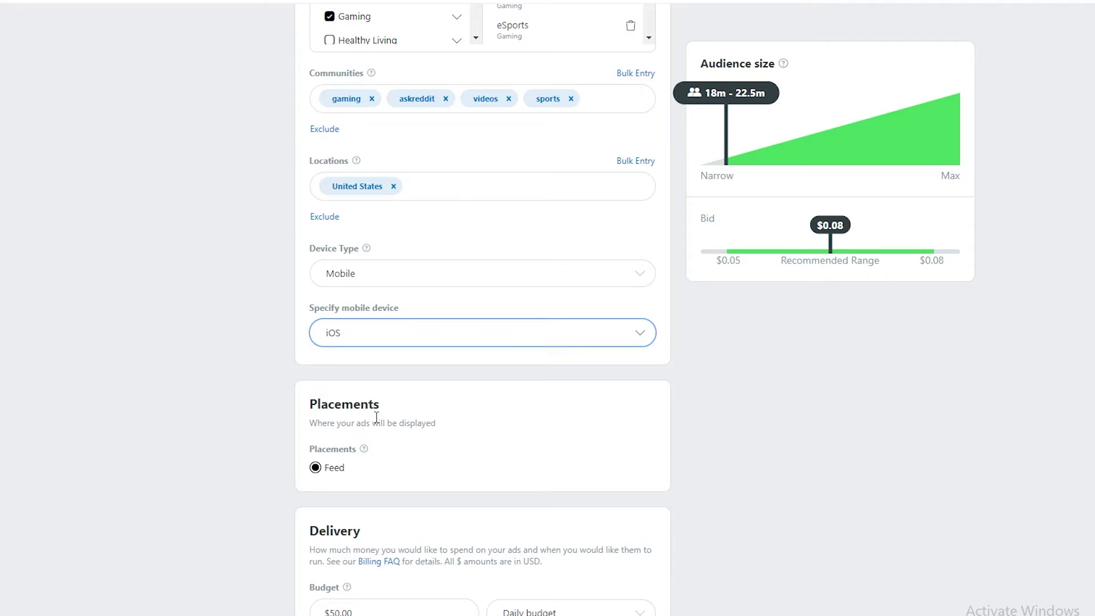
Change the bid from $0.05 to $0.08.
scroll(701, 439, down, 1)
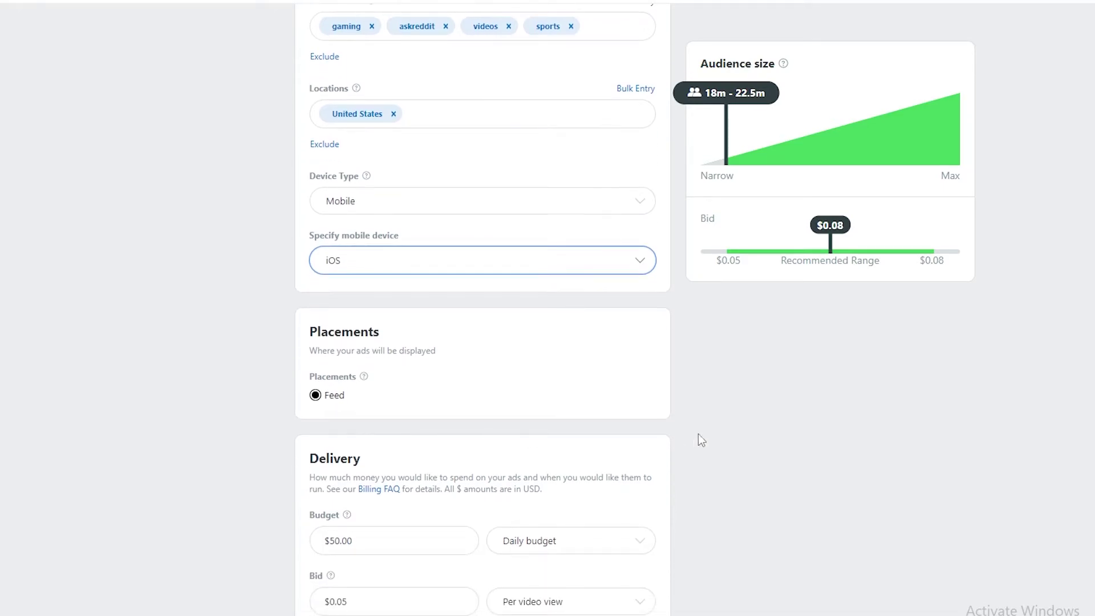
scroll(582, 395, down, 2)
click(415, 436)
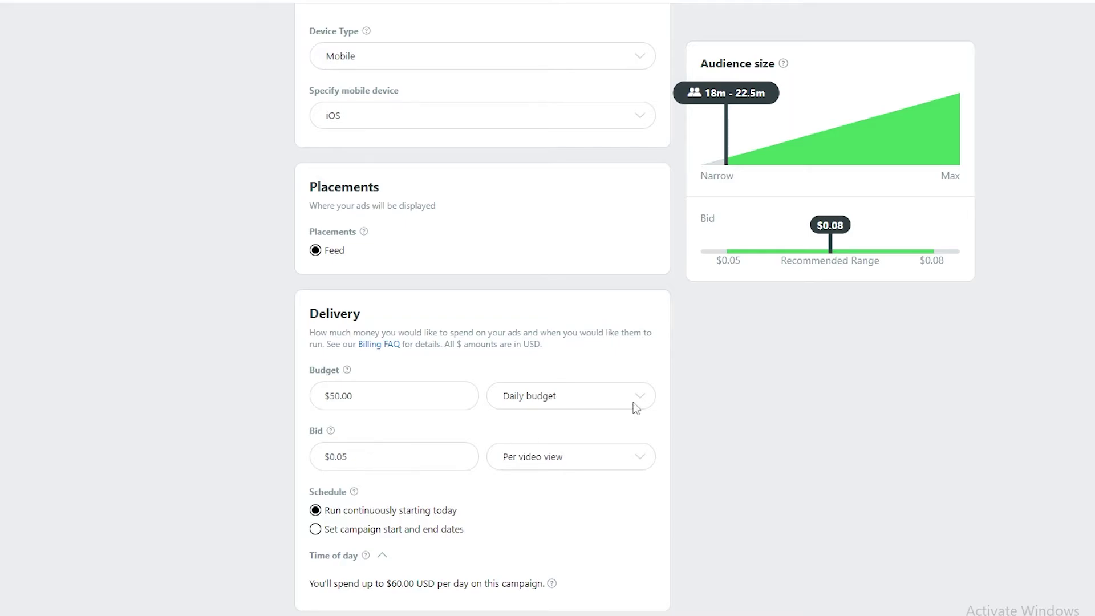
click(337, 459)
key(BackSpace)
key(BackSpace)
key(BackSpace)
key(BackSpace)
key(BackSpace)
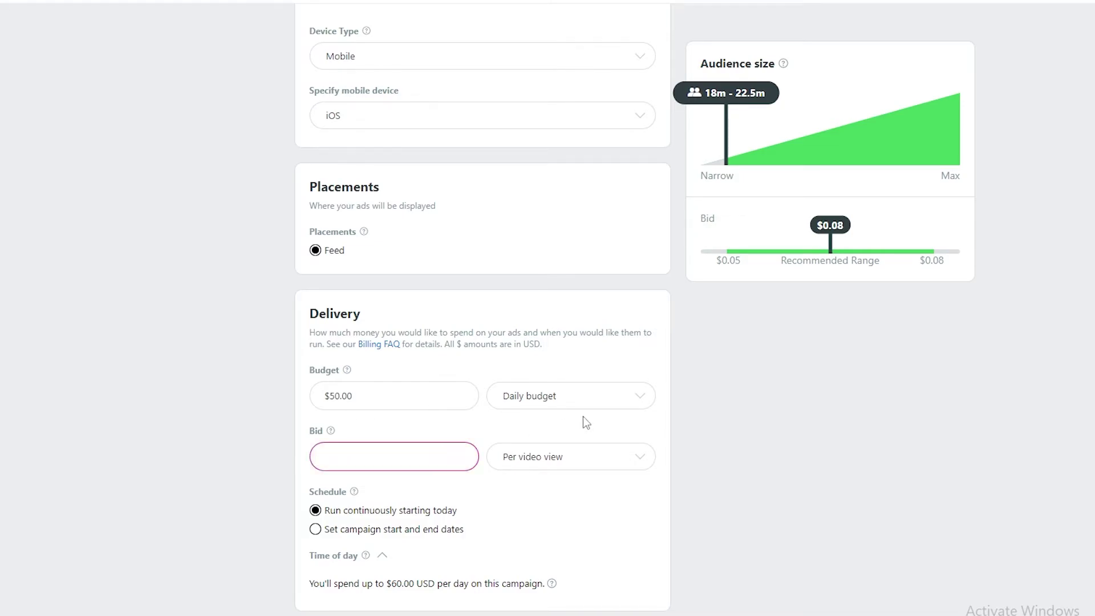
text(0.08)
click(515, 463)
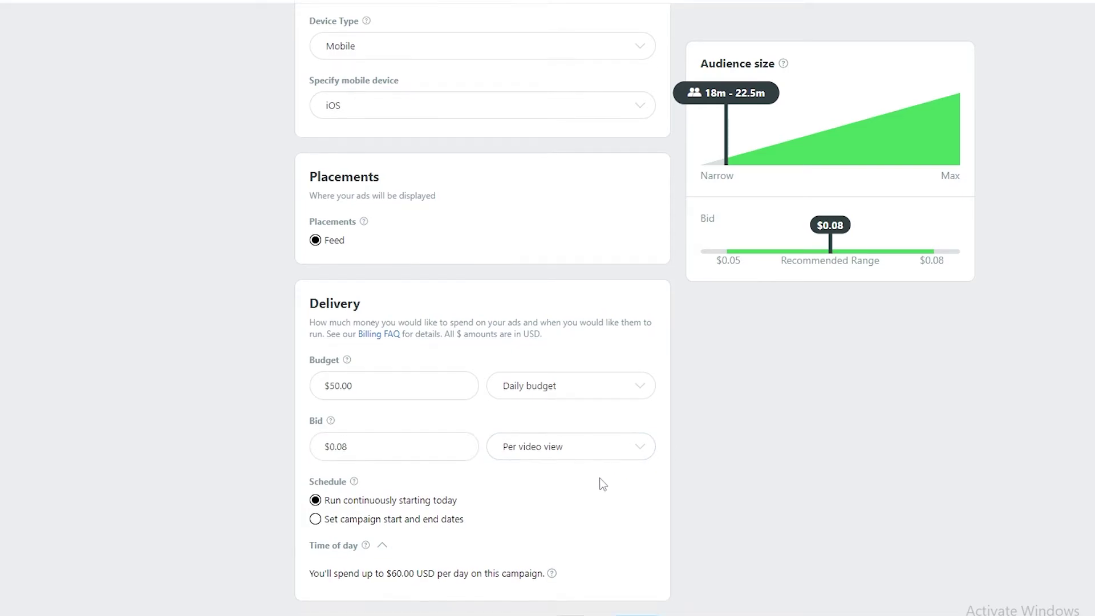
Schedule the campaign from Dec 01, 2021 to Jan 02, 2022 and continue to the ad.
scroll(599, 481, down, 1)
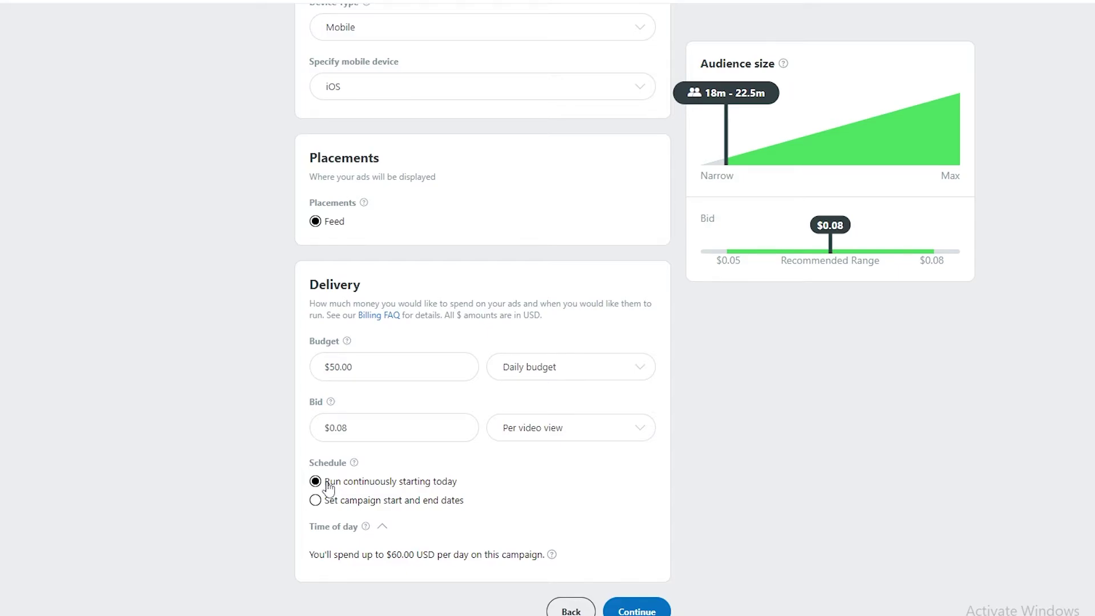
click(315, 500)
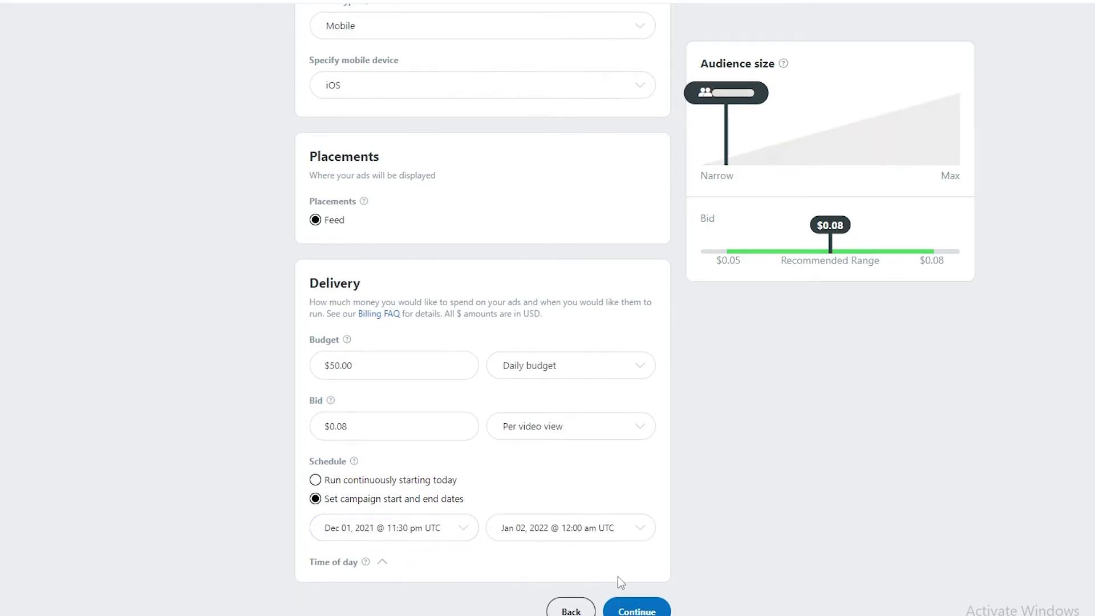
click(394, 538)
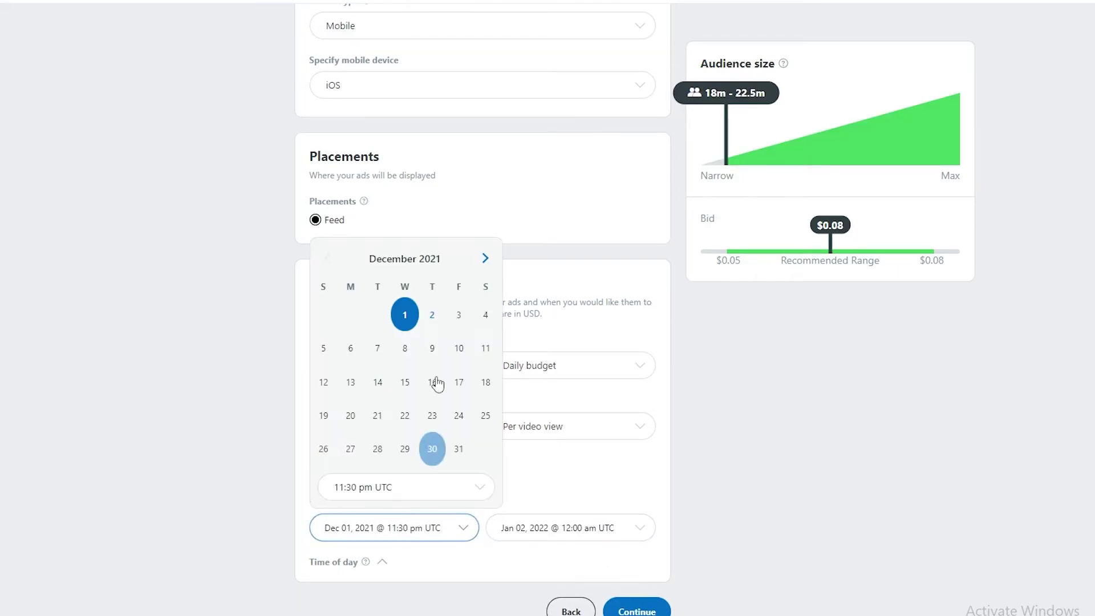
click(600, 526)
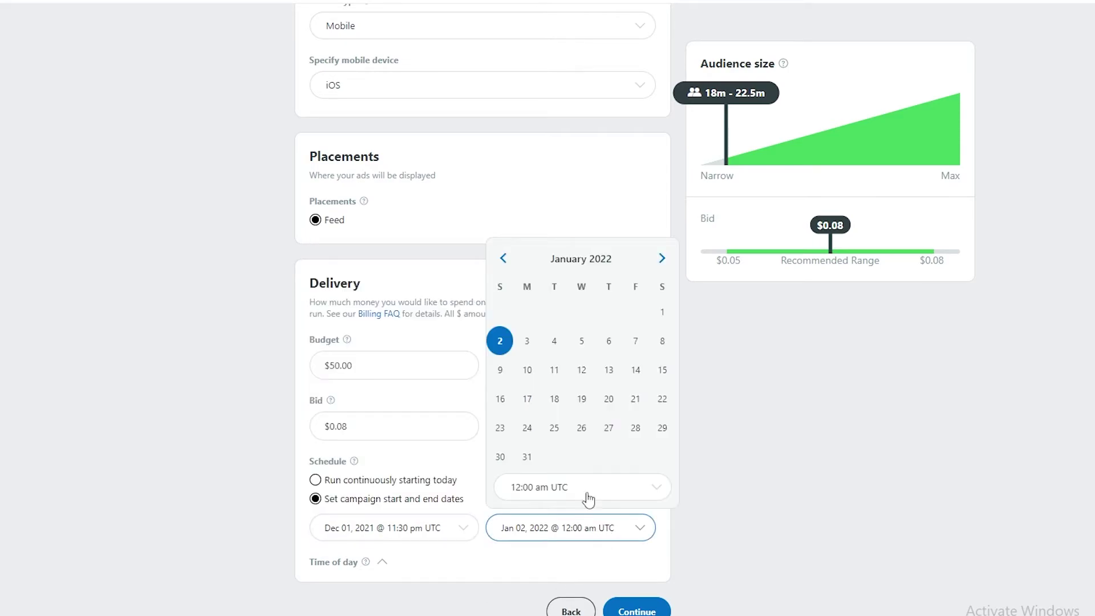
click(591, 589)
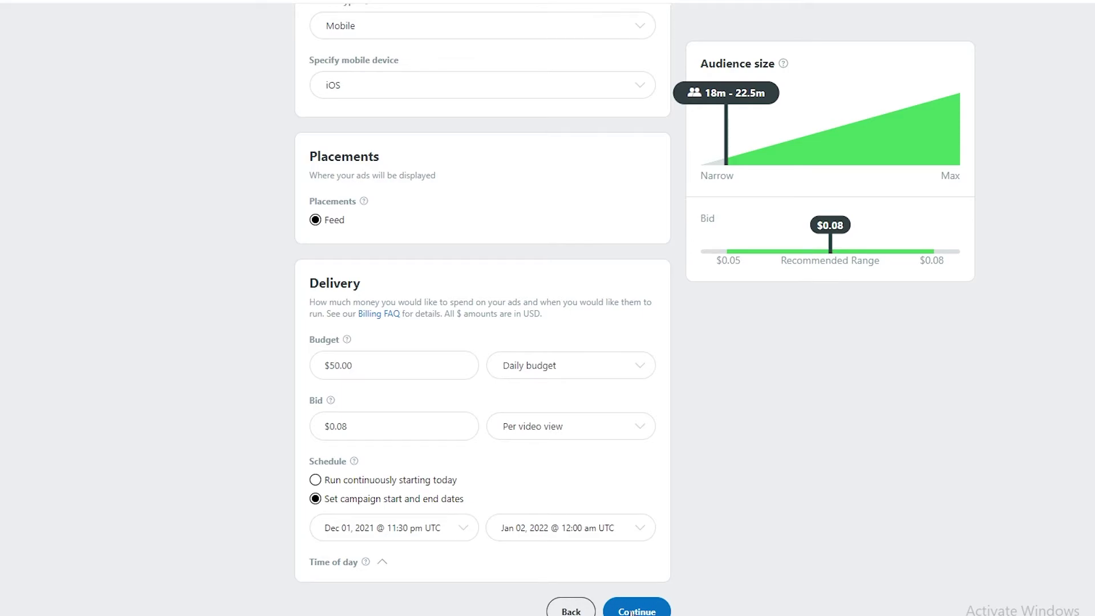
click(633, 612)
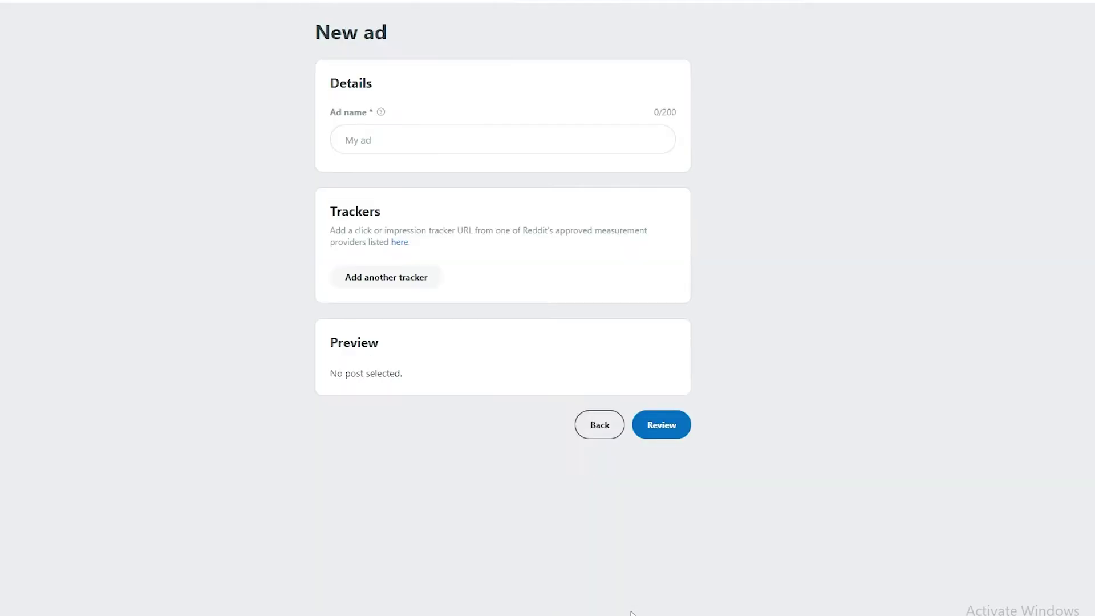
Name the ad Business Advisor and keep Promoted as the post source.
click(370, 137)
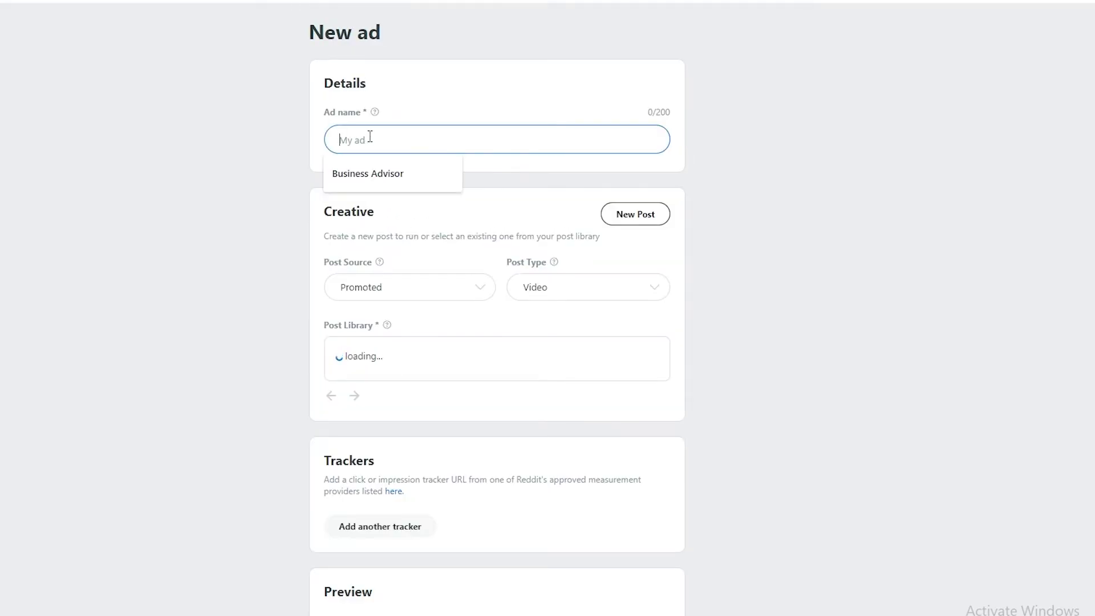
click(412, 162)
scroll(496, 163, down, 1)
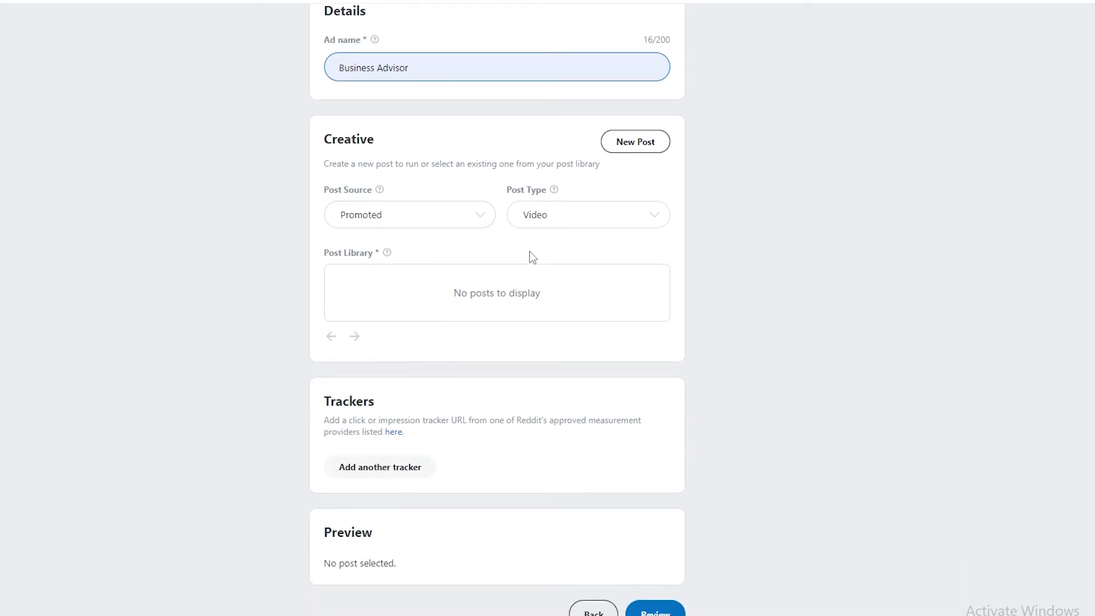
click(426, 231)
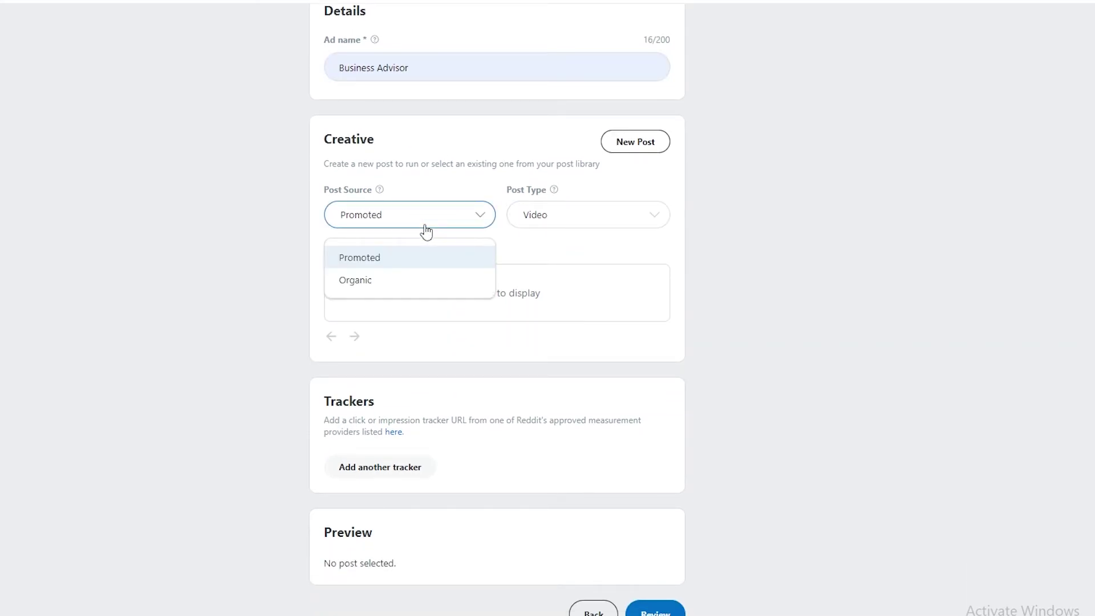
click(429, 228)
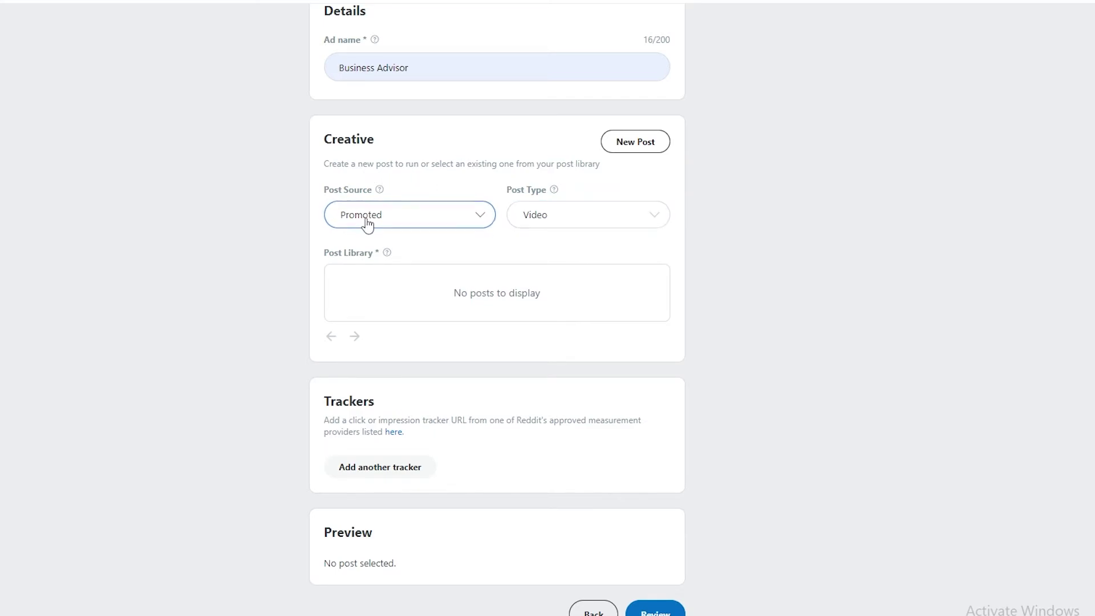
click(384, 223)
click(405, 265)
click(436, 216)
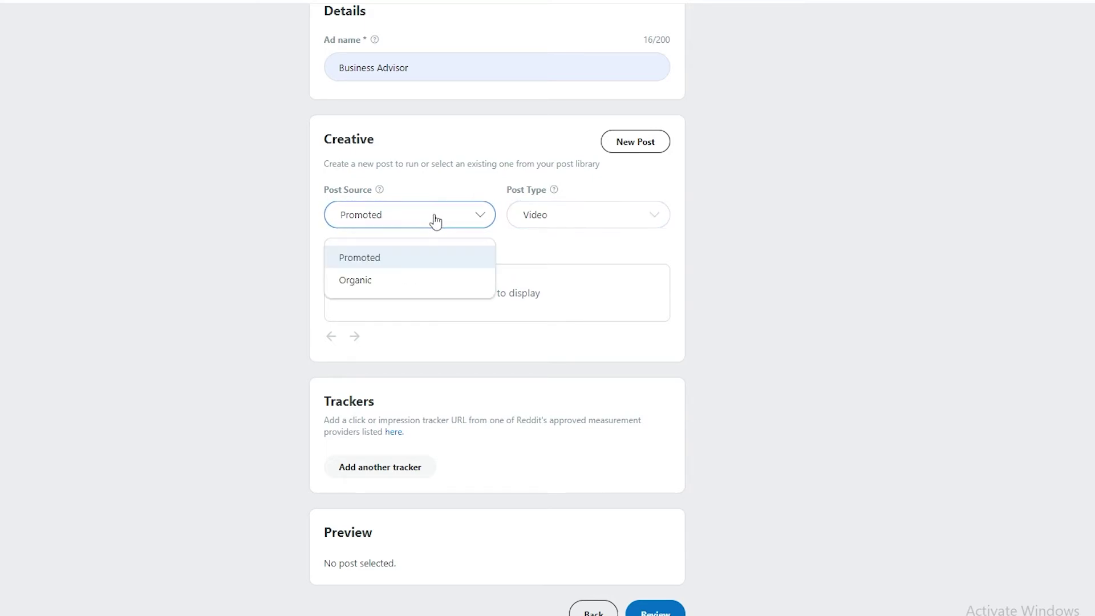
click(432, 279)
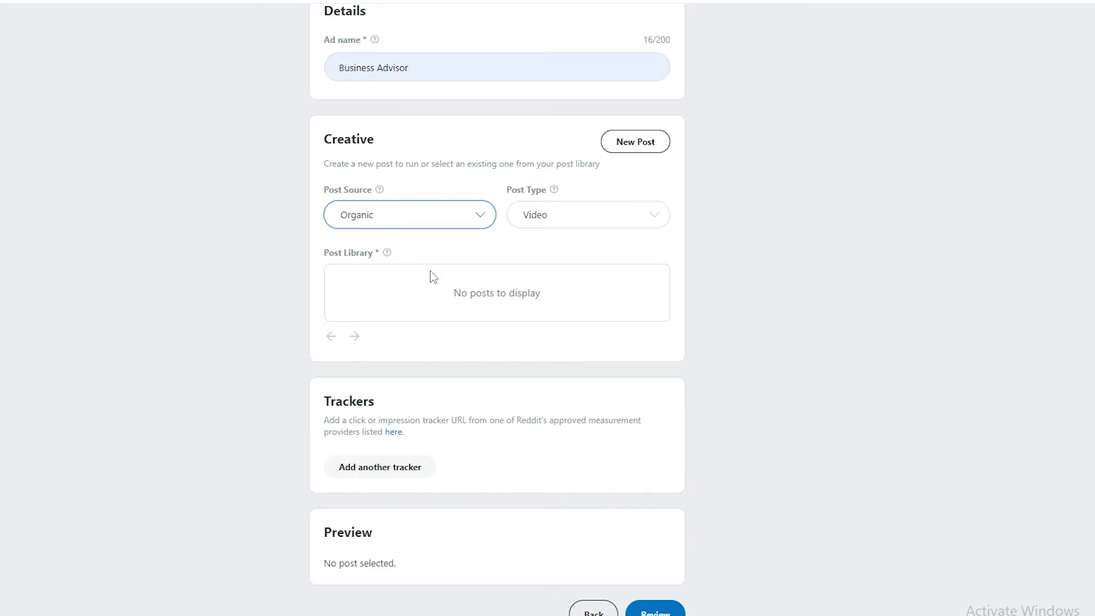
click(455, 224)
click(459, 253)
Keep Video as the post type.
scroll(462, 258, up, 1)
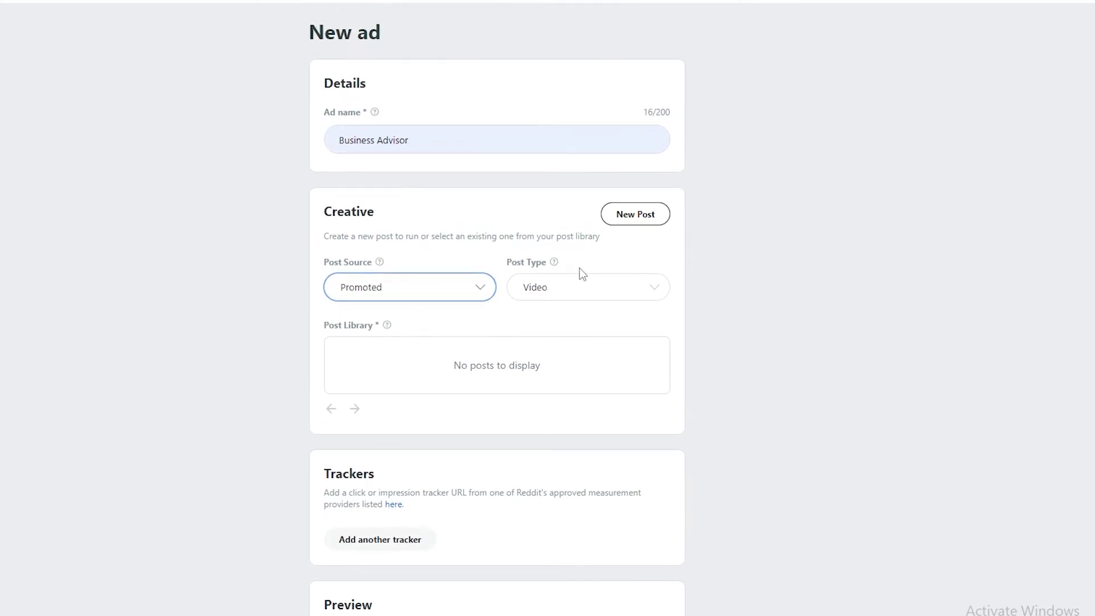
click(641, 294)
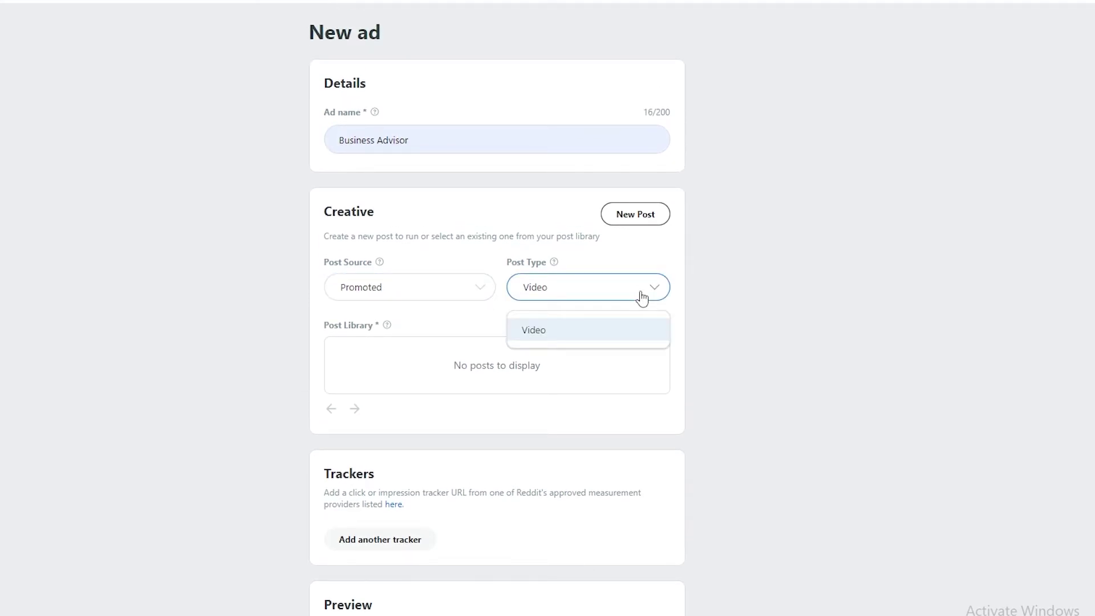
click(576, 330)
scroll(585, 328, down, 1)
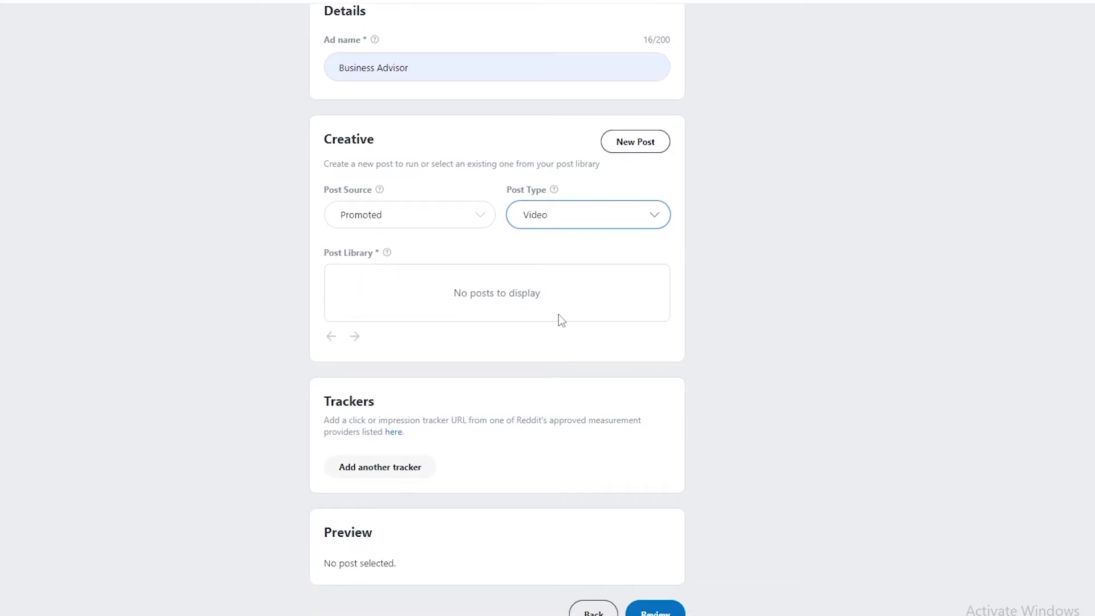
Start a new post and set its call to action to View More.
click(623, 145)
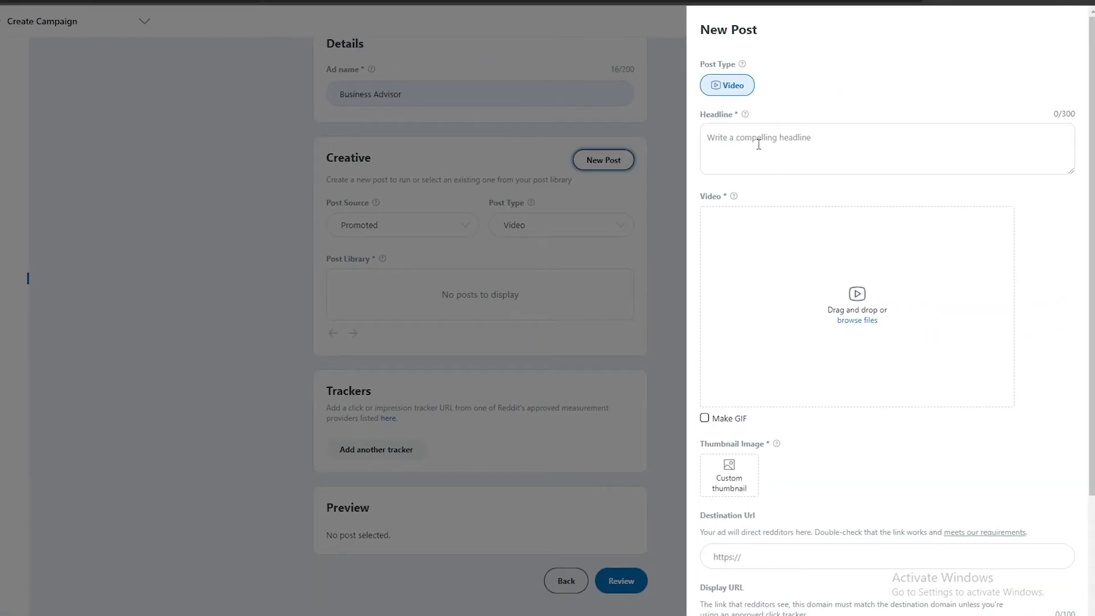
scroll(833, 278, down, 2)
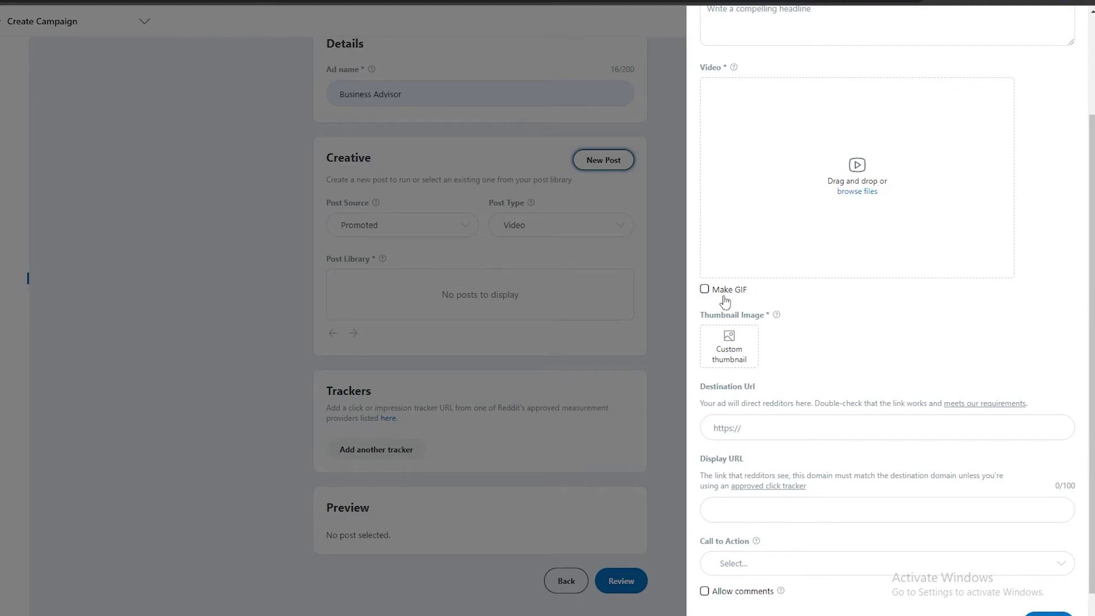
scroll(731, 305, down, 1)
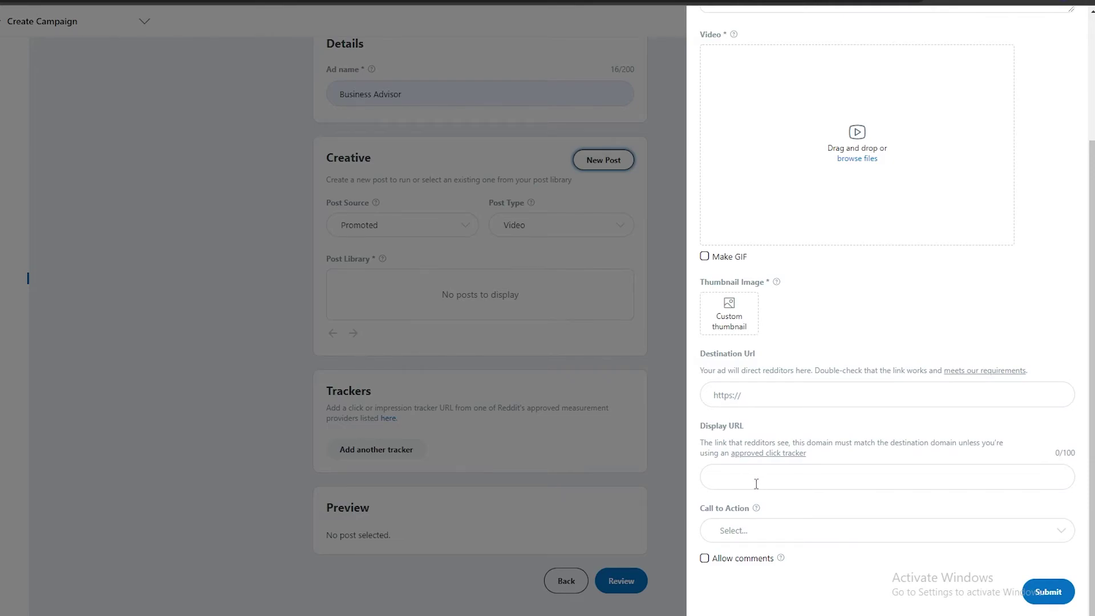
click(774, 530)
scroll(776, 533, down, 2)
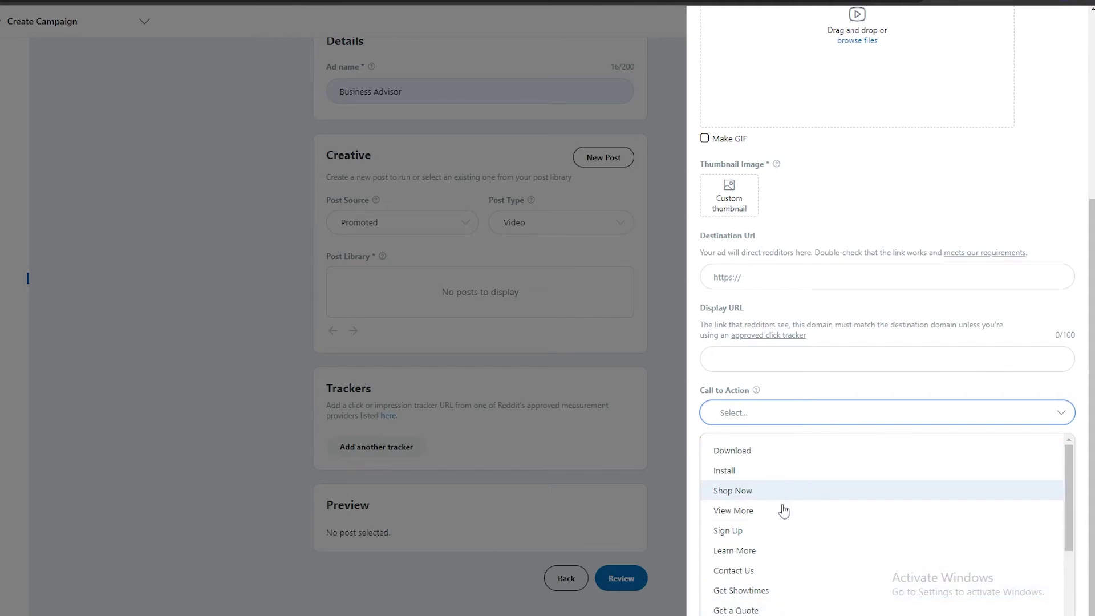
click(730, 515)
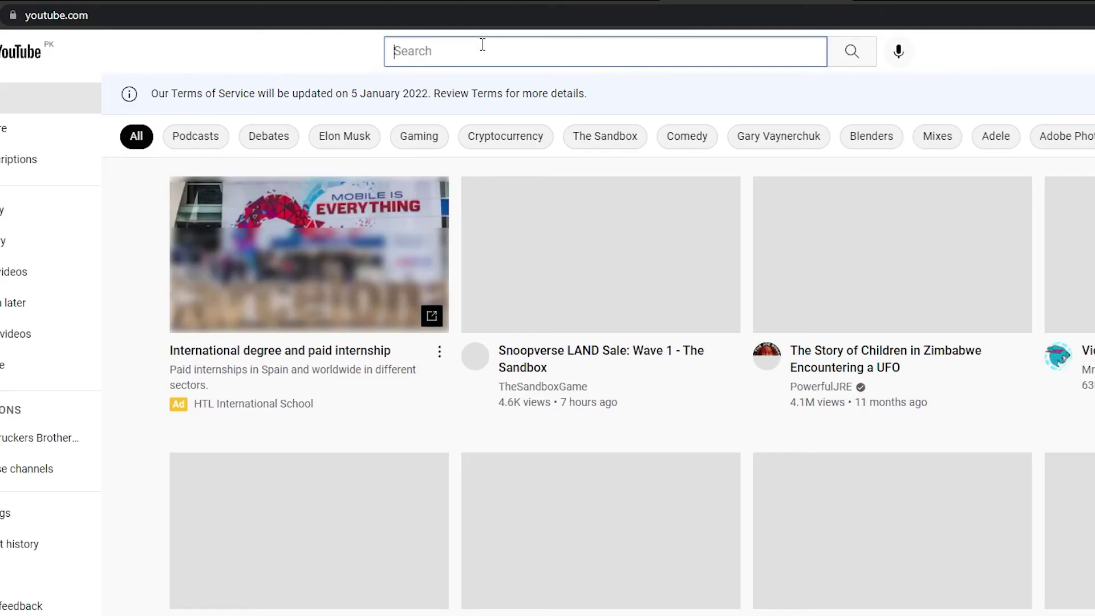
Search YouTube for 'reddit ad', open Reddit Advertising 101, and select its URL.
text(reddit ad)
key(Return)
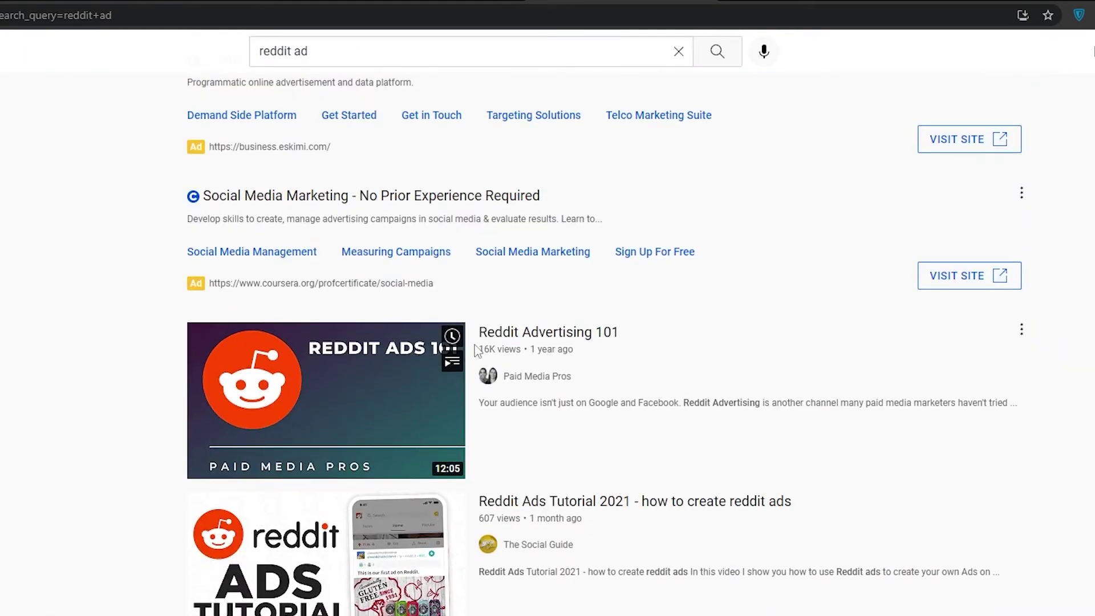
scroll(360, 407, down, 4)
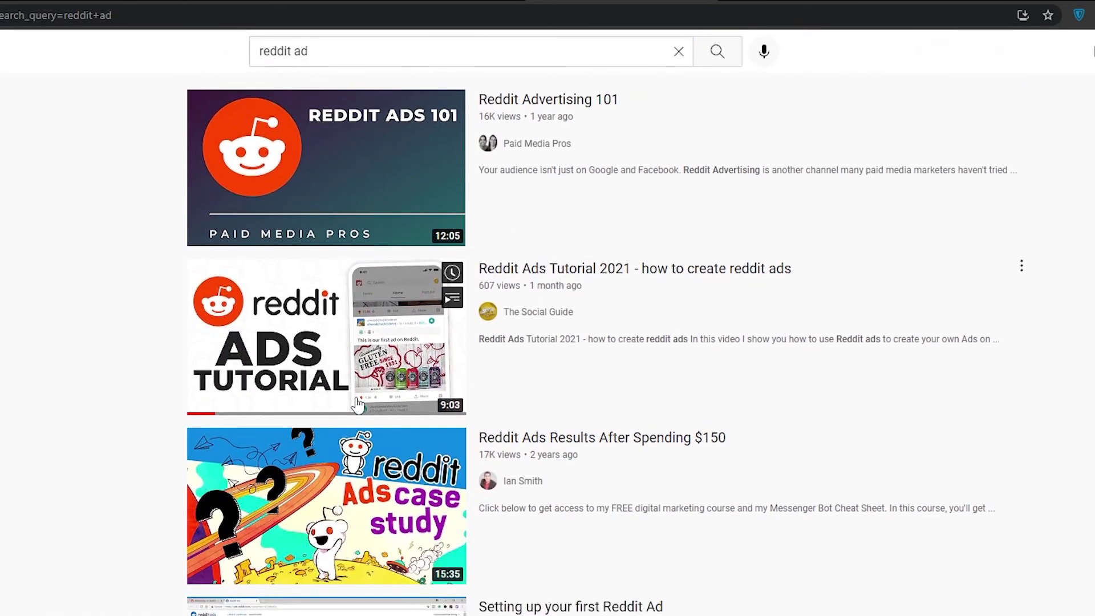
scroll(358, 405, up, 4)
click(371, 390)
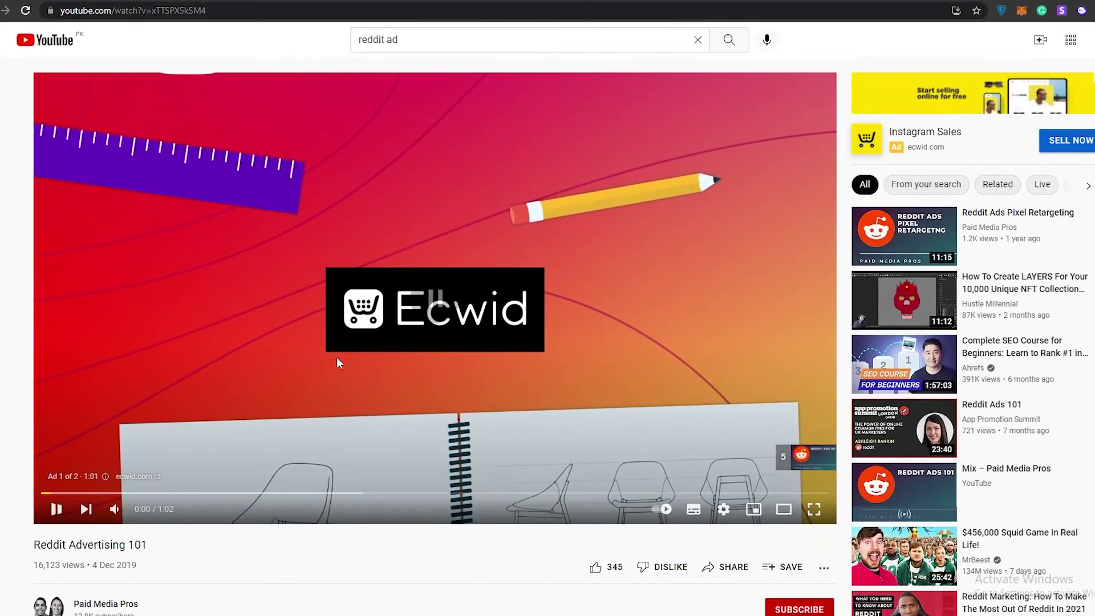
click(234, 15)
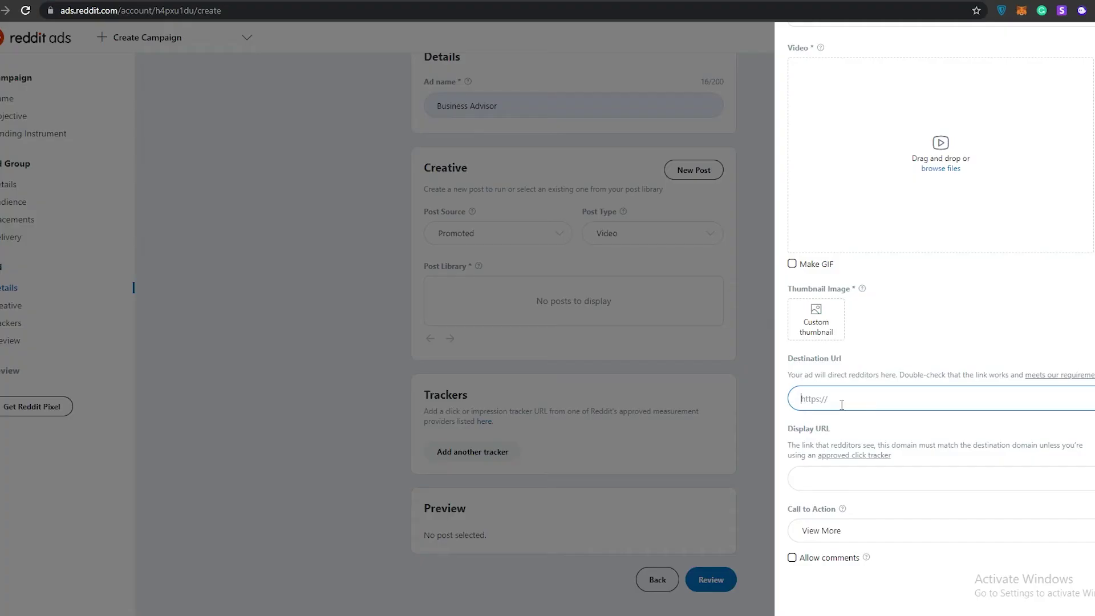
Paste the YouTube link as the Destination Url and submit the post.
key(ctrl+v)
click(930, 439)
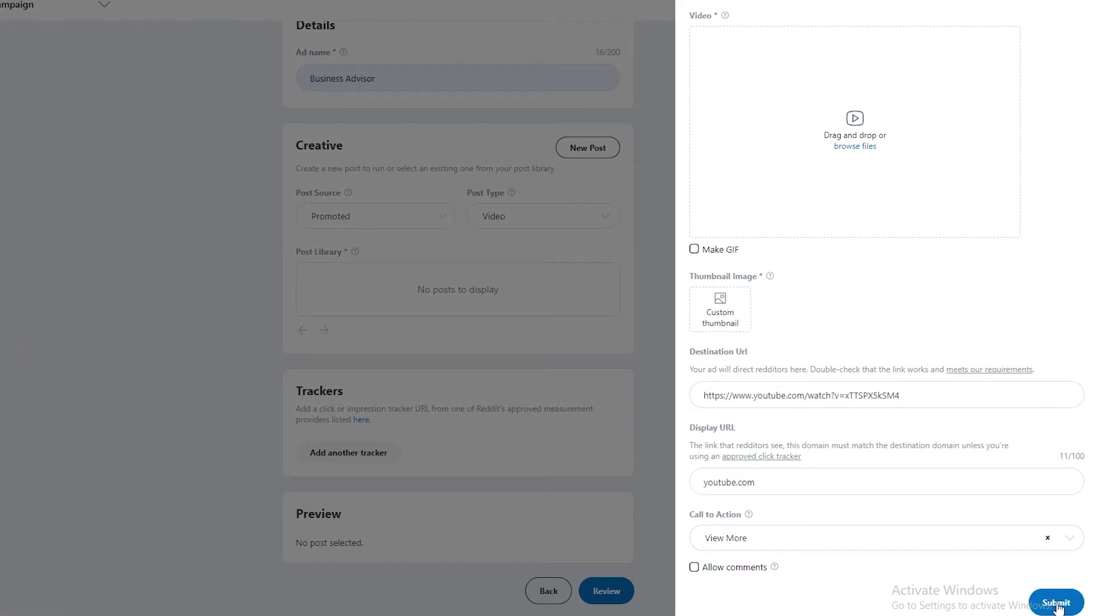
click(1054, 605)
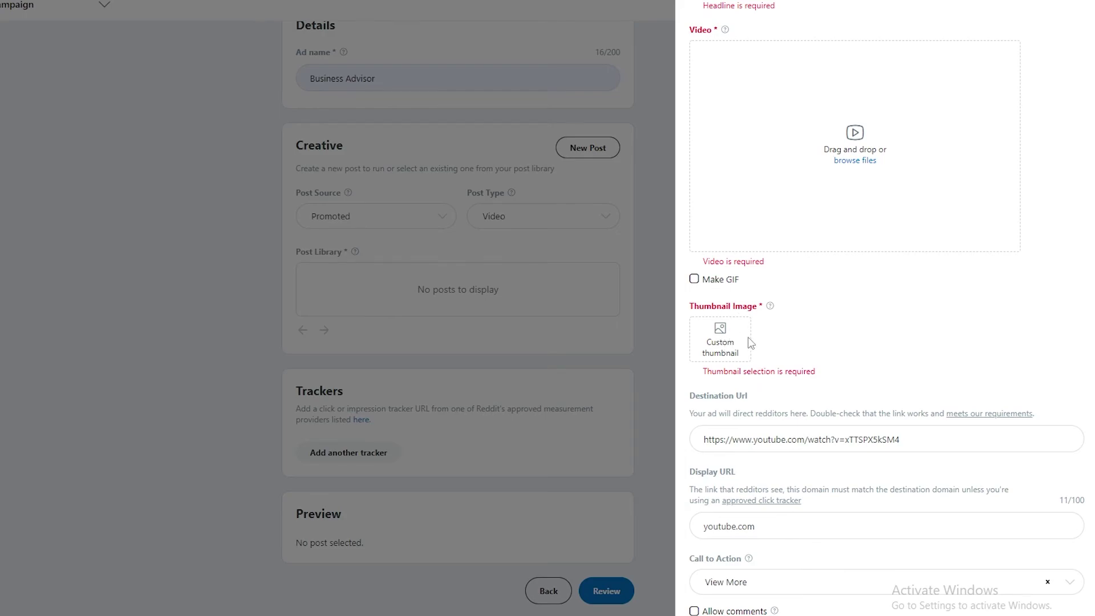
scroll(834, 355, up, 3)
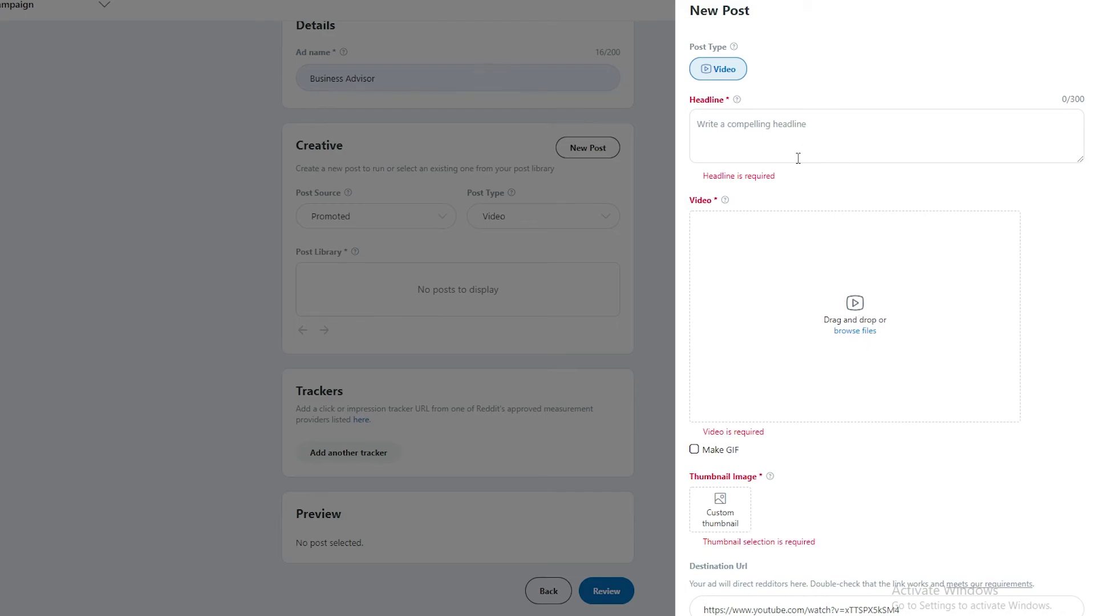
scroll(743, 399, down, 1)
scroll(742, 399, down, 4)
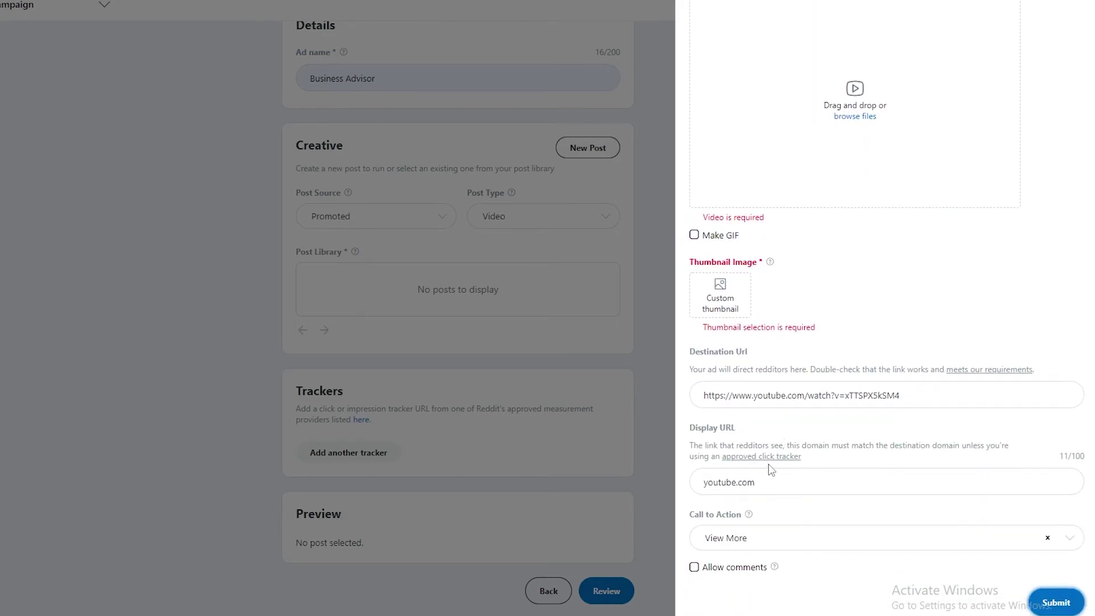
scroll(766, 466, up, 2)
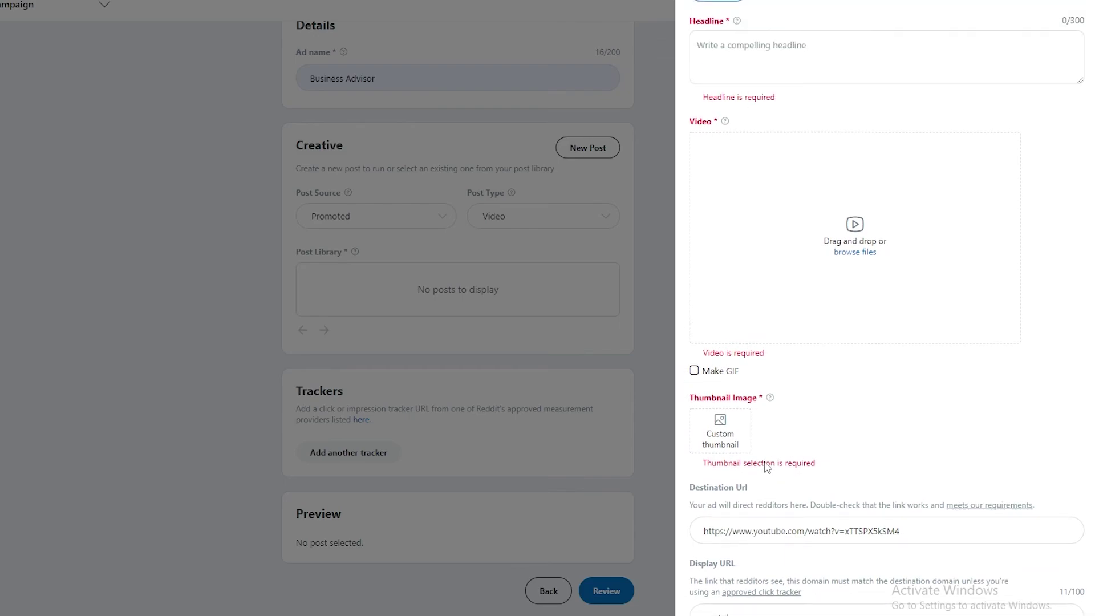
scroll(767, 466, up, 1)
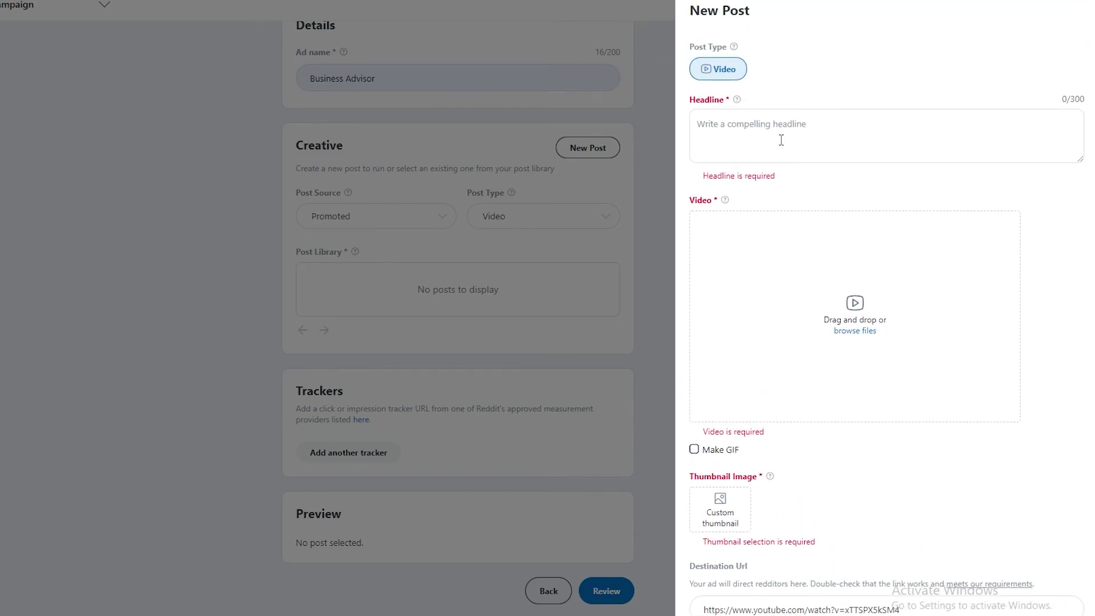
scroll(752, 457, down, 4)
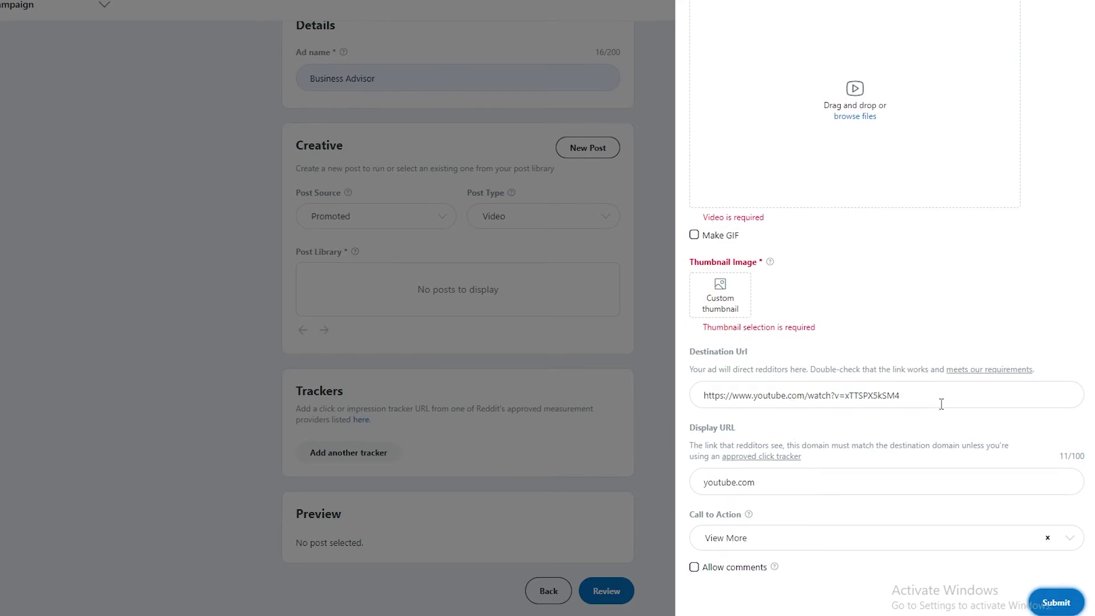
drag(941, 403, 546, 367)
key(BackSpace)
click(785, 435)
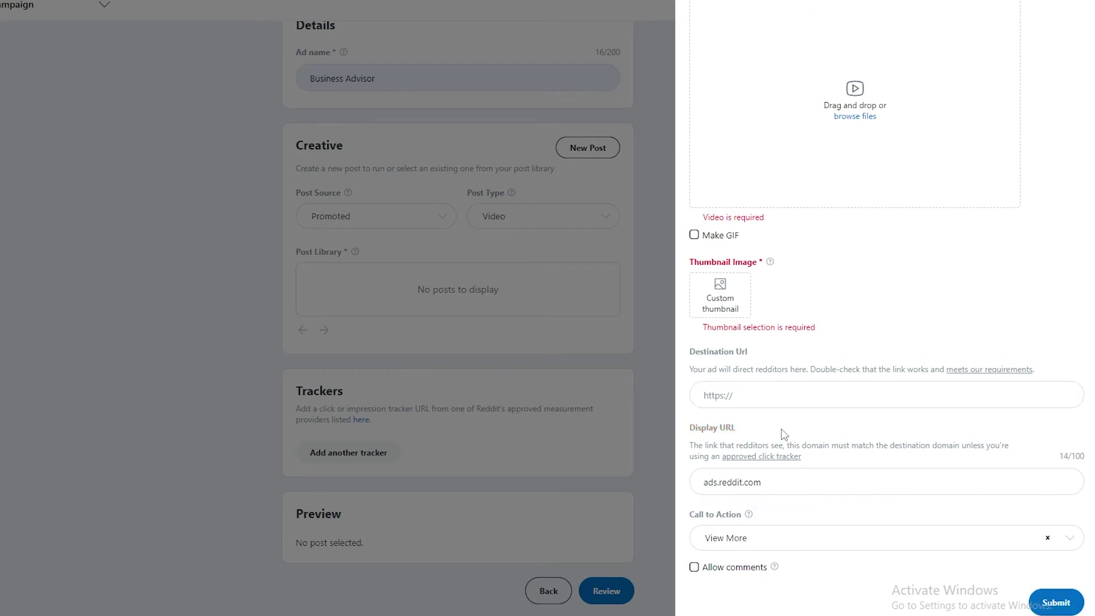
Close the New Post panel and click Review, triggering the 'Post is required' error.
click(604, 538)
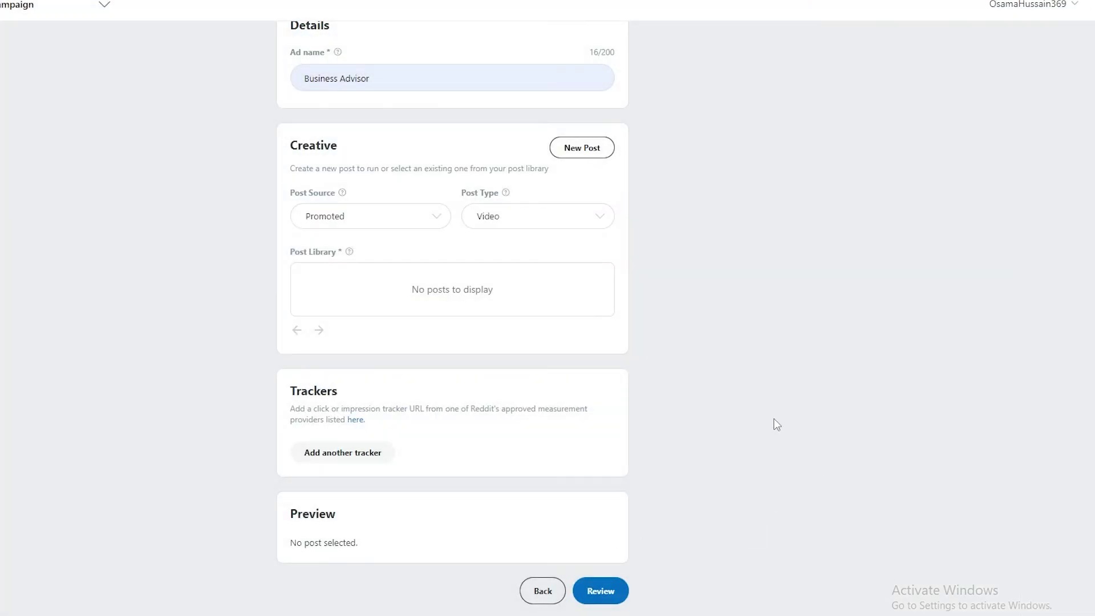
scroll(723, 335, up, 1)
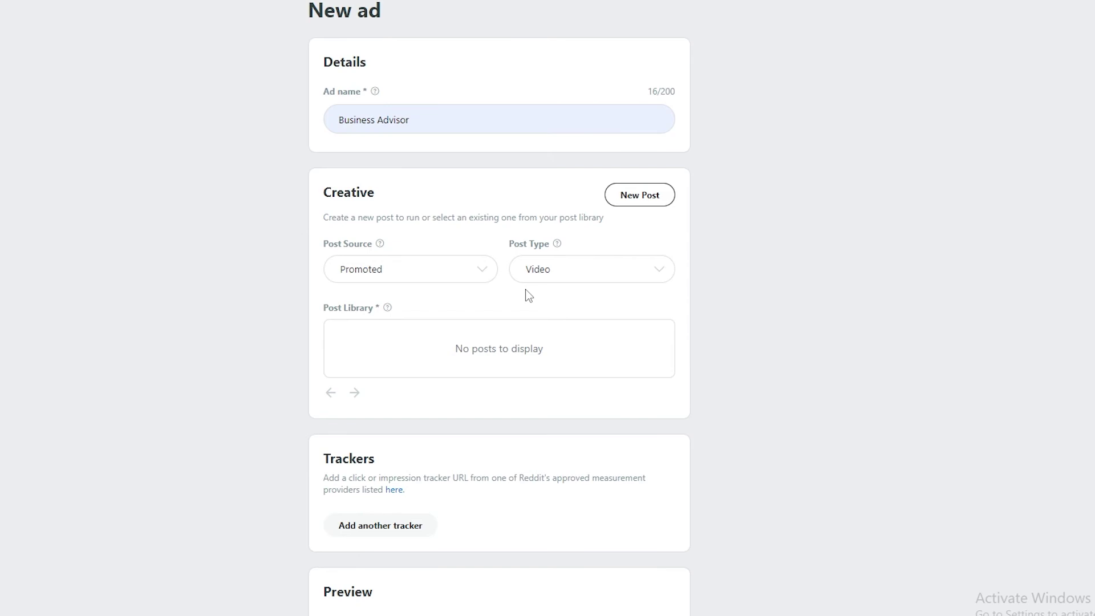
scroll(529, 295, down, 1)
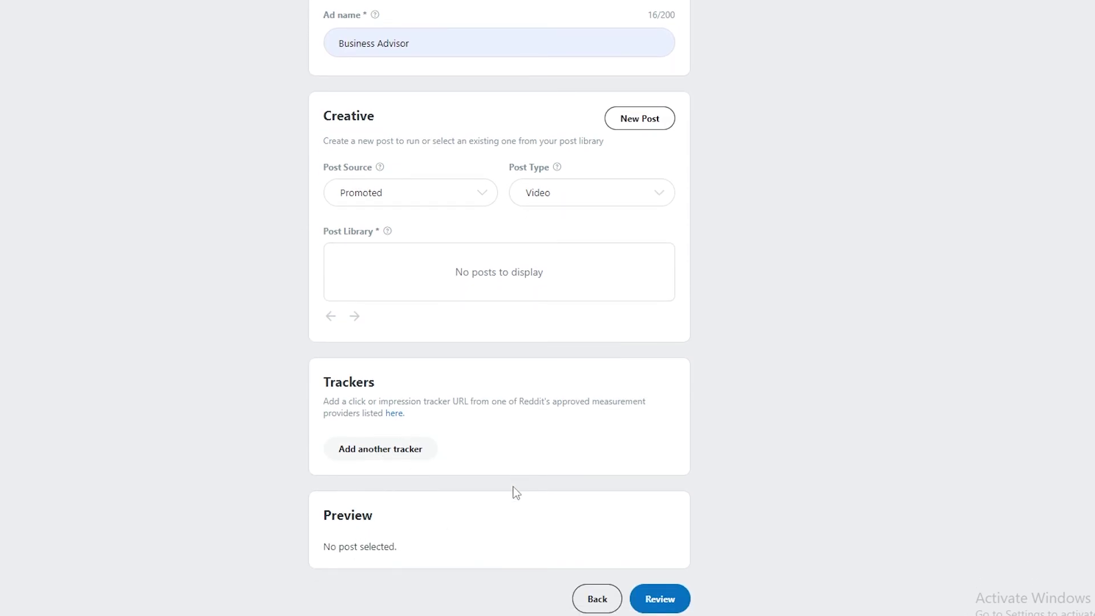
click(681, 609)
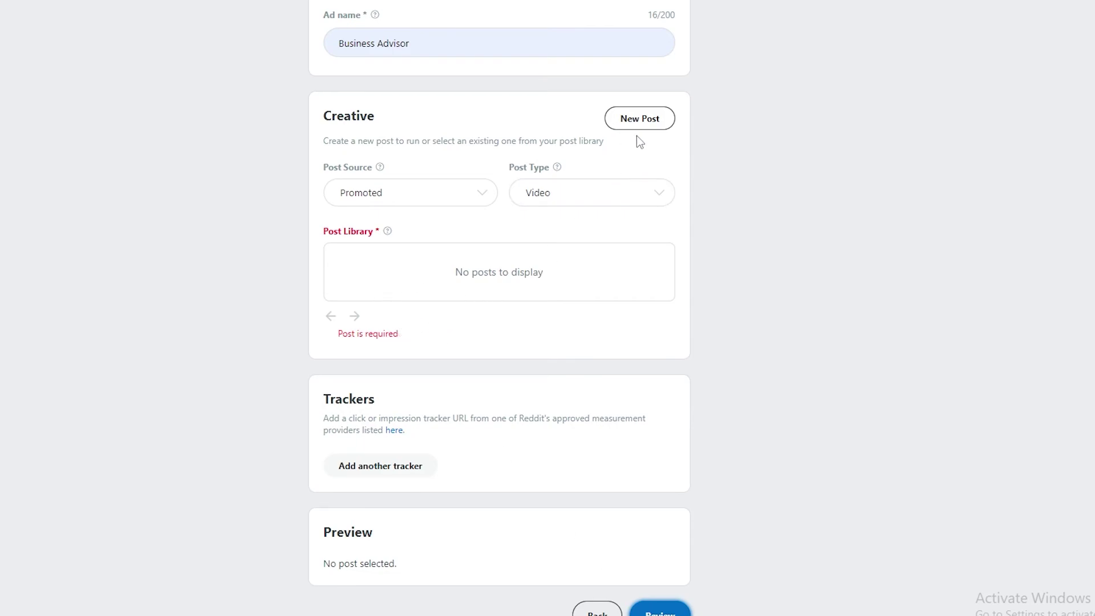
scroll(628, 216, up, 1)
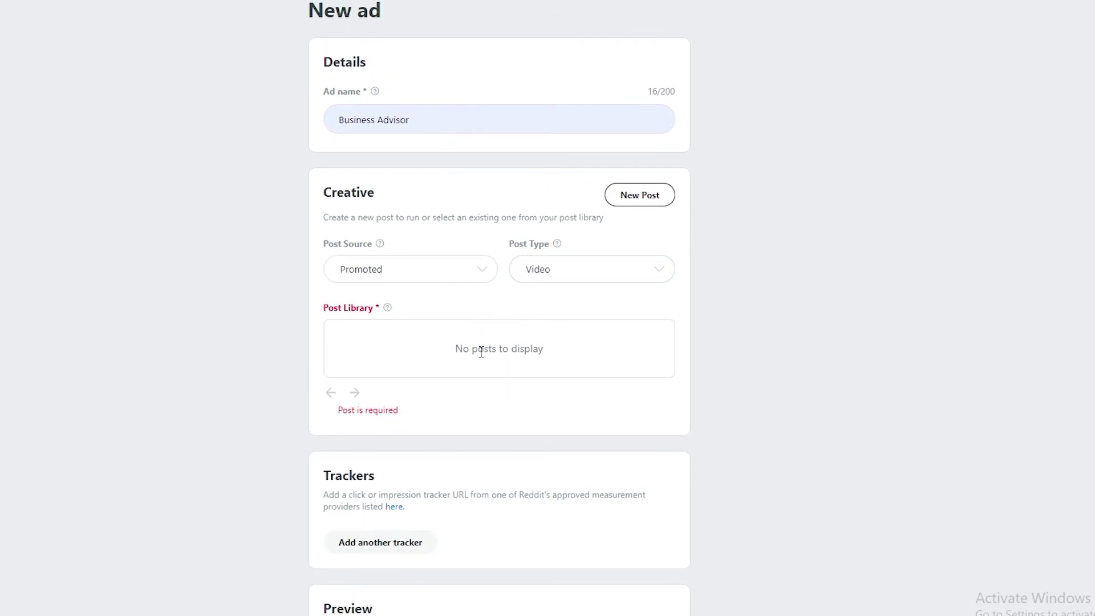
Start a new post headlined 'hi' and upload the 024 reddit affiliate marketing video from Done week 14.
click(647, 193)
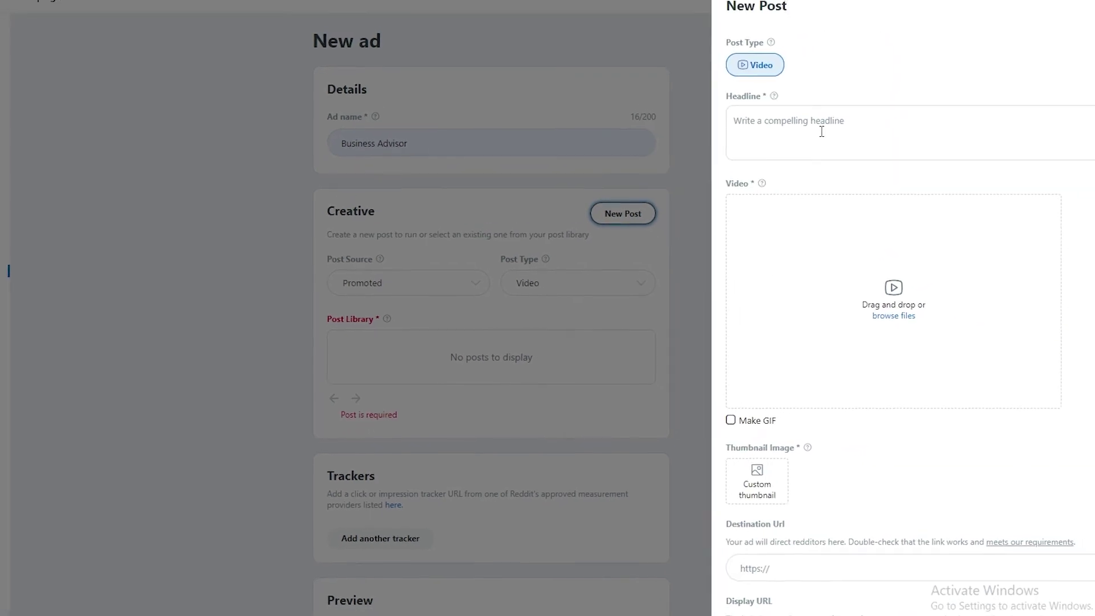
text(hi)
click(796, 350)
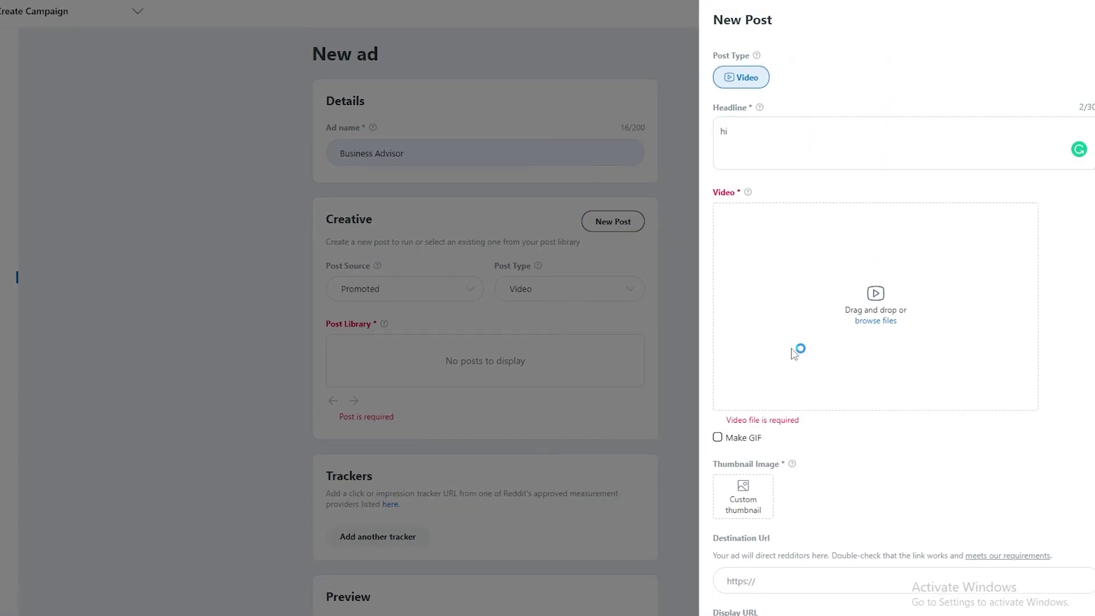
scroll(64, 200, up, 3)
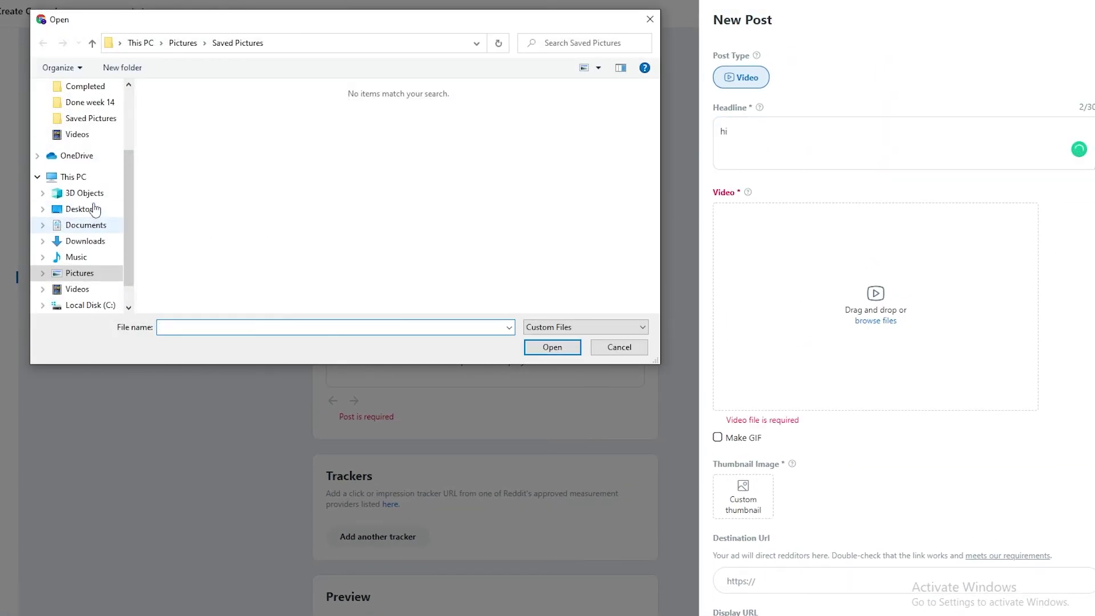
click(91, 151)
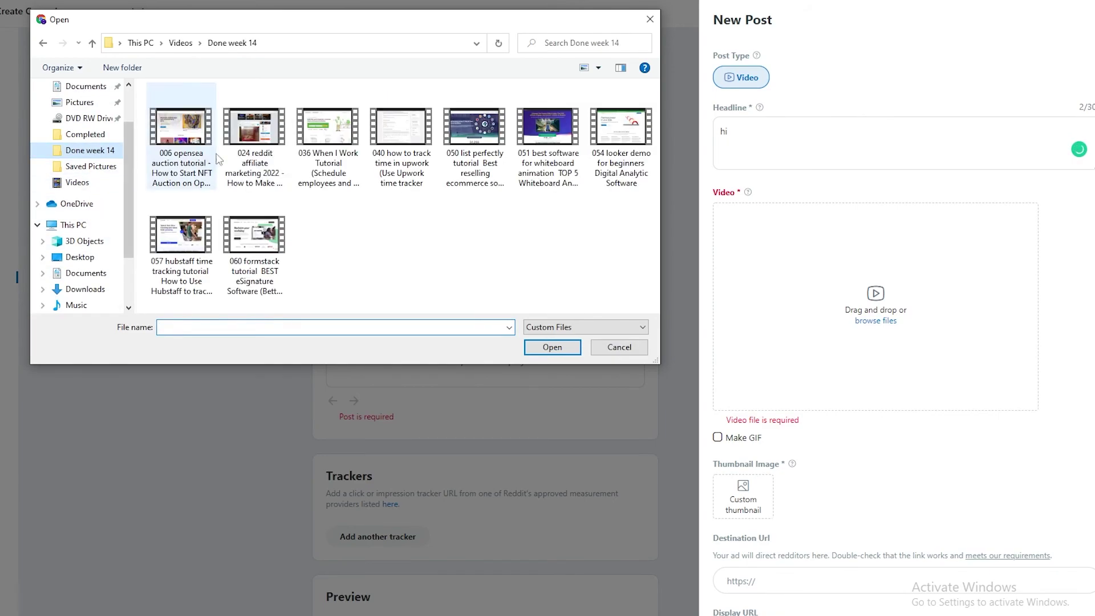
click(243, 152)
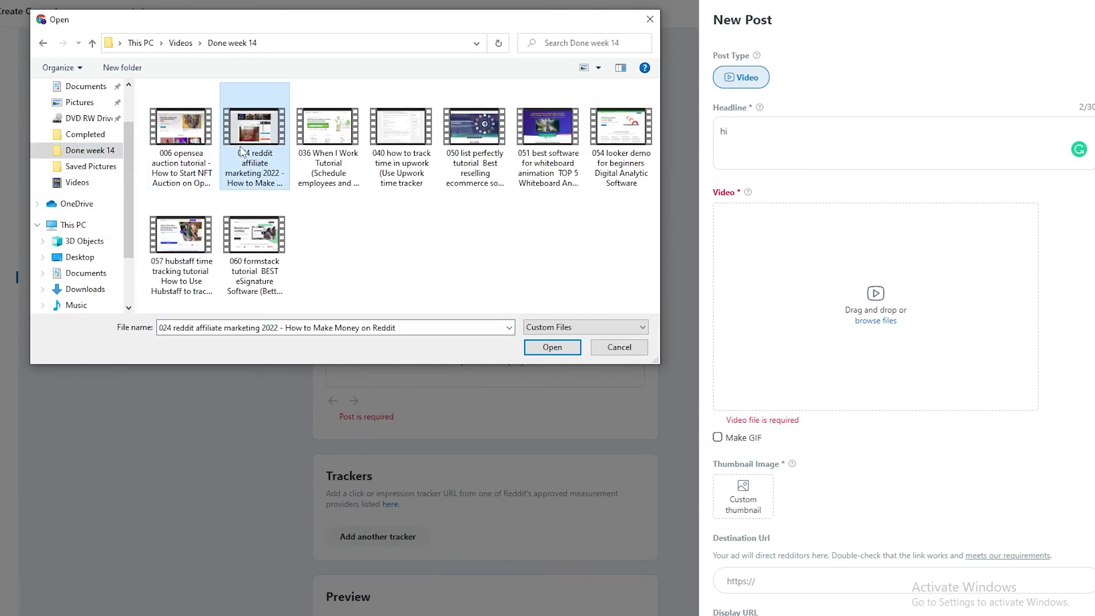
click(536, 348)
Choose the first video frame as thumbnail and submit the post.
scroll(855, 410, down, 2)
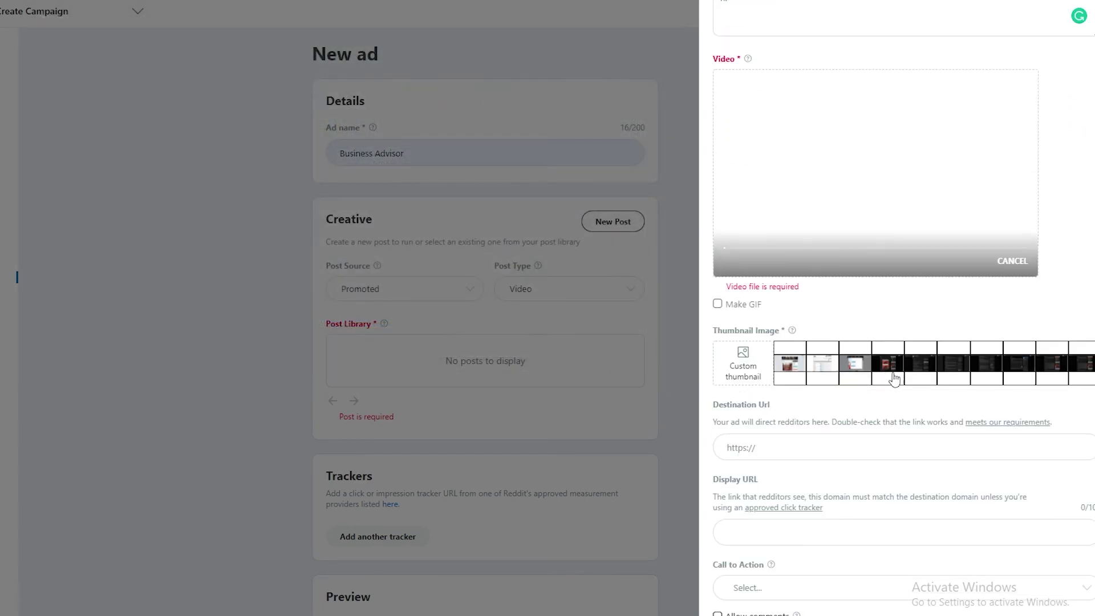
click(789, 366)
scroll(786, 400, down, 2)
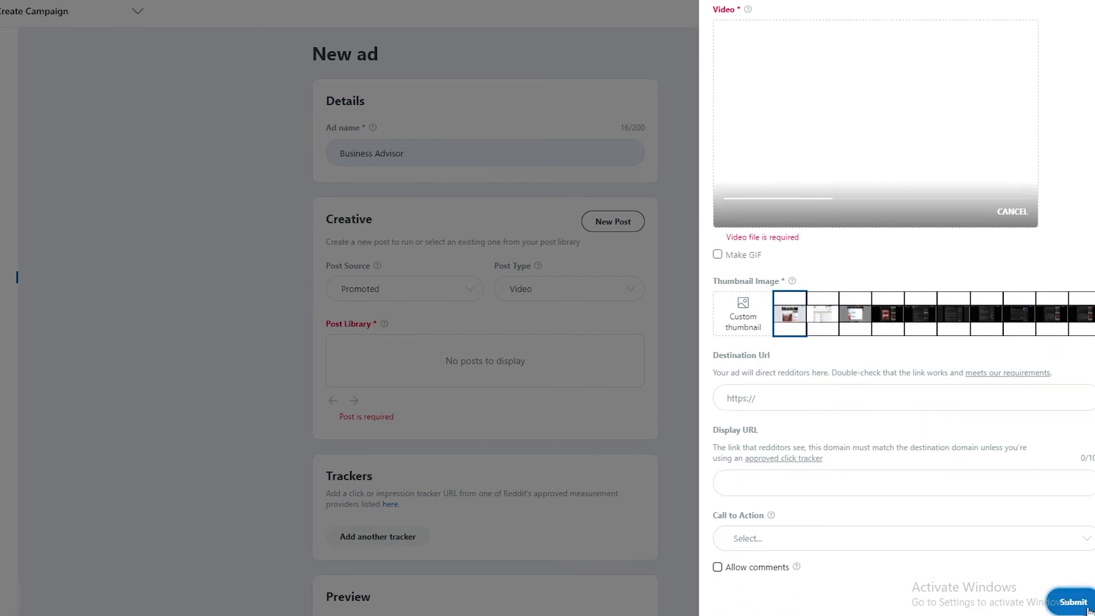
scroll(780, 373, up, 2)
scroll(792, 374, up, 1)
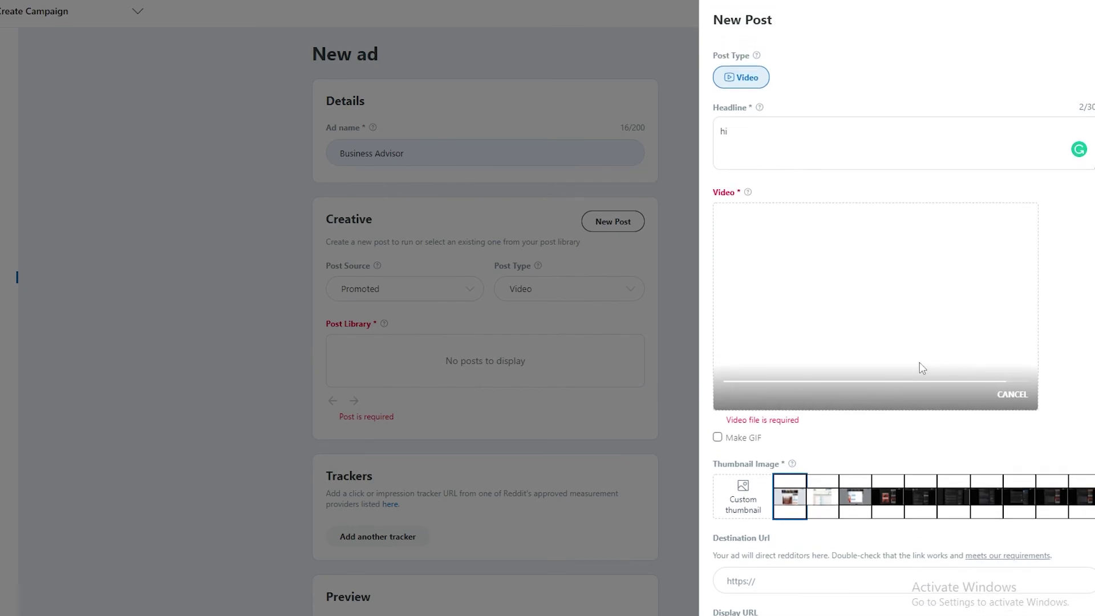
scroll(870, 309, down, 3)
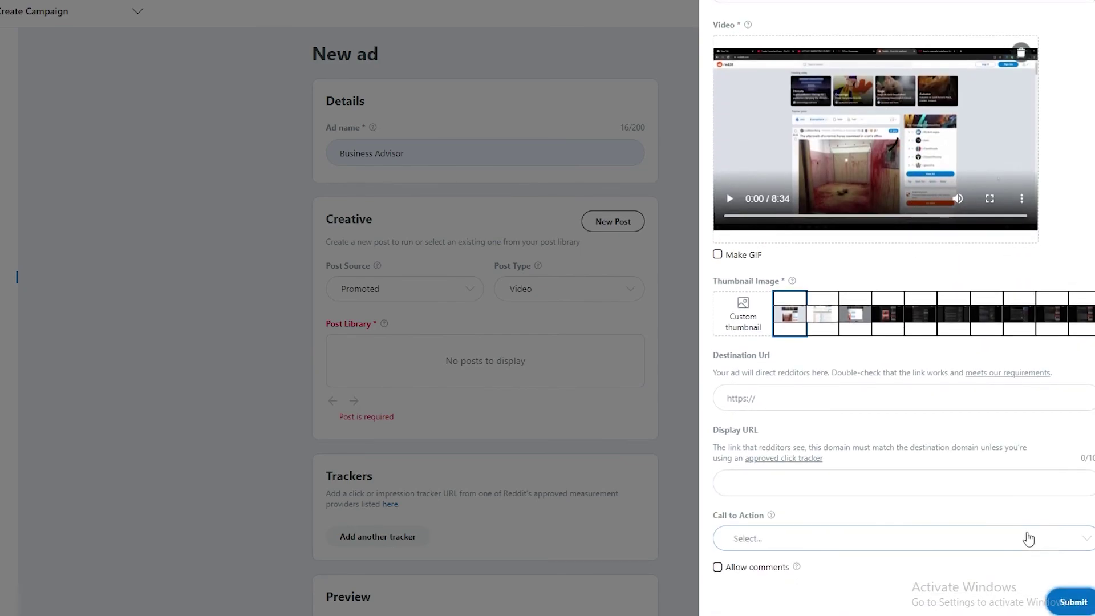
click(1083, 603)
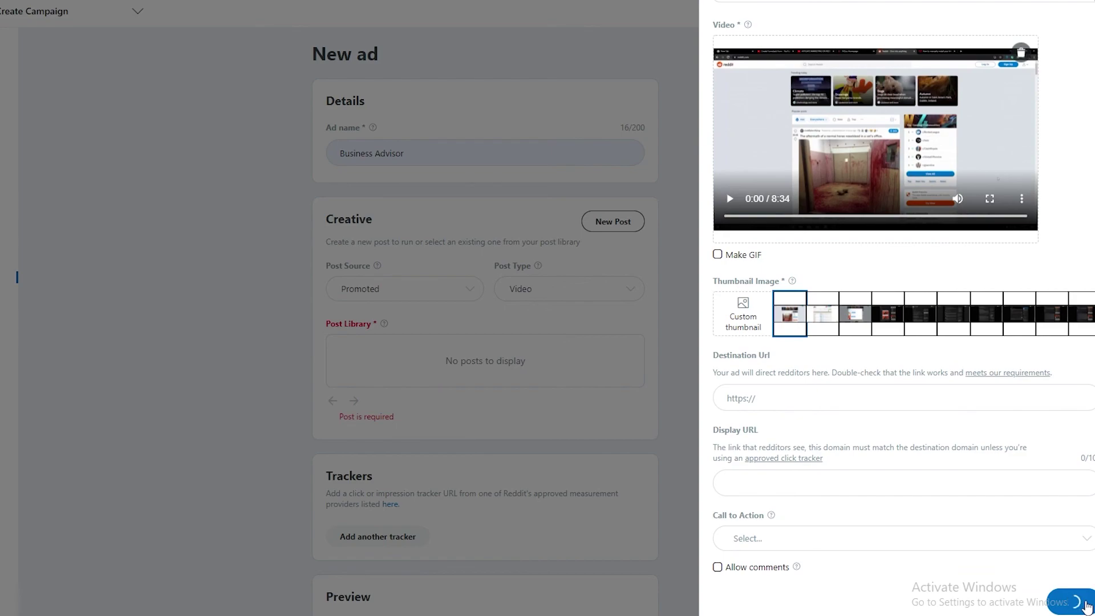
Check the selected 'hi' post in Post Library and view its mobile card preview.
scroll(482, 391, down, 3)
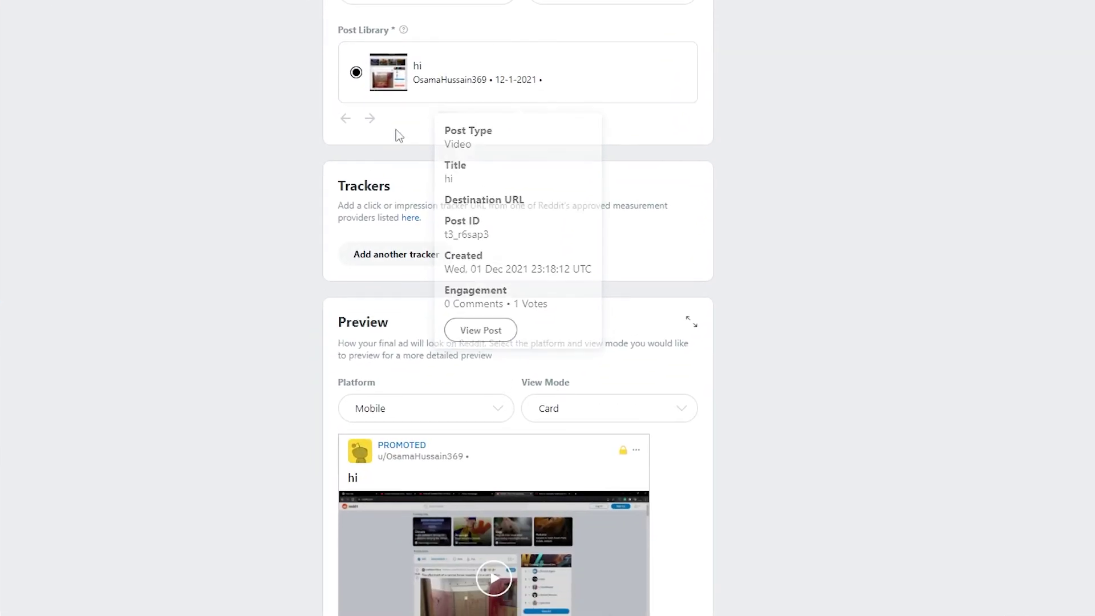
mouse_move(443, 166)
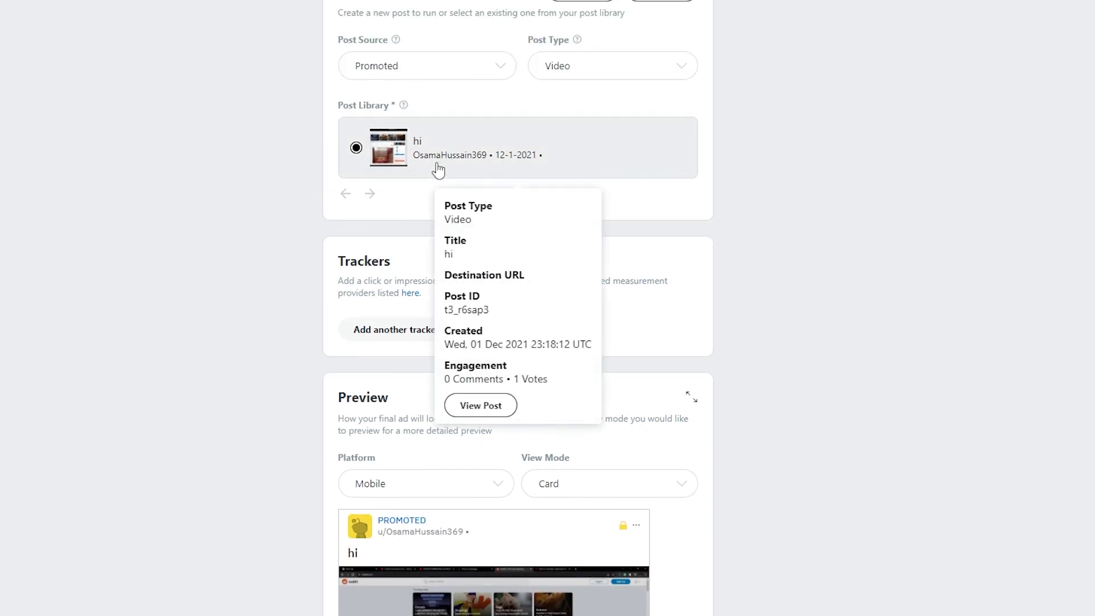
scroll(391, 319, down, 4)
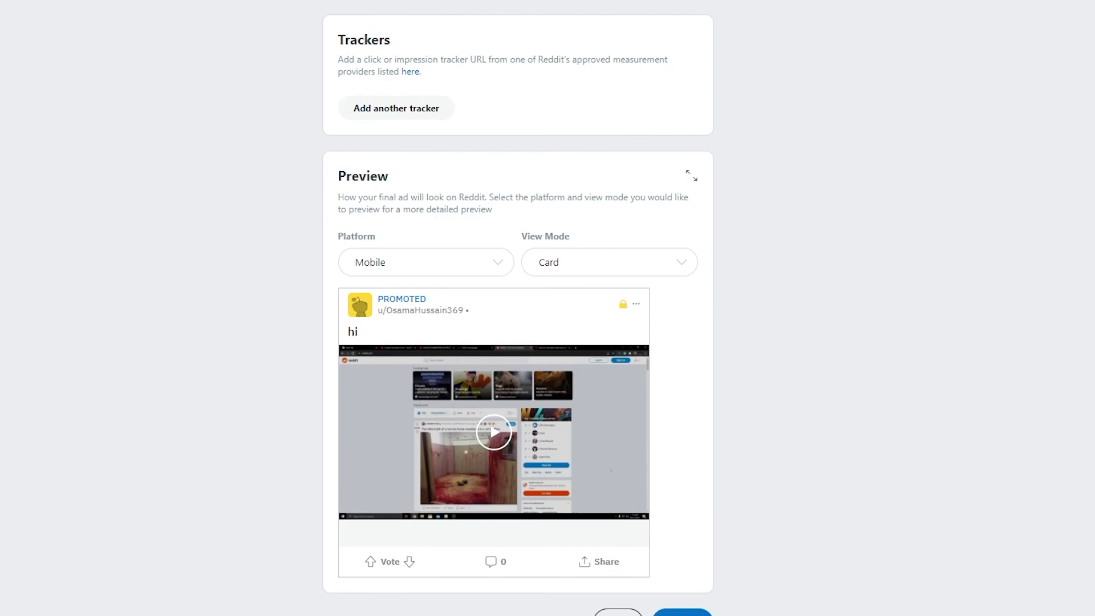
Open the Review page and check the Business Advisor summary: Video Views objective, iOS mobile, United States.
click(682, 613)
scroll(597, 582, down, 12)
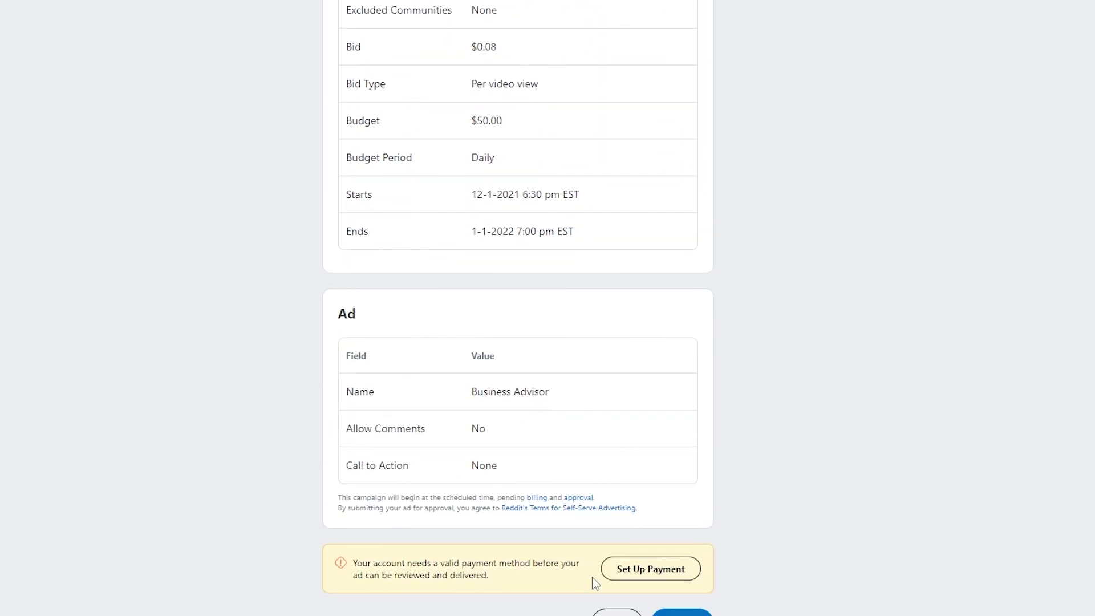
scroll(593, 582, up, 13)
scroll(572, 582, down, 4)
scroll(573, 588, down, 8)
scroll(518, 308, up, 10)
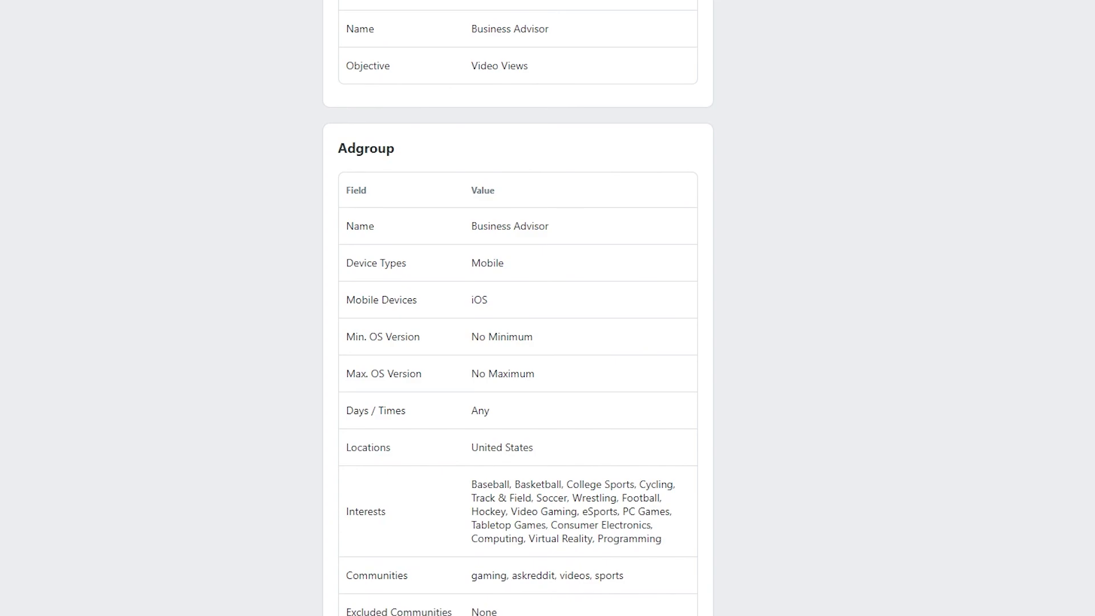
scroll(518, 308, up, 2)
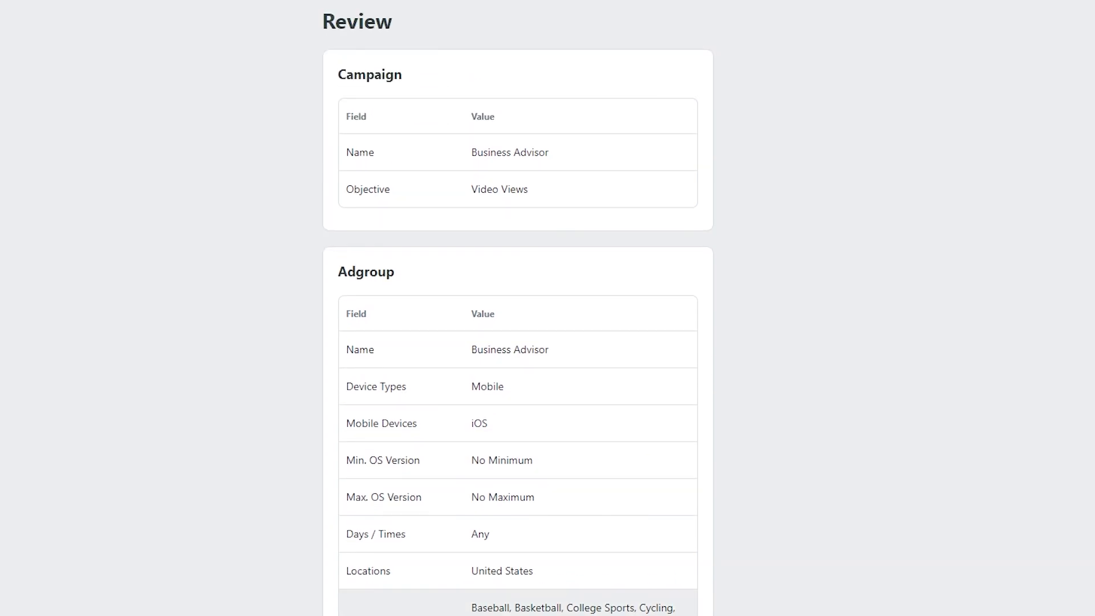